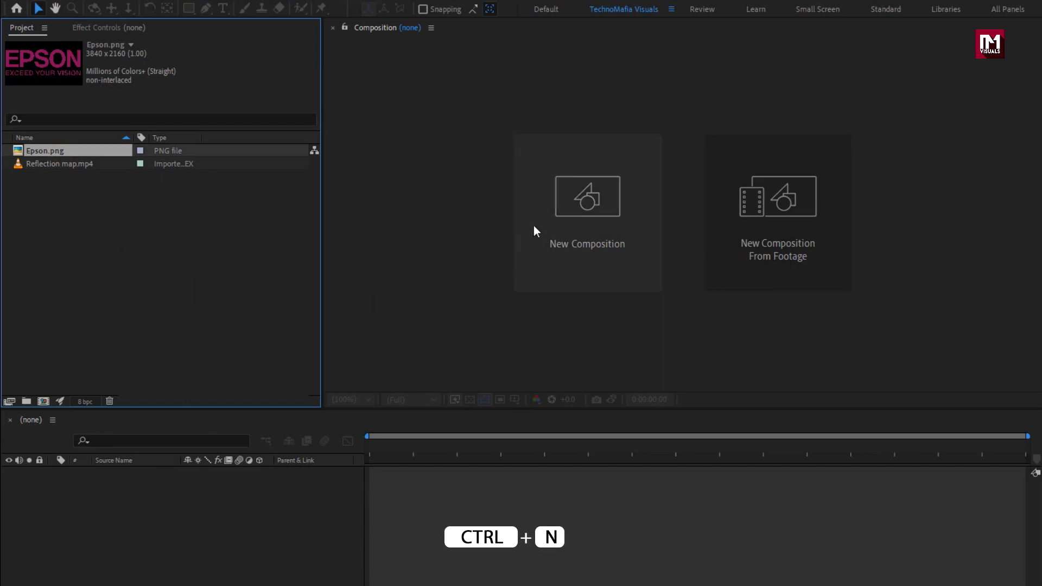
- Create a 1920 x 1080, 30 fps composition named Logo_Reveal with a duration of 7 seconds
{"action": "type", "text": "L"}
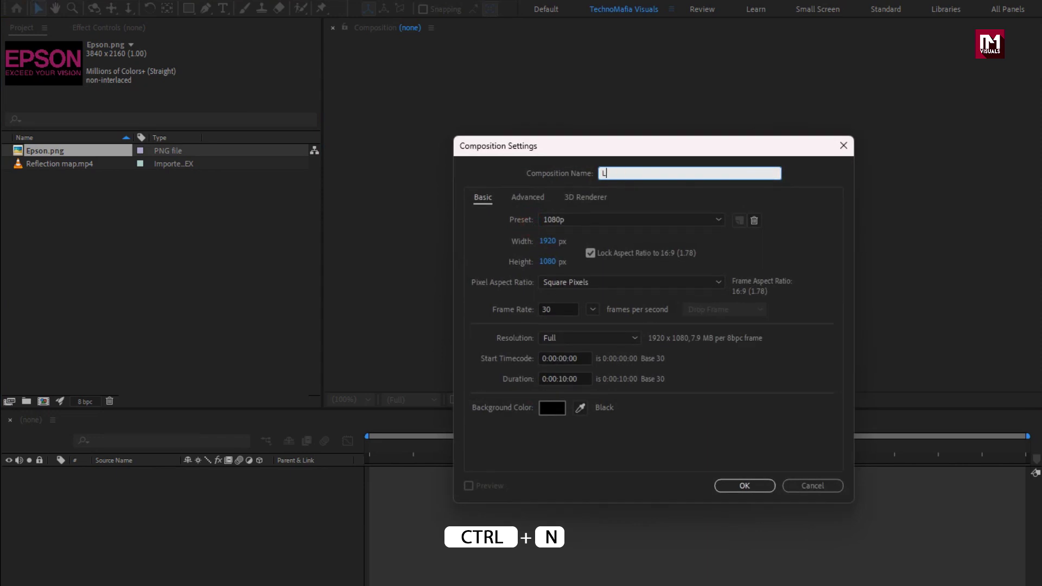
{"action": "type", "text": "ogo_Reveal"}
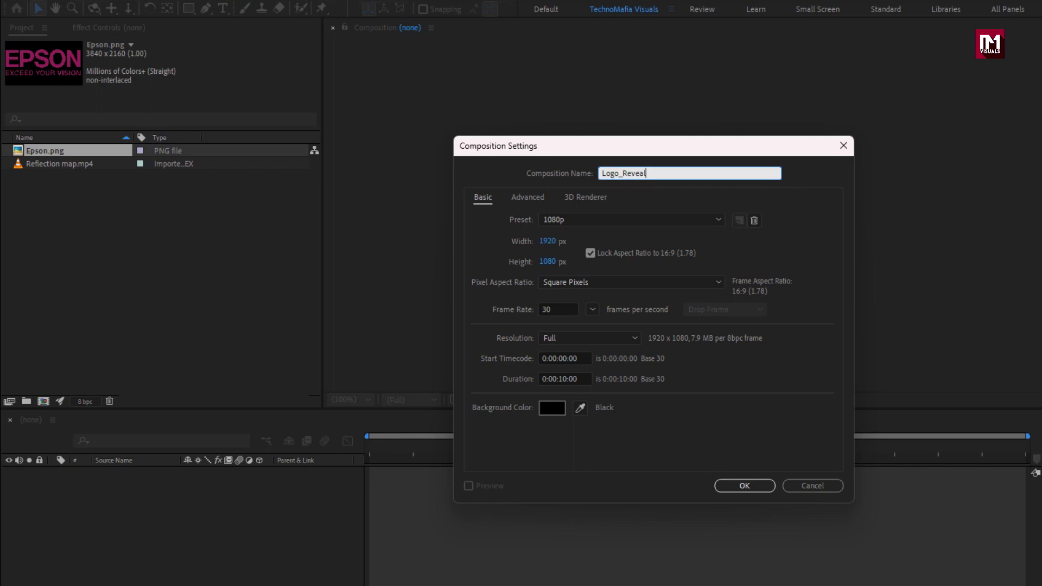
{"action": "double_click", "coordinate": [565, 379]}
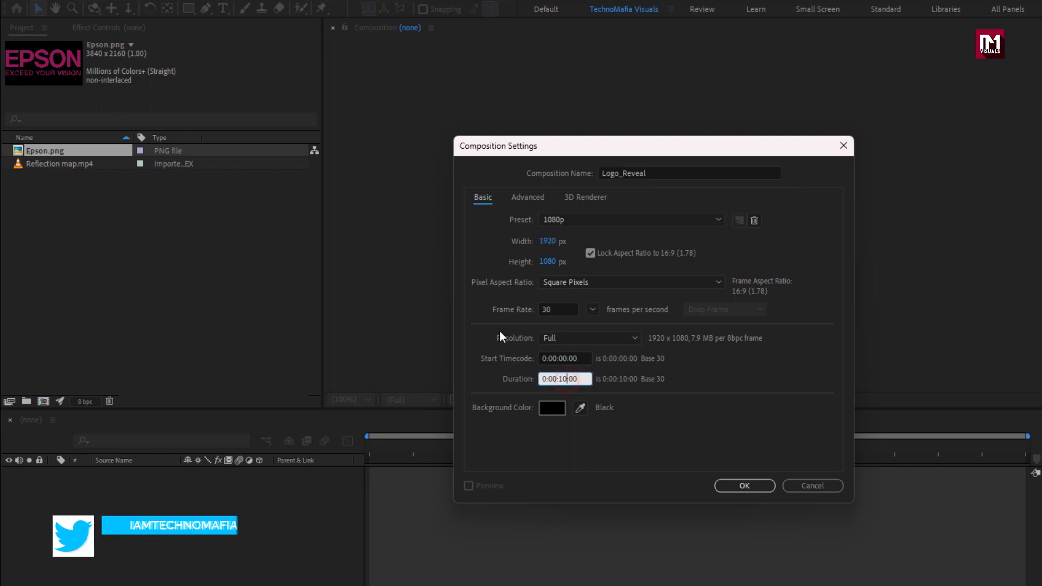
{"action": "type", "text": "1"}
{"action": "key", "text": "BackSpace"}
{"action": "type", "text": "07"}
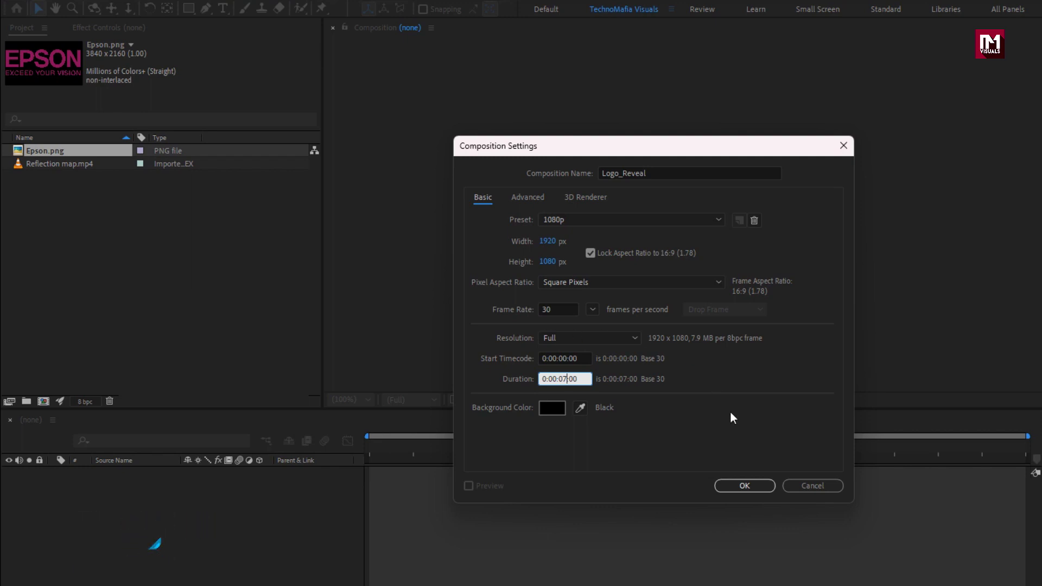
{"action": "left_click", "coordinate": [739, 485]}
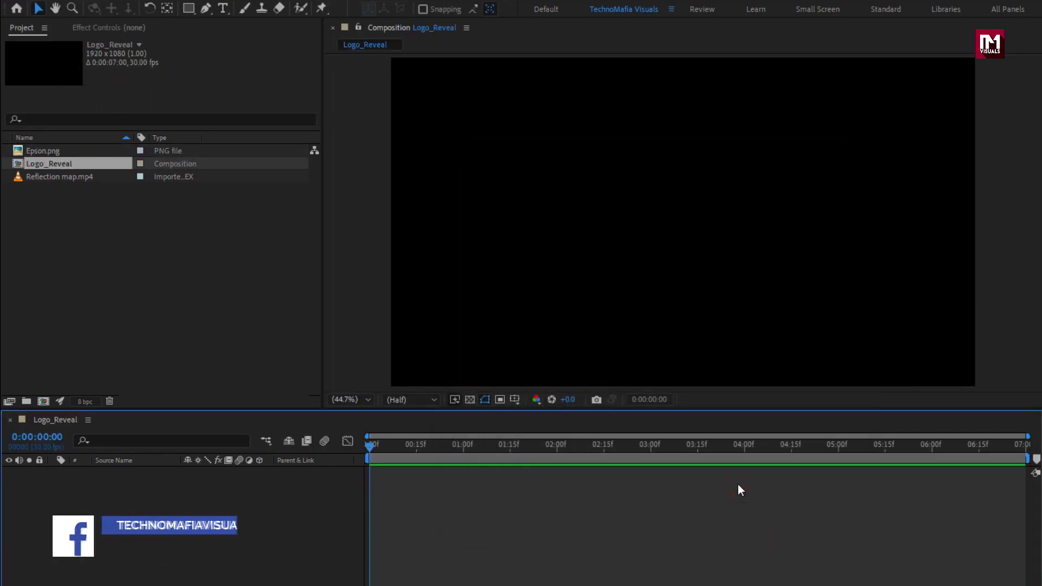
- Add Epson.png to the Logo_Reveal composition and scale it to 18%
{"action": "left_click", "coordinate": [38, 148]}
{"action": "left_click_drag", "start_coordinate": [33, 150], "coordinate": [155, 492]}
{"action": "key", "text": "s"}
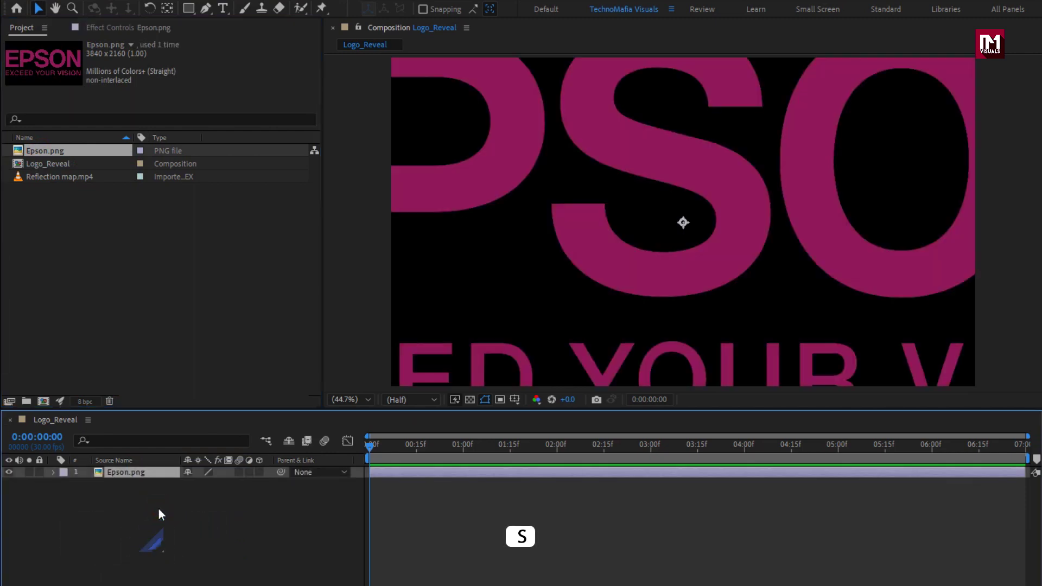
{"action": "left_click_drag", "start_coordinate": [230, 482], "coordinate": [180, 491]}
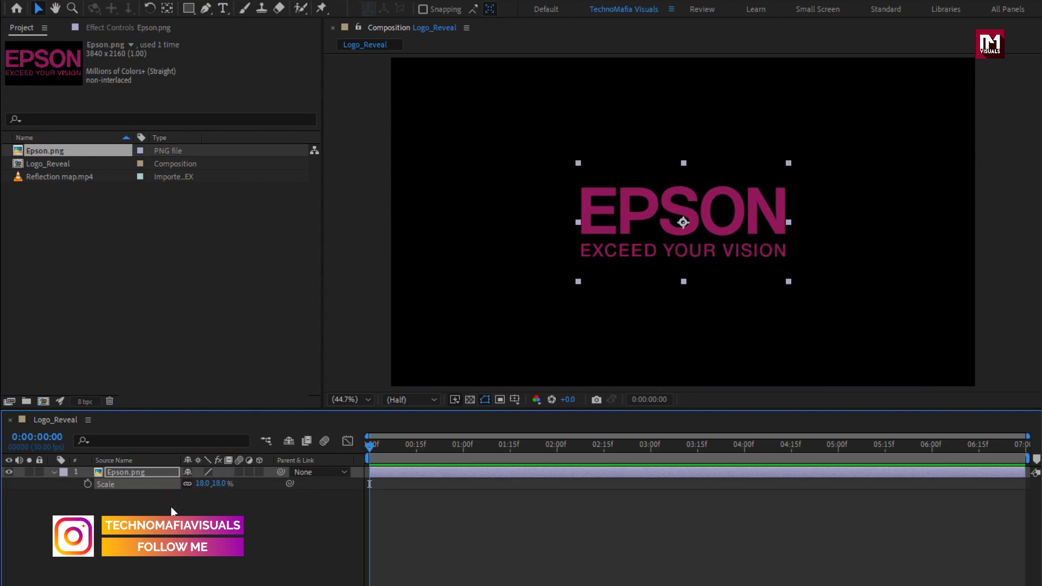
{"action": "left_click", "coordinate": [54, 472]}
- Pre-compose the Epson.png layer as "logo", moving all attributes into the new composition
{"action": "left_click", "coordinate": [119, 473]}
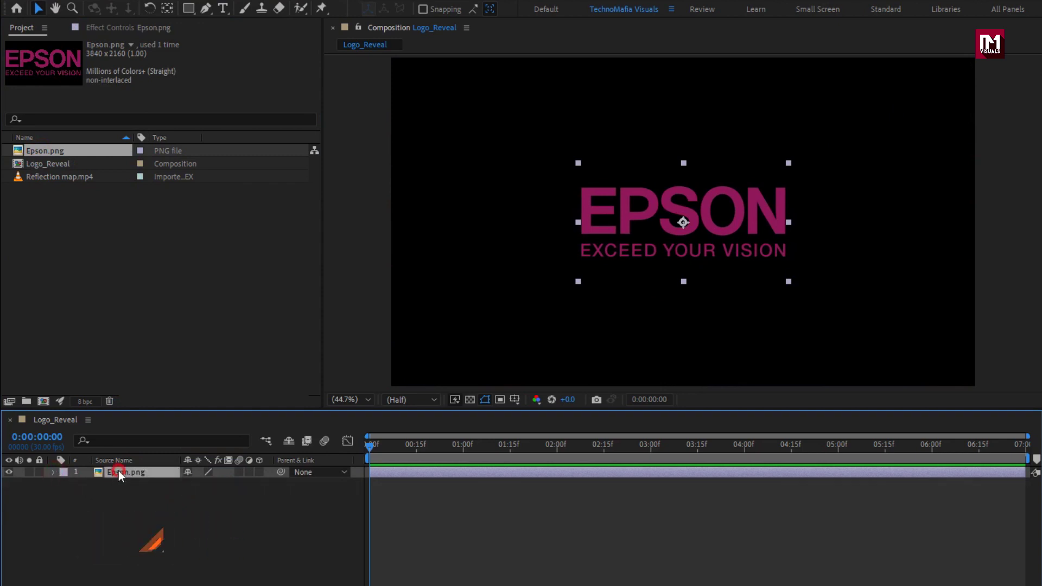
{"action": "right_click", "coordinate": [118, 471]}
{"action": "left_click", "coordinate": [152, 382]}
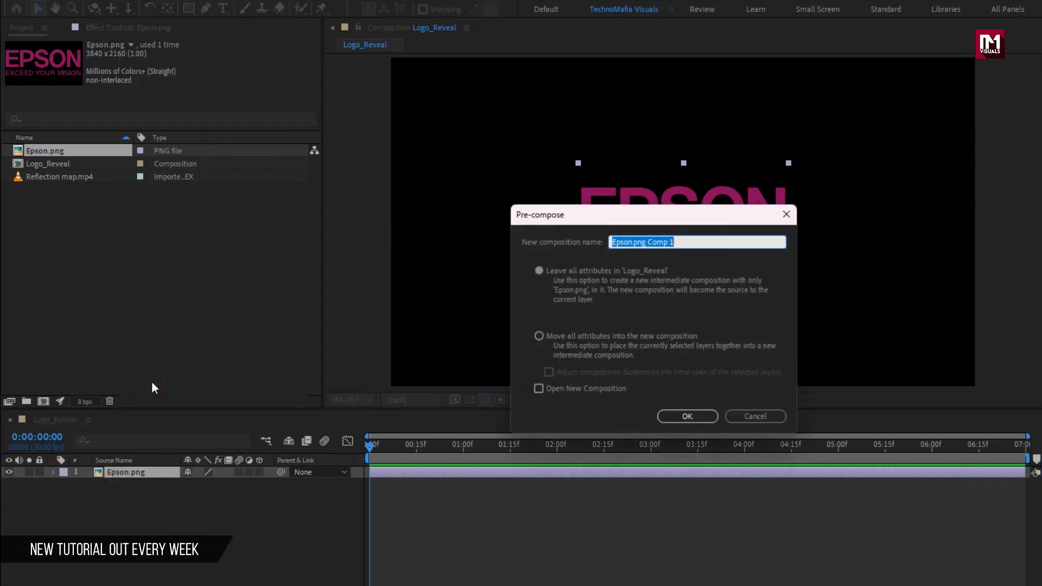
{"action": "type", "text": "logo"}
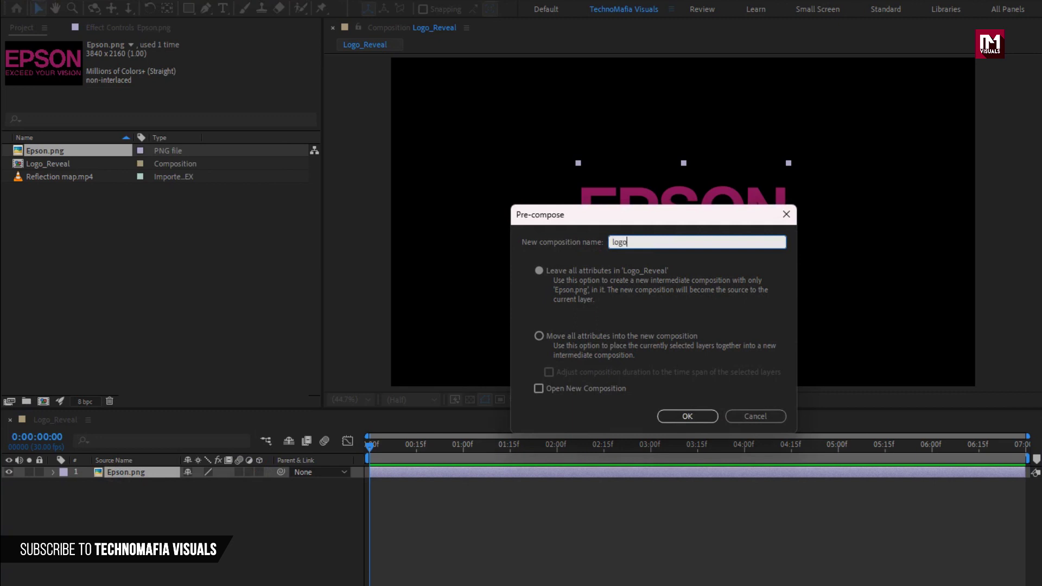
{"action": "left_click", "coordinate": [540, 337]}
{"action": "left_click", "coordinate": [677, 412]}
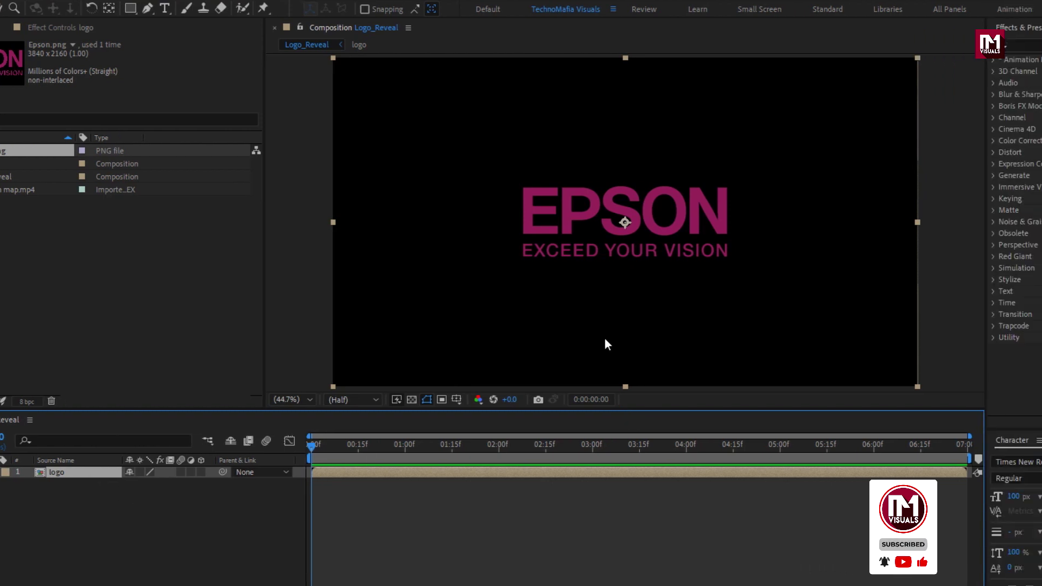
- Find the Vegas effect and apply it to the logo layer
{"action": "left_click", "coordinate": [1025, 45]}
{"action": "type", "text": "veg"}
{"action": "left_click_drag", "start_coordinate": [897, 72], "coordinate": [680, 177]}
{"action": "left_click_drag", "start_coordinate": [552, 204], "coordinate": [550, 203]}
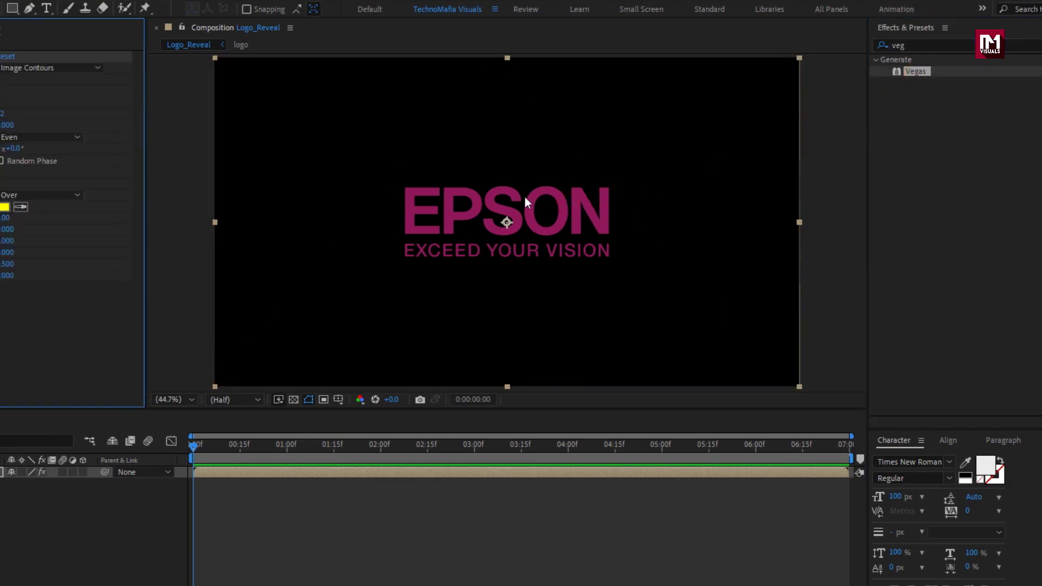
- Set the Vegas image contours channel to Alpha and the number of segments to 1
{"action": "left_click", "coordinate": [18, 79]}
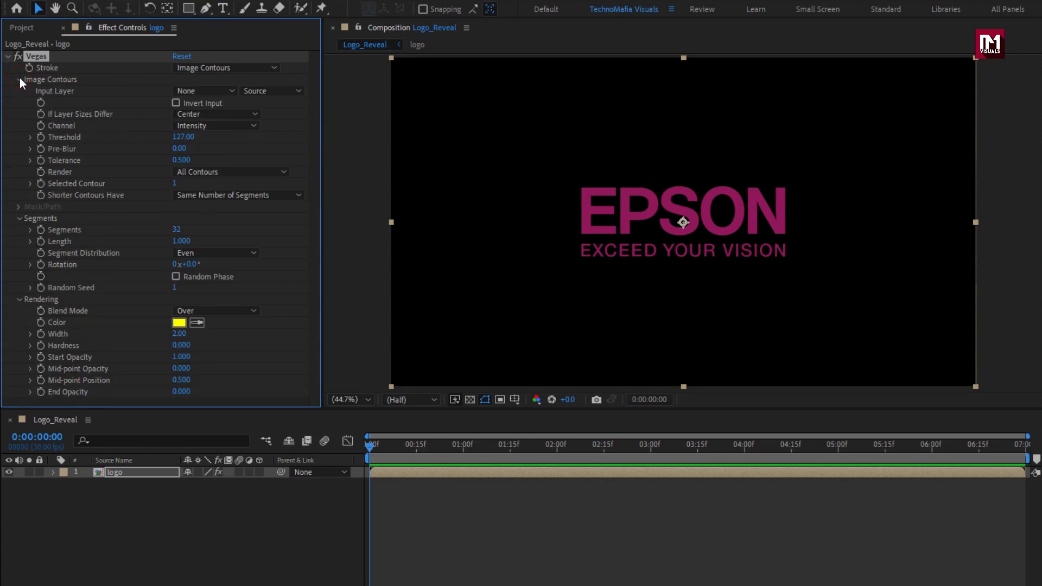
{"action": "left_click", "coordinate": [220, 126]}
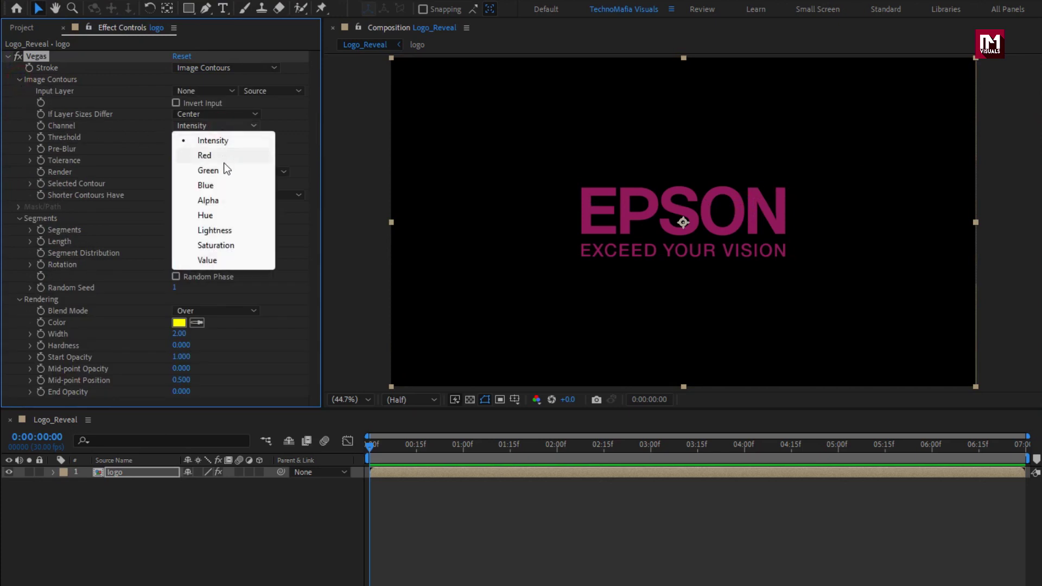
{"action": "left_click", "coordinate": [227, 201]}
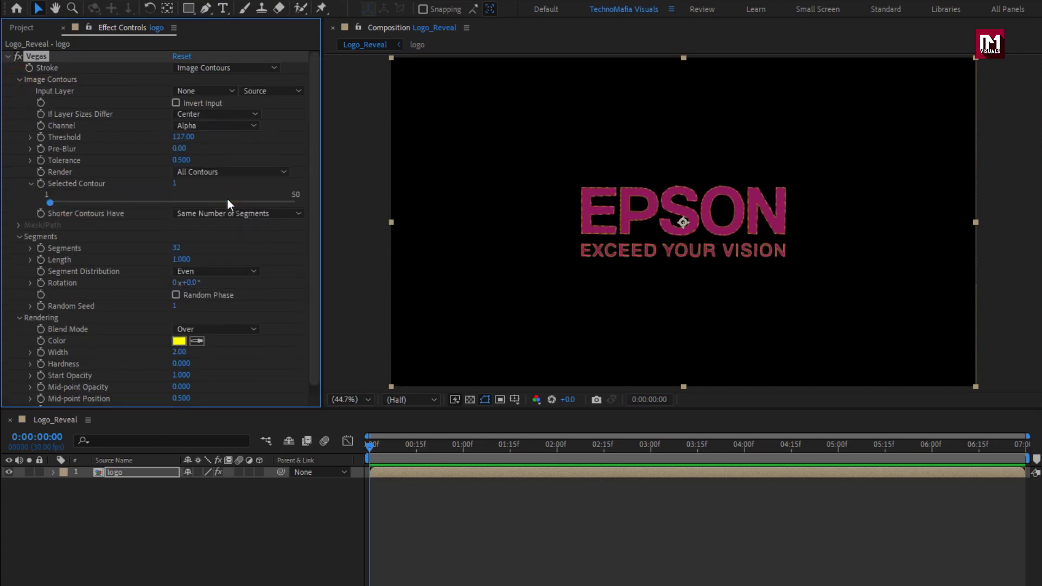
{"action": "left_click", "coordinate": [22, 83]}
{"action": "left_click", "coordinate": [177, 114]}
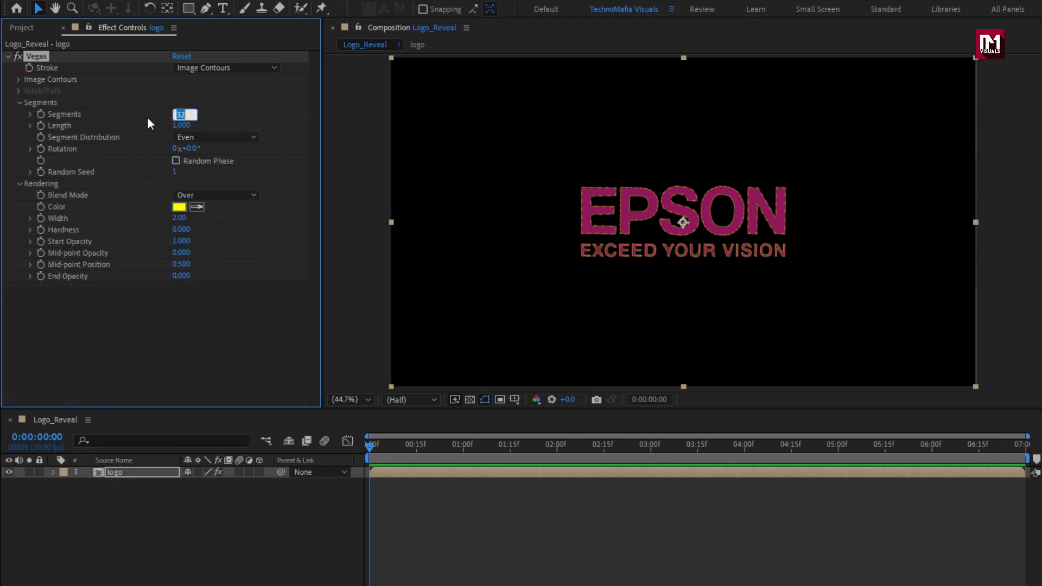
{"action": "type", "text": "1"}
{"action": "key", "text": "Return"}
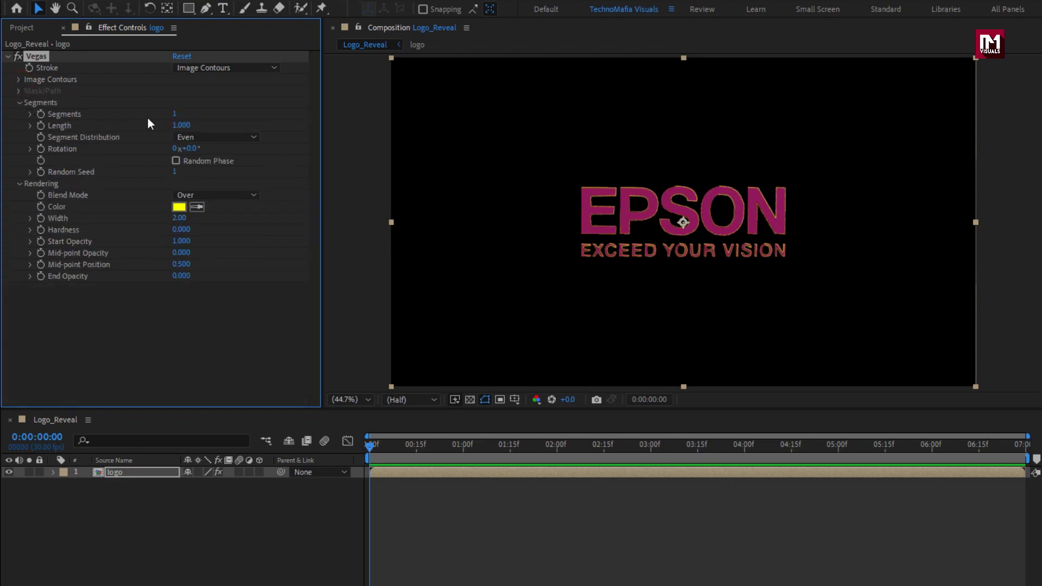
- Animate the Vegas segment Length with keyframes from 0 at 0:00 to 1 at 1 second
{"action": "left_click", "coordinate": [461, 447]}
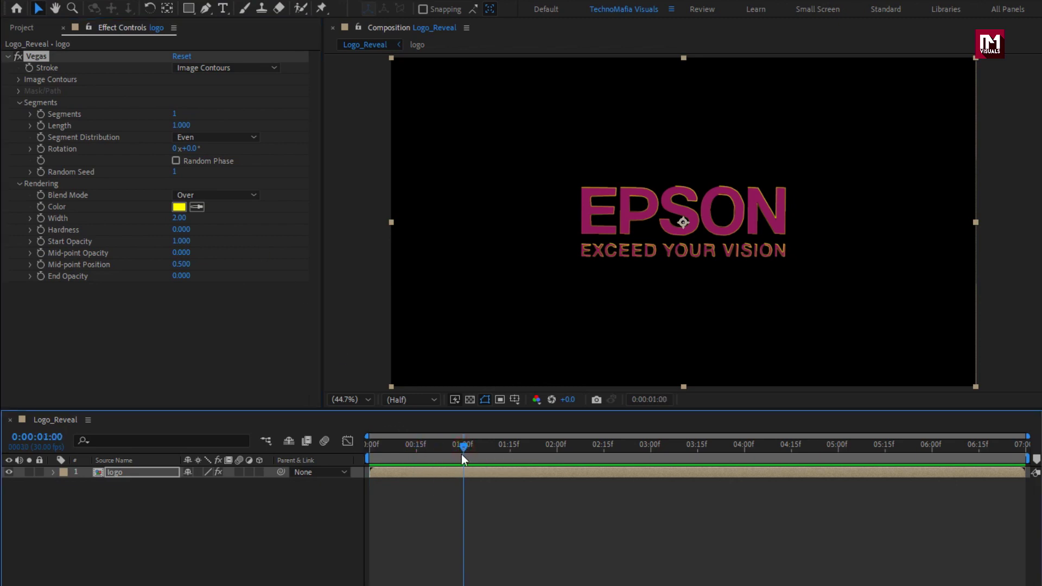
{"action": "left_click", "coordinate": [41, 125]}
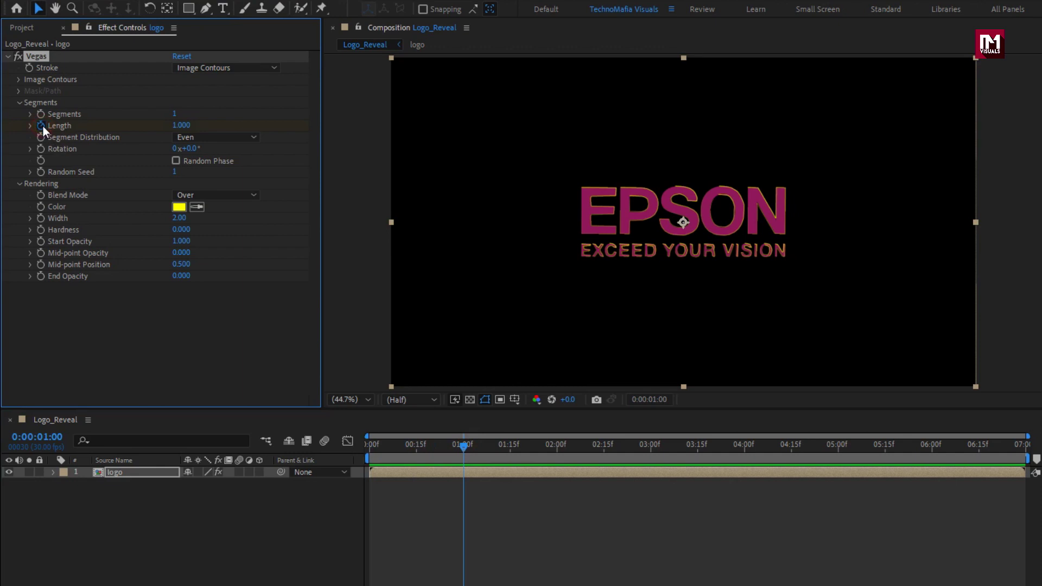
{"action": "left_click", "coordinate": [362, 444]}
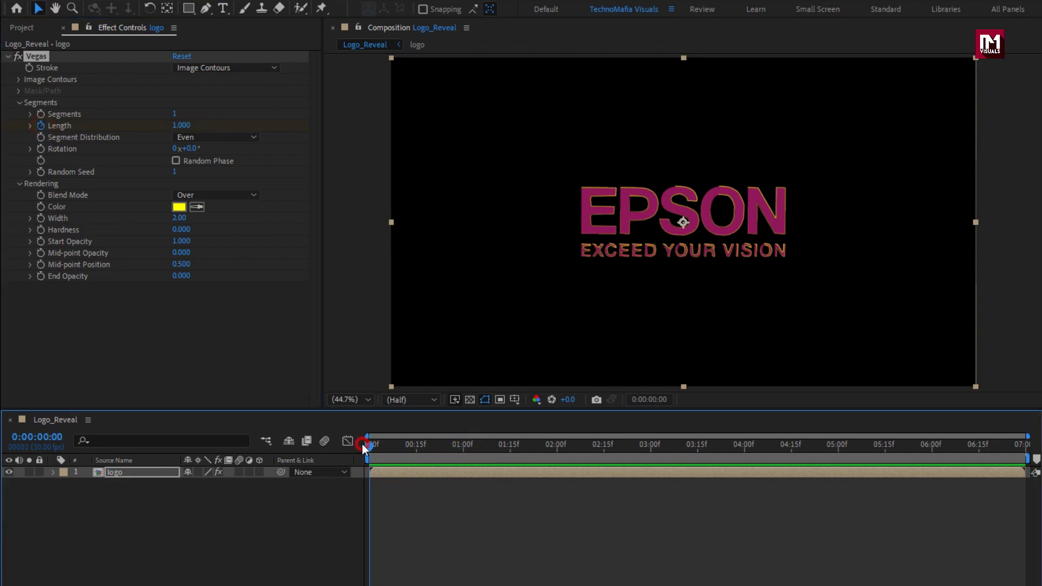
{"action": "left_click", "coordinate": [181, 125]}
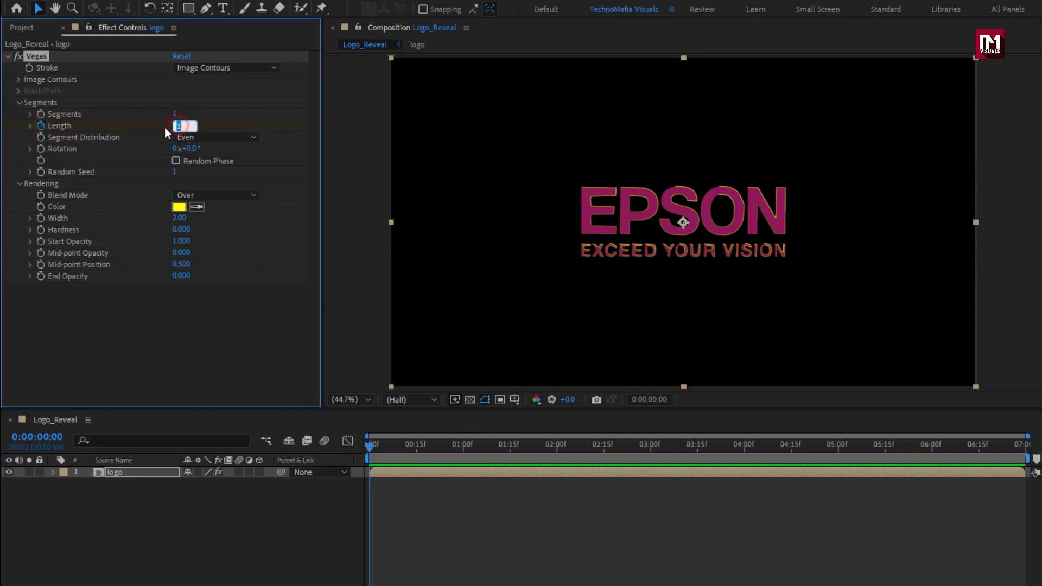
{"action": "type", "text": "0"}
{"action": "key", "text": "Return"}
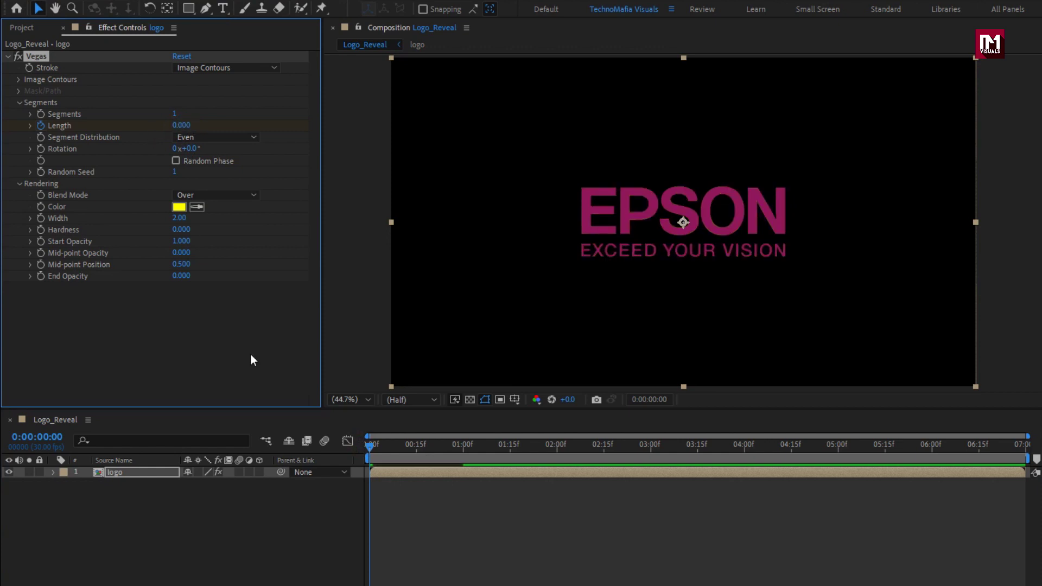
{"action": "mouse_move", "coordinate": [368, 446]}
{"action": "left_mouse_down"}
{"action": "mouse_move", "coordinate": [539, 446]}
{"action": "mouse_move", "coordinate": [391, 451]}
{"action": "left_mouse_up"}
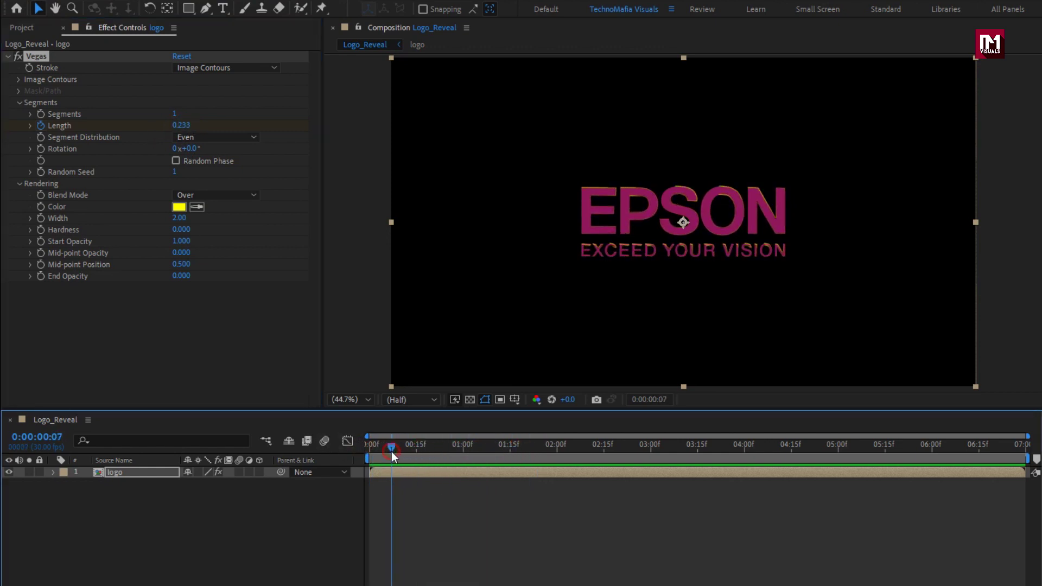
- Set the Vegas rendering blend mode to Stencil and the stroke width to 15
{"action": "left_click", "coordinate": [235, 195]}
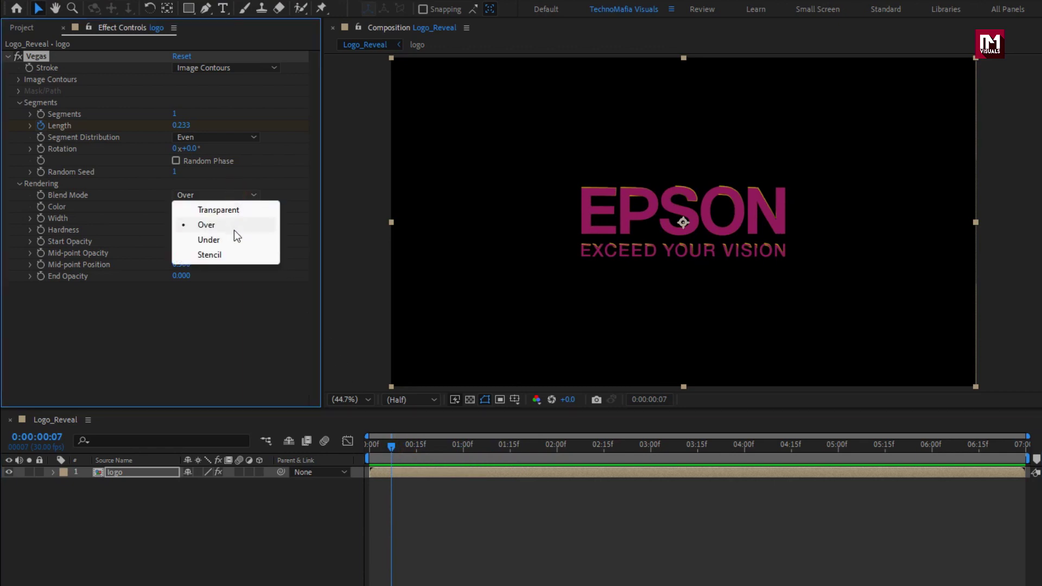
{"action": "left_click", "coordinate": [233, 255]}
{"action": "left_click_drag", "start_coordinate": [395, 448], "coordinate": [541, 452]}
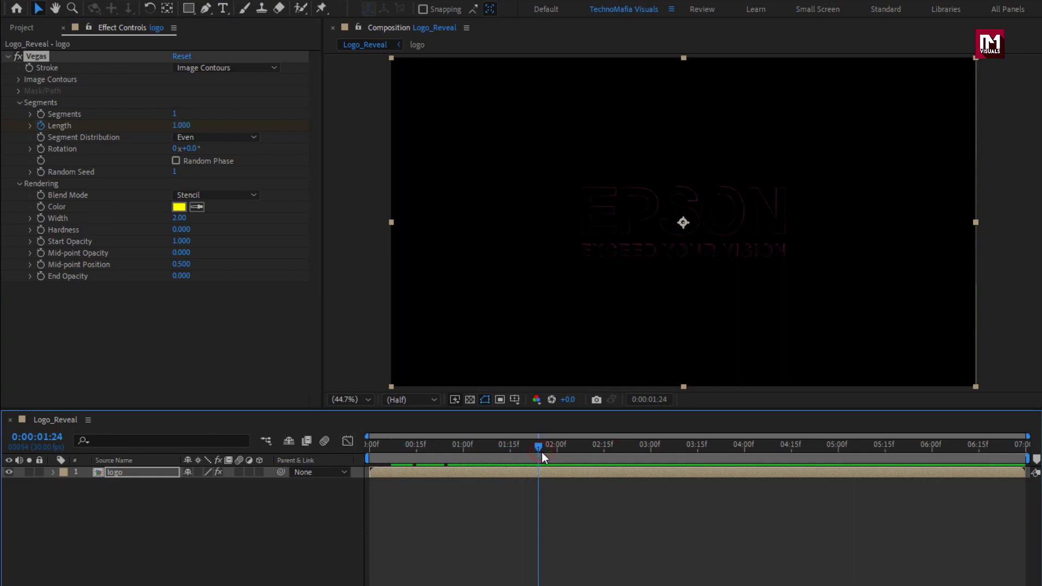
{"action": "left_click", "coordinate": [182, 218]}
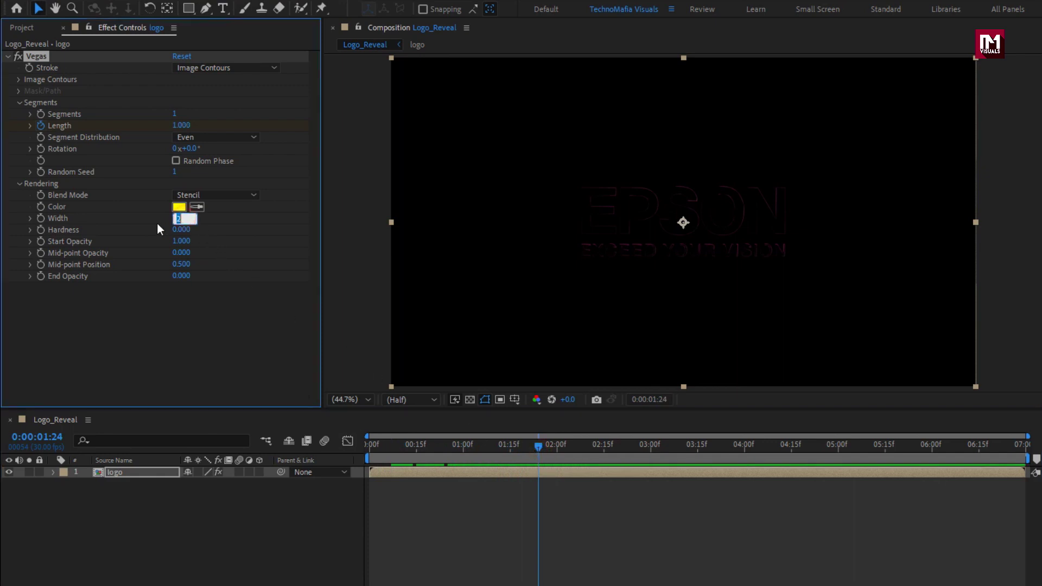
{"action": "type", "text": "15"}
{"action": "key", "text": "Return"}
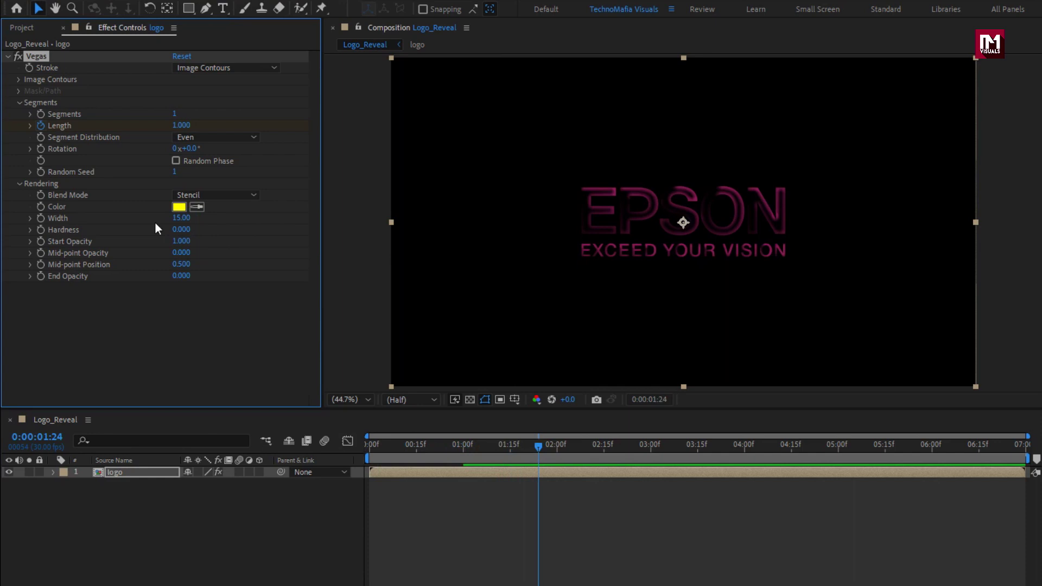
- Set both the End Opacity and the Hardness of the Vegas stroke to 1
{"action": "left_click", "coordinate": [181, 276]}
{"action": "type", "text": "1"}
{"action": "key", "text": "Return"}
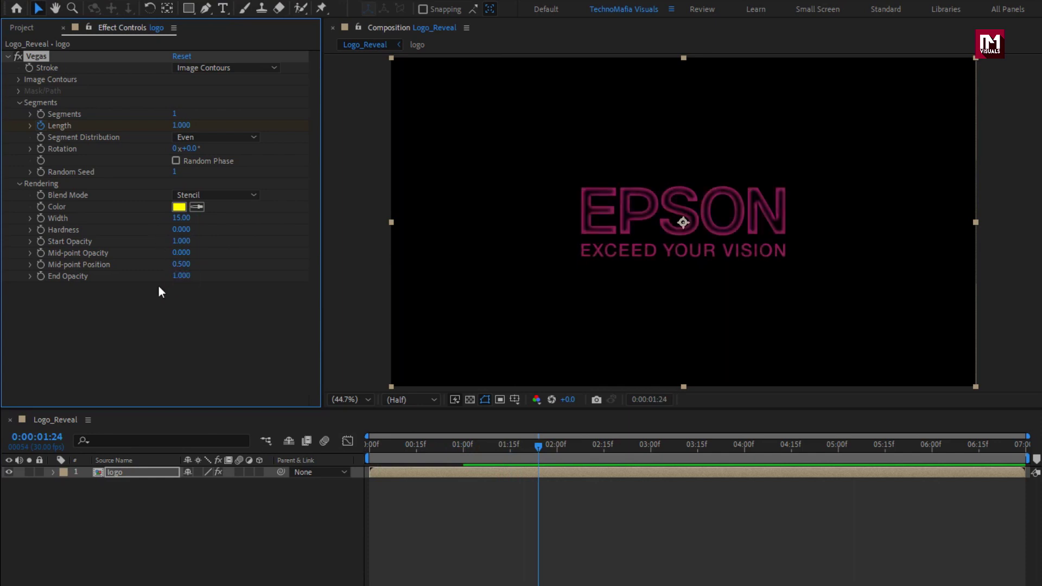
{"action": "left_click", "coordinate": [182, 230]}
{"action": "type", "text": "1"}
{"action": "key", "text": "Return"}
{"action": "mouse_move", "coordinate": [483, 446]}
{"action": "left_mouse_down"}
{"action": "mouse_move", "coordinate": [365, 449]}
{"action": "mouse_move", "coordinate": [484, 446]}
{"action": "left_mouse_up"}
- Reveal the logo layer's keyframes and apply Easy Ease to both Vegas Length keyframes
{"action": "key", "text": "u"}
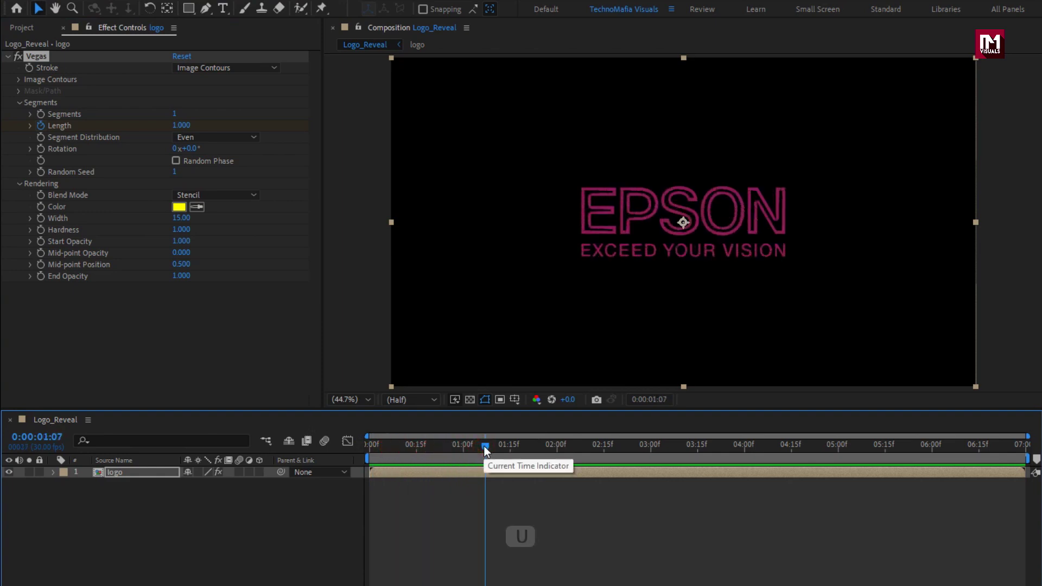
{"action": "left_click", "coordinate": [148, 474]}
{"action": "key", "text": "u"}
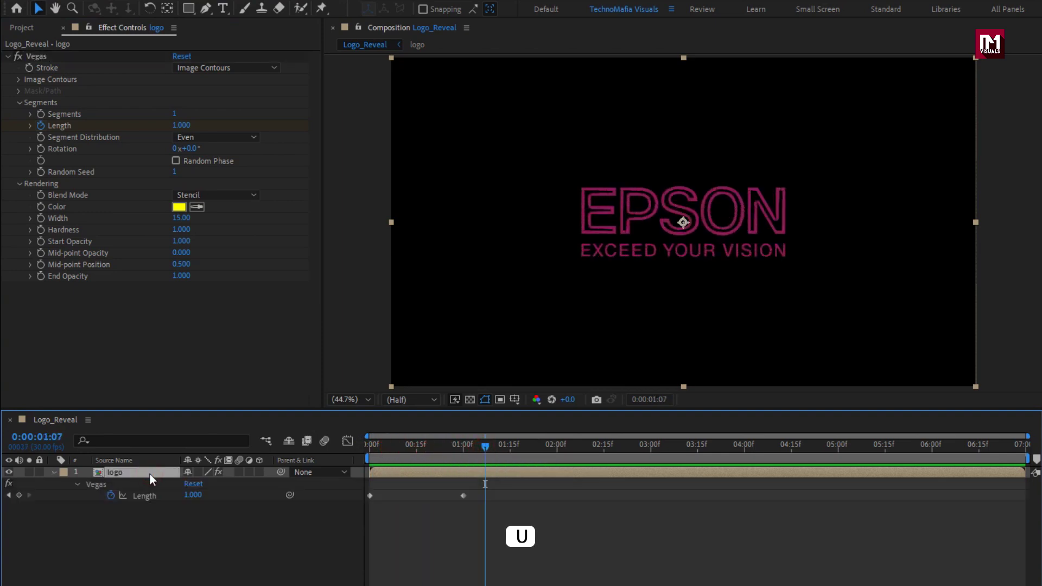
{"action": "left_click_drag", "start_coordinate": [486, 520], "coordinate": [364, 495]}
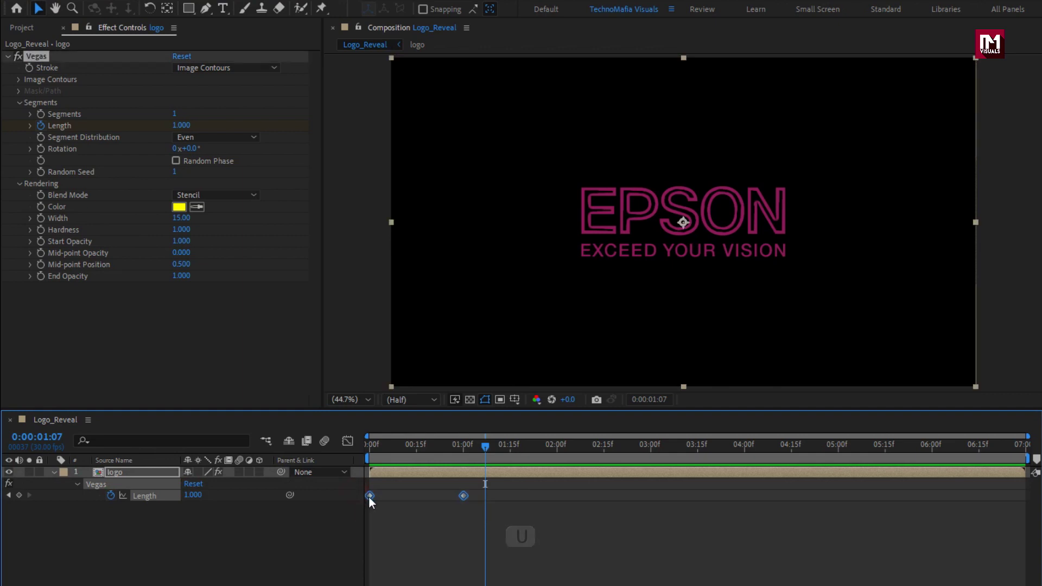
{"action": "right_click", "coordinate": [369, 496]}
{"action": "mouse_move", "coordinate": [434, 487]}
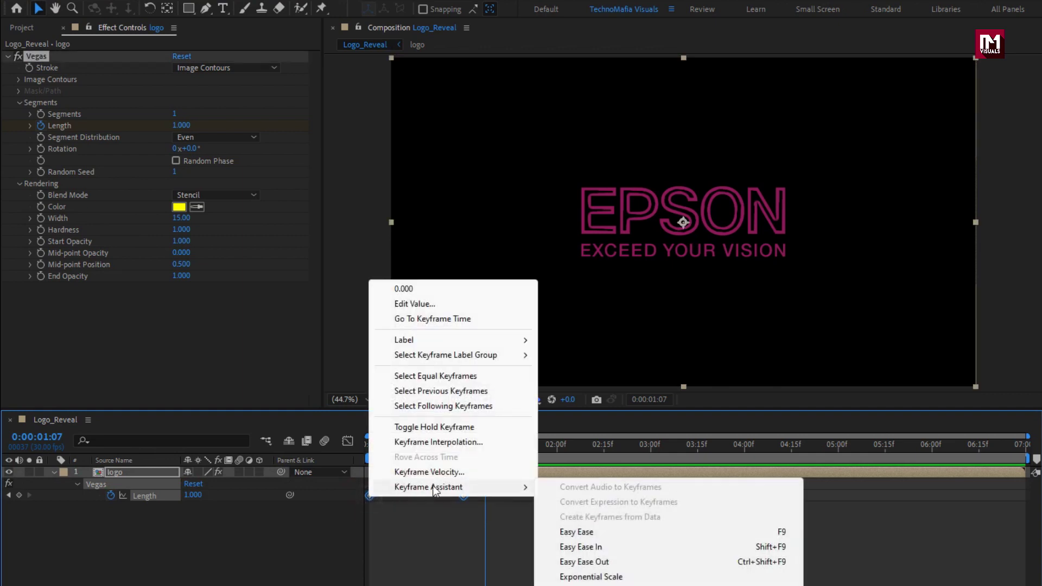
{"action": "left_click", "coordinate": [631, 532]}
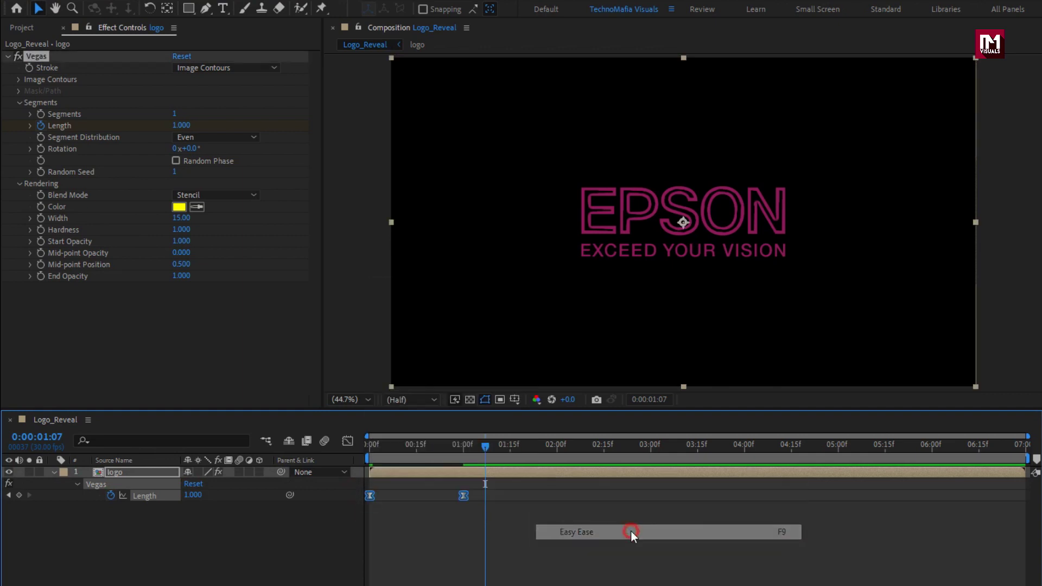
{"action": "left_click", "coordinate": [410, 446]}
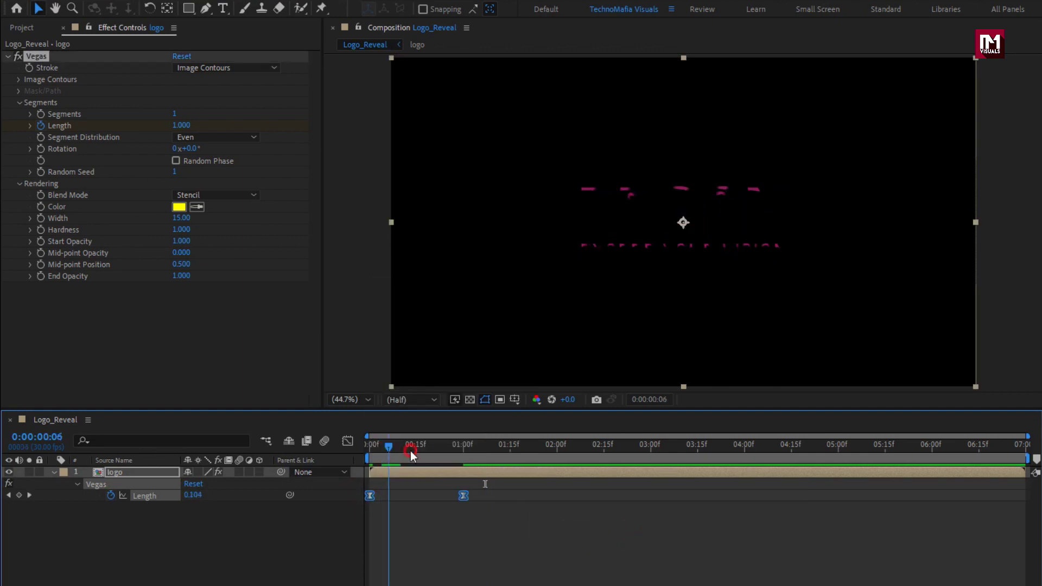
{"action": "left_click", "coordinate": [55, 472]}
- Apply the Fill effect to the logo layer and set its fill color to white
{"action": "left_click", "coordinate": [836, 47]}
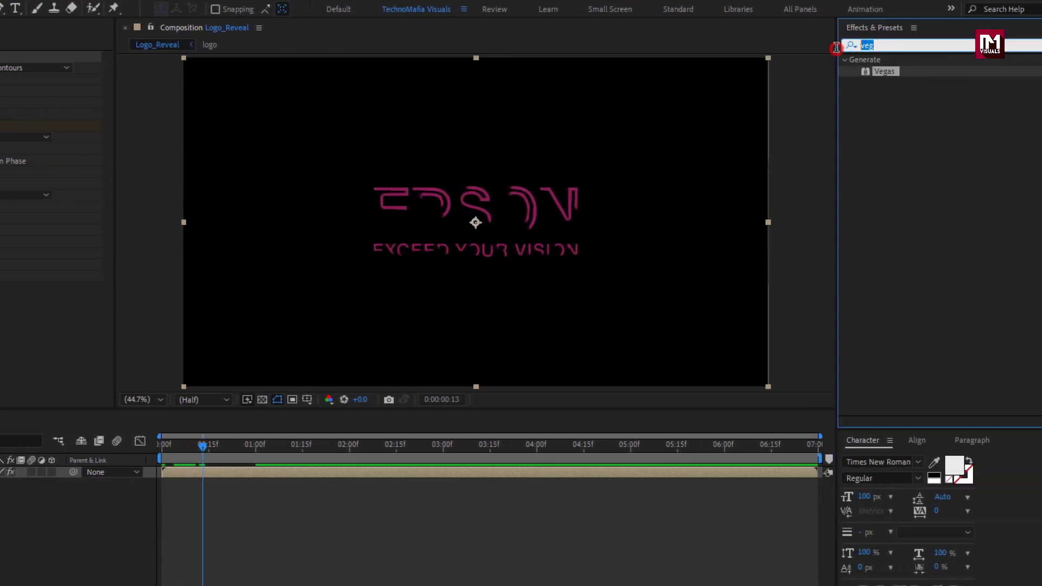
{"action": "type", "text": "fill"}
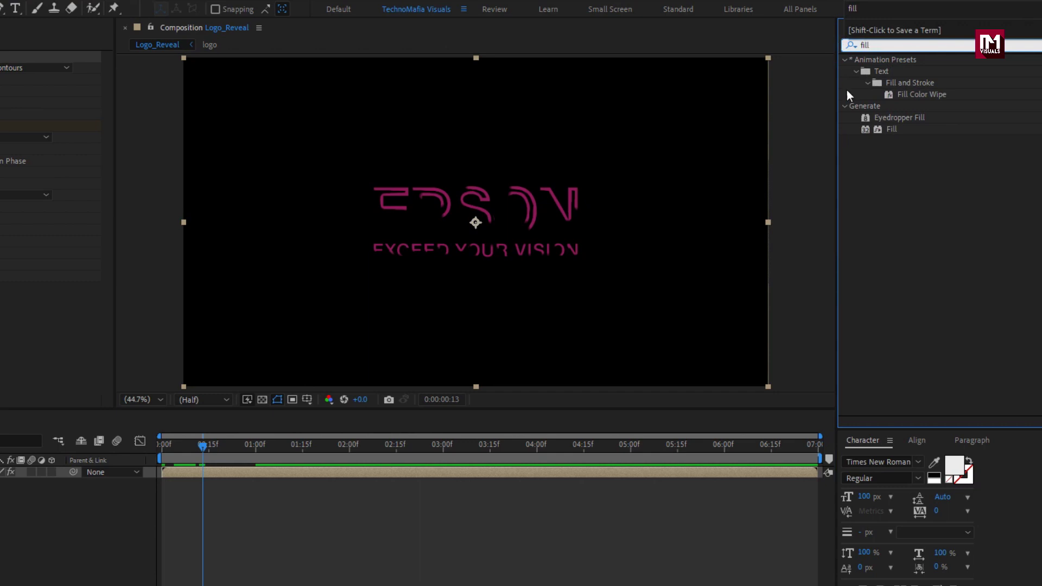
{"action": "double_click", "coordinate": [891, 130]}
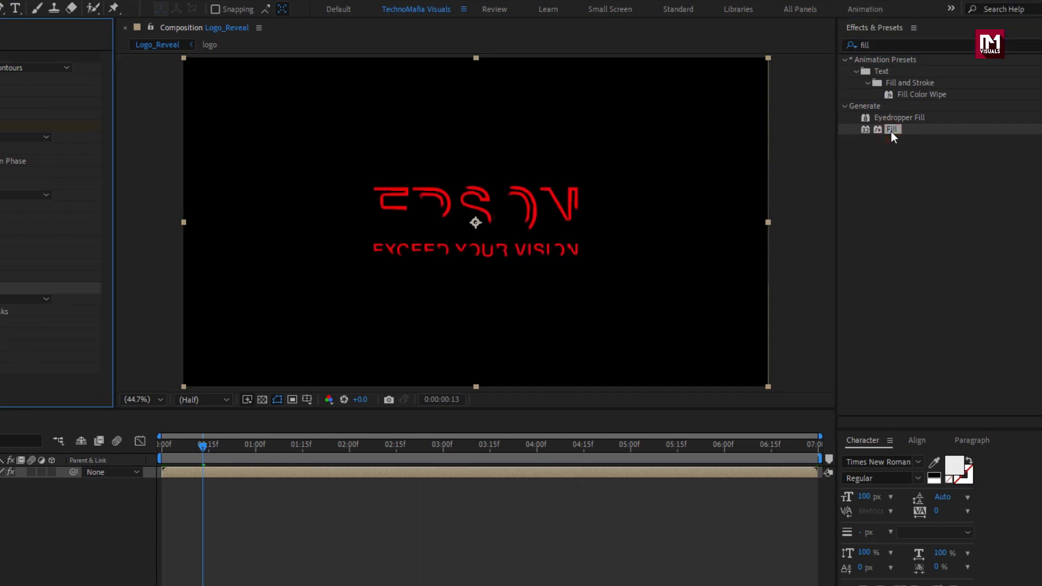
{"action": "left_click", "coordinate": [179, 322]}
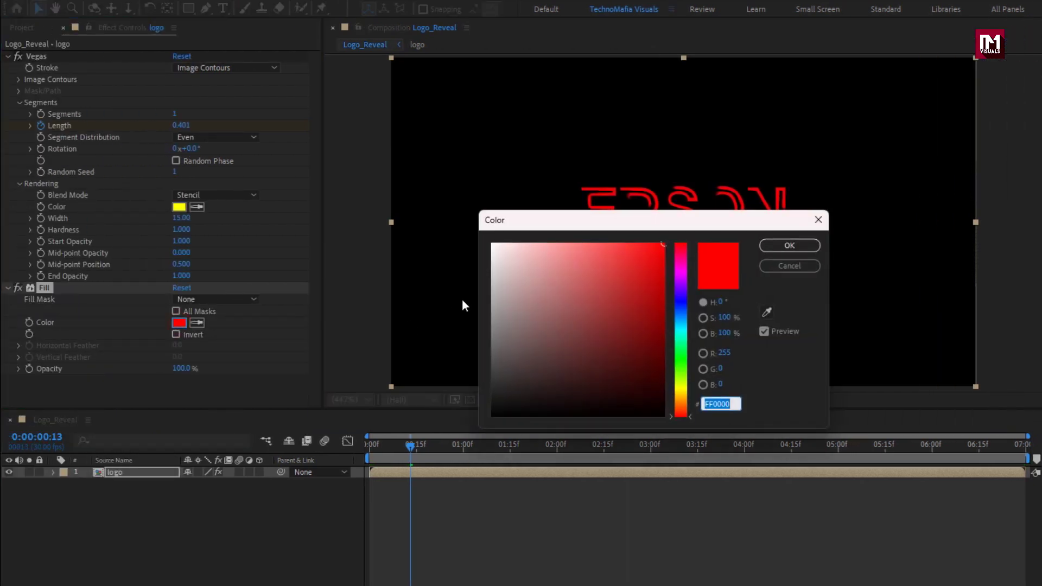
{"action": "left_click_drag", "start_coordinate": [492, 250], "coordinate": [479, 242]}
{"action": "left_click_drag", "start_coordinate": [542, 220], "coordinate": [409, 207]}
{"action": "left_click", "coordinate": [639, 232]}
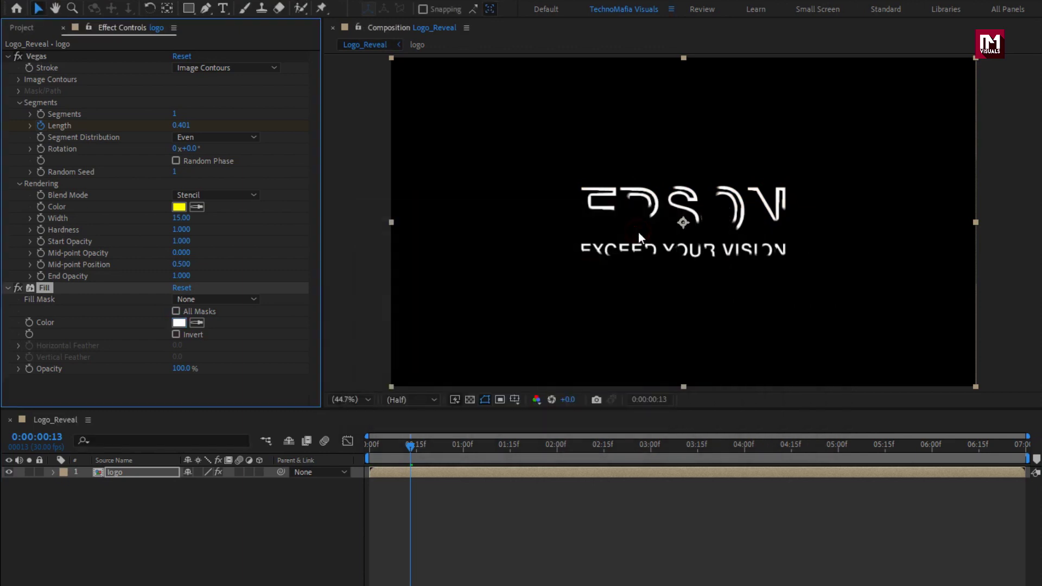
{"action": "left_click_drag", "start_coordinate": [410, 445], "coordinate": [485, 441]}
- Add a new adjustment layer above the logo layer
{"action": "right_click", "coordinate": [226, 523]}
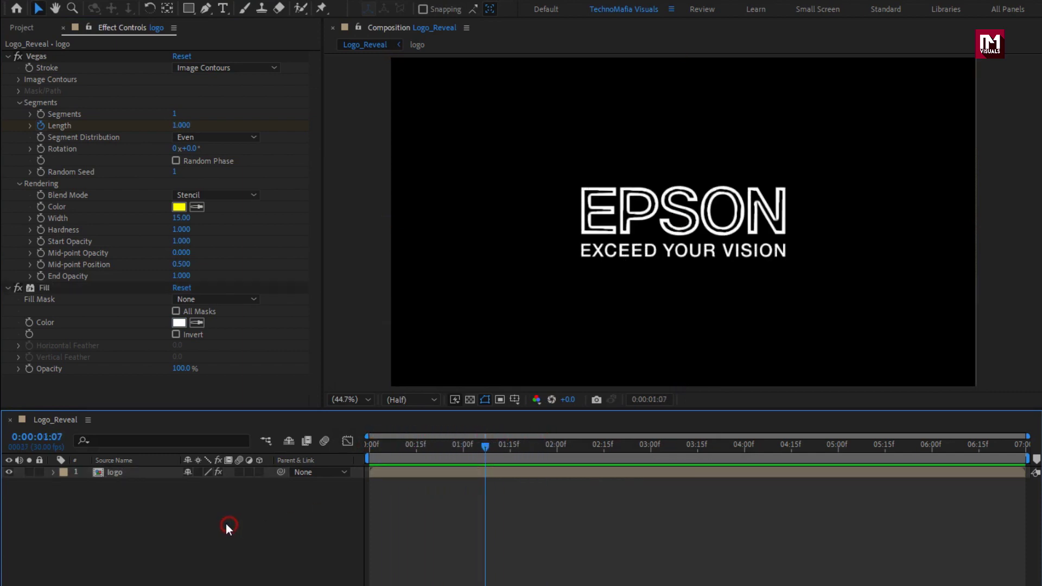
{"action": "mouse_move", "coordinate": [266, 357]}
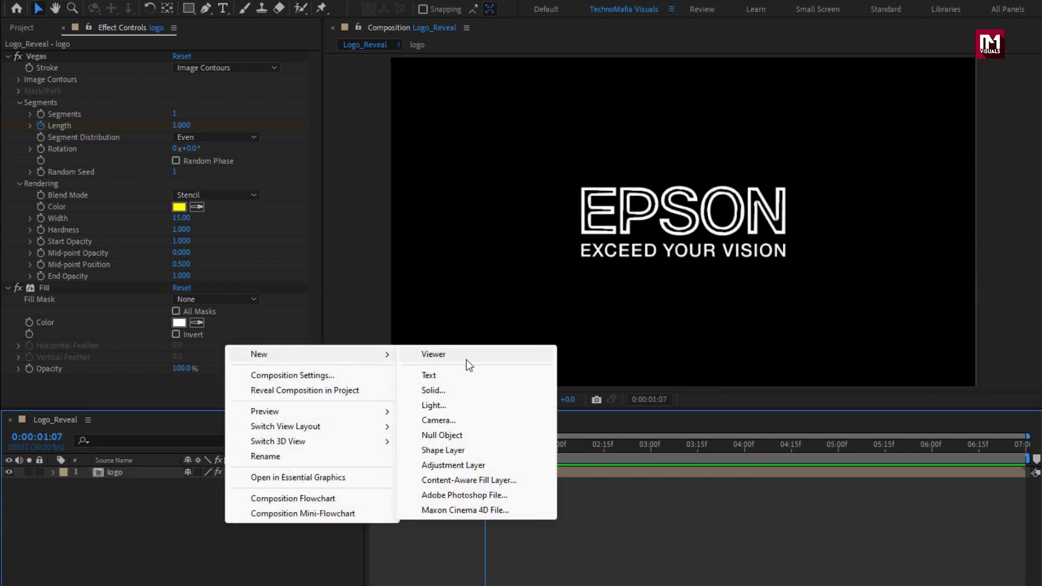
{"action": "left_click", "coordinate": [490, 462]}
- Apply CC Radial Blur to the adjustment layer and set its type to Fading Zoom
{"action": "left_click", "coordinate": [869, 45]}
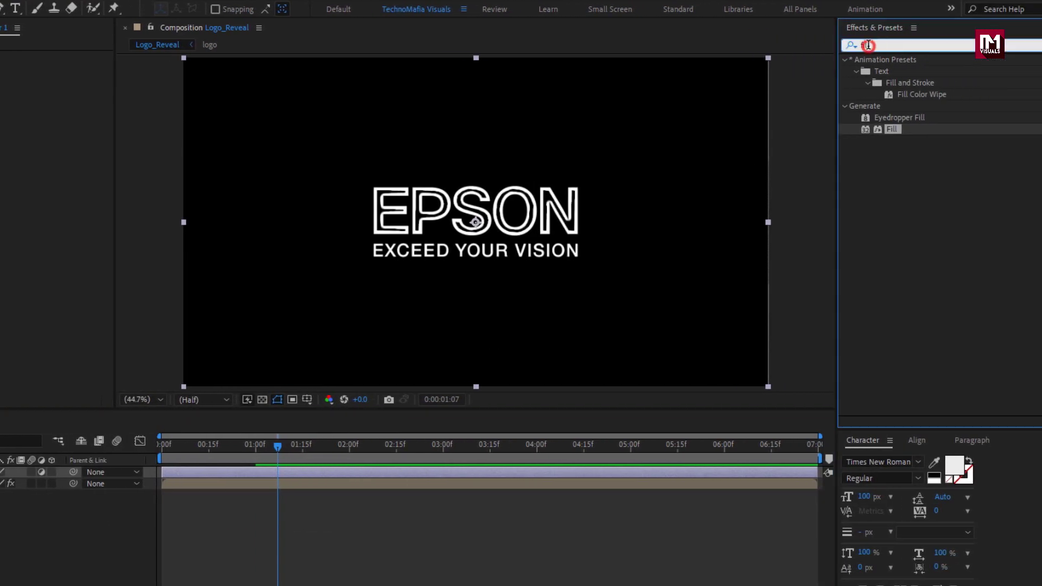
{"action": "type", "text": "cc"}
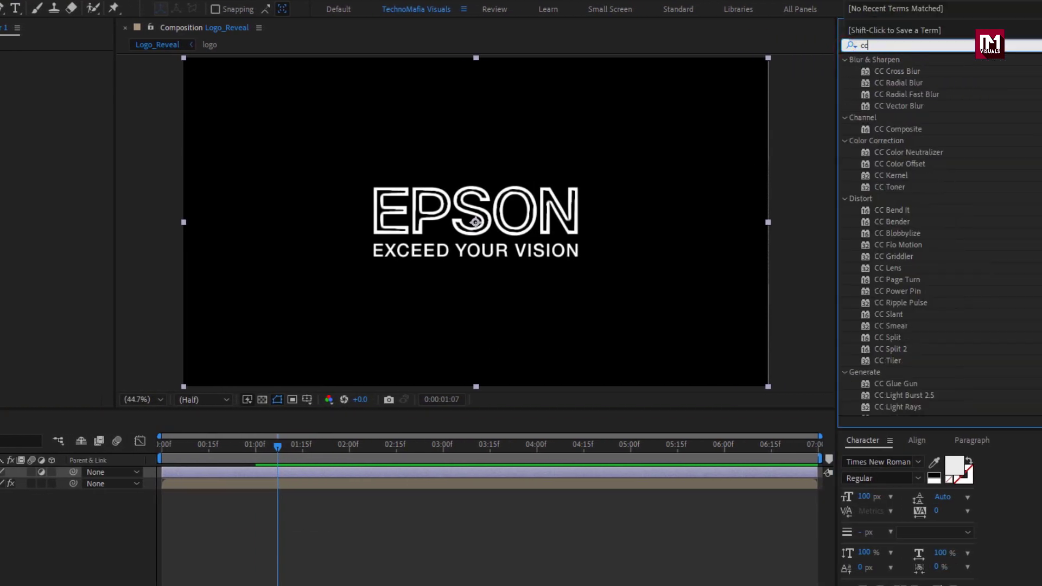
{"action": "type", "text": " rad"}
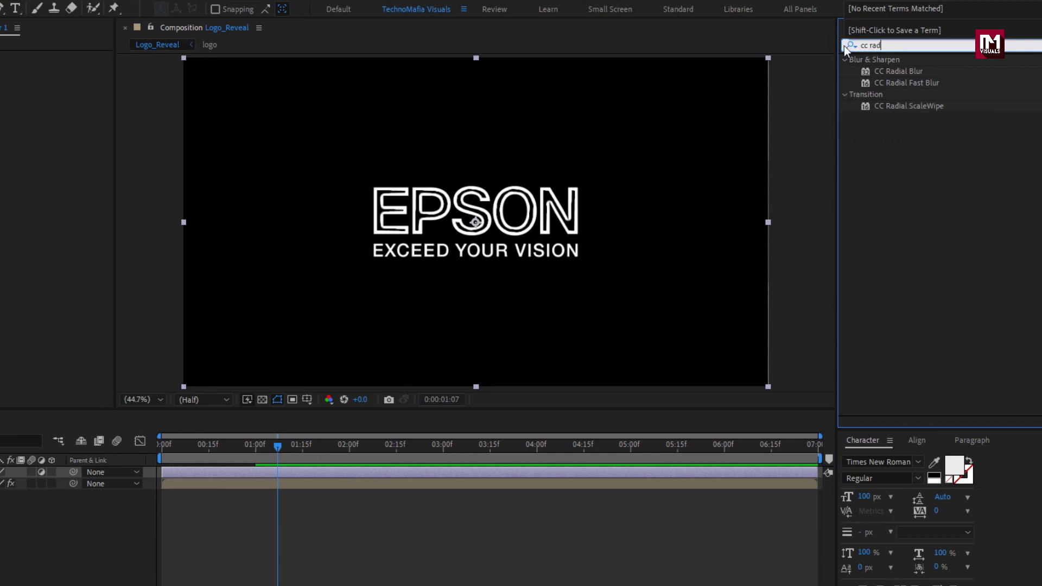
{"action": "left_click", "coordinate": [901, 72]}
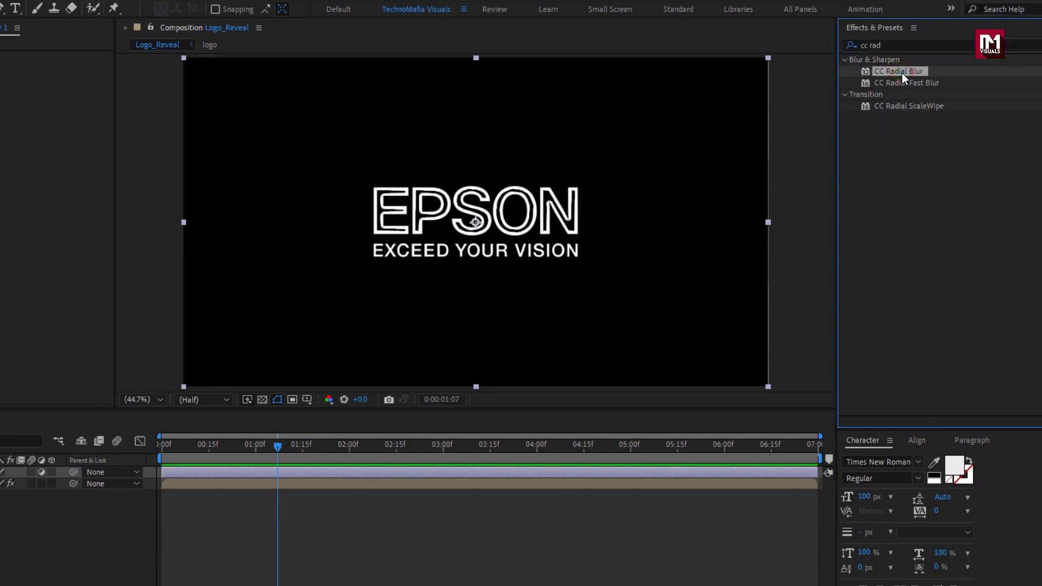
{"action": "double_click", "coordinate": [902, 73]}
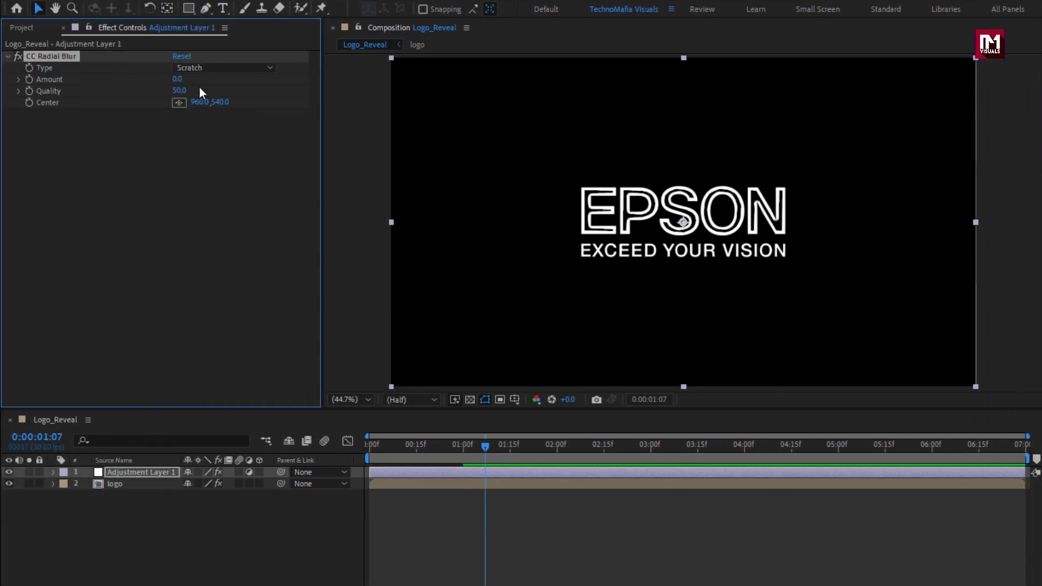
{"action": "left_click", "coordinate": [227, 68]}
{"action": "left_click", "coordinate": [246, 96]}
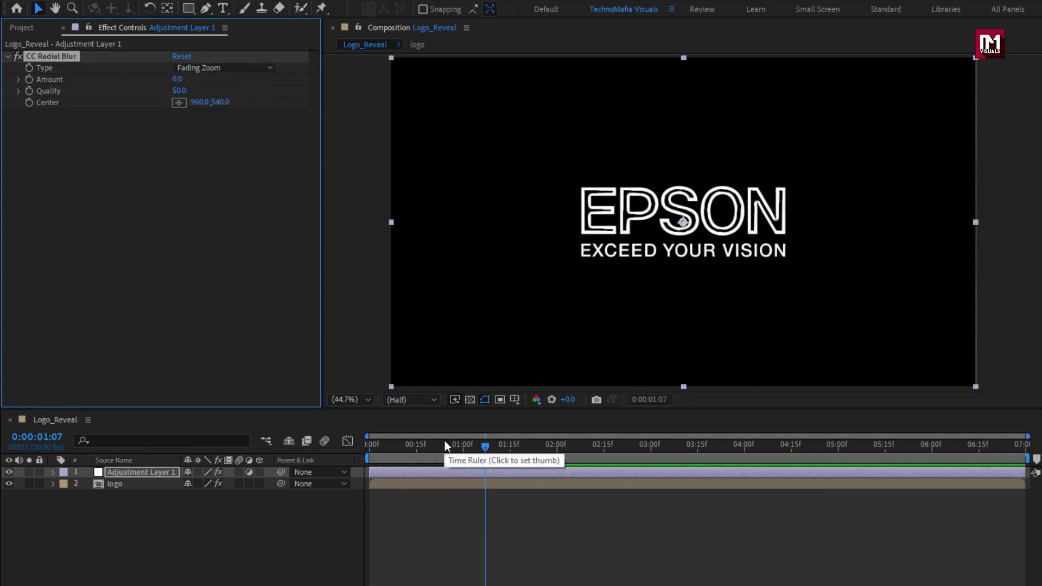
- Animate the radial blur Amount with keyframes from 0 at 0:00 to -50 at 1 second
{"action": "left_click", "coordinate": [368, 446]}
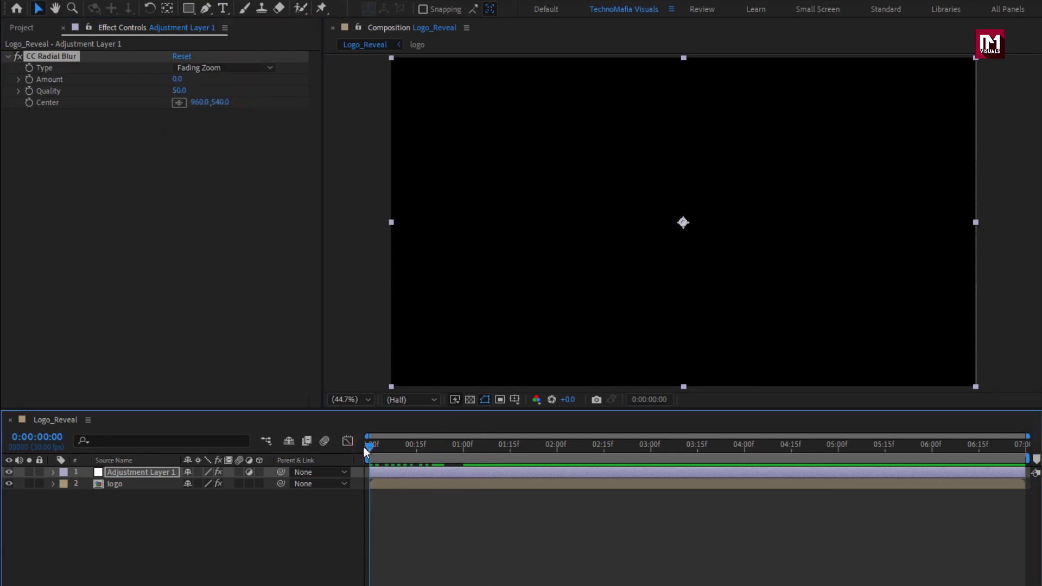
{"action": "left_click", "coordinate": [30, 80]}
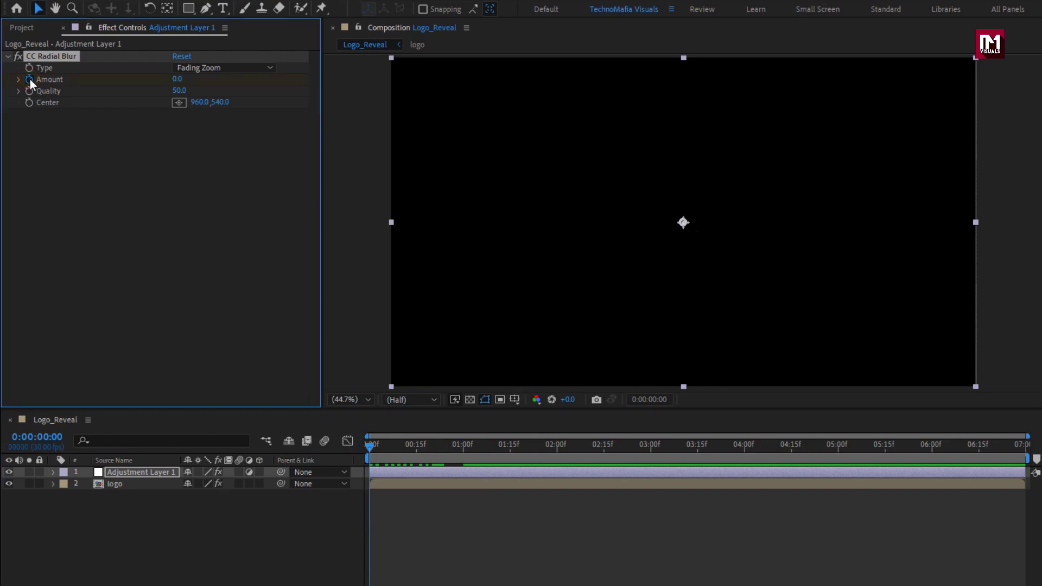
{"action": "left_click_drag", "start_coordinate": [370, 446], "coordinate": [463, 446]}
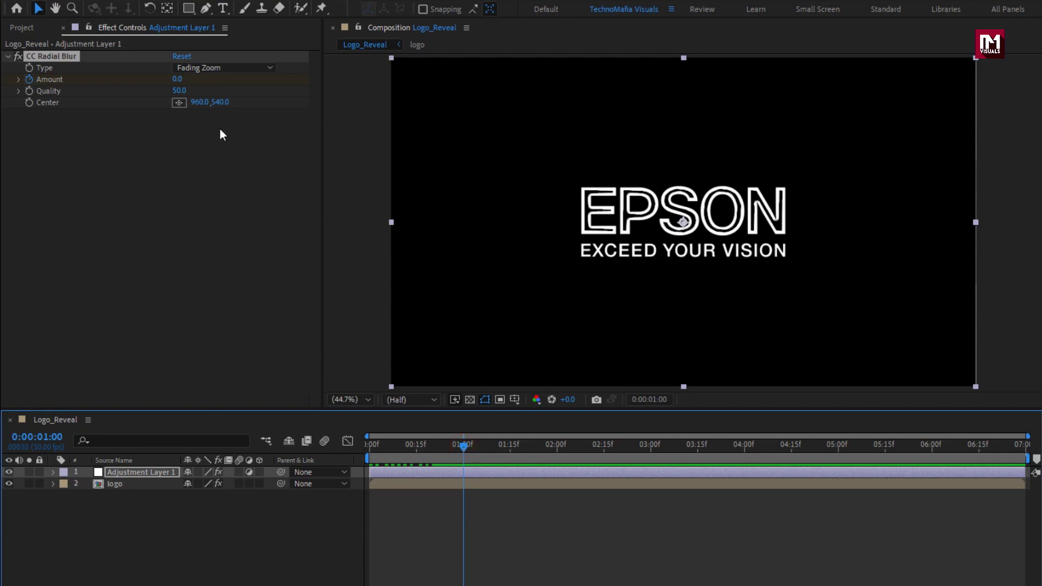
{"action": "left_click", "coordinate": [183, 82]}
{"action": "type", "text": "-50"}
{"action": "key", "text": "Return"}
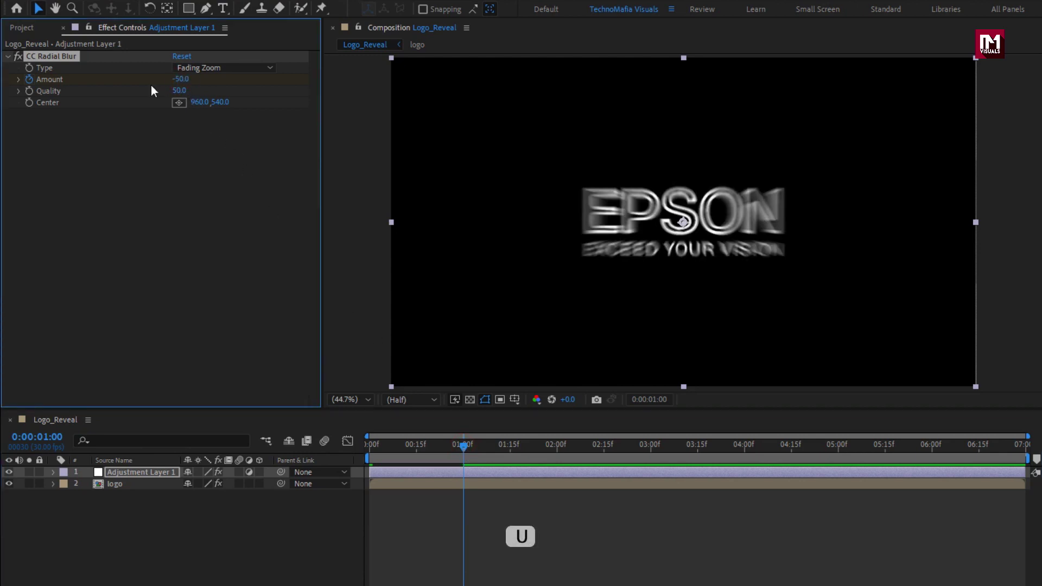
- Reveal the blur's keyframes, hold the Amount at -50 with a keyframe at 0:00:01:10, and set it to 0 at 0:00:02:05
{"action": "left_click", "coordinate": [143, 474]}
{"action": "key", "text": "u"}
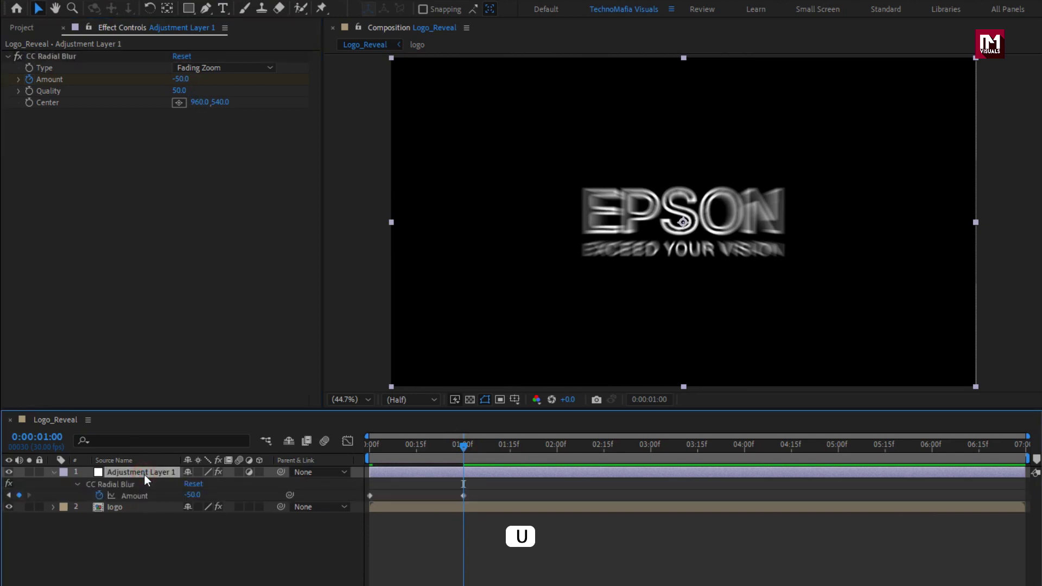
{"action": "left_click_drag", "start_coordinate": [500, 459], "coordinate": [494, 451]}
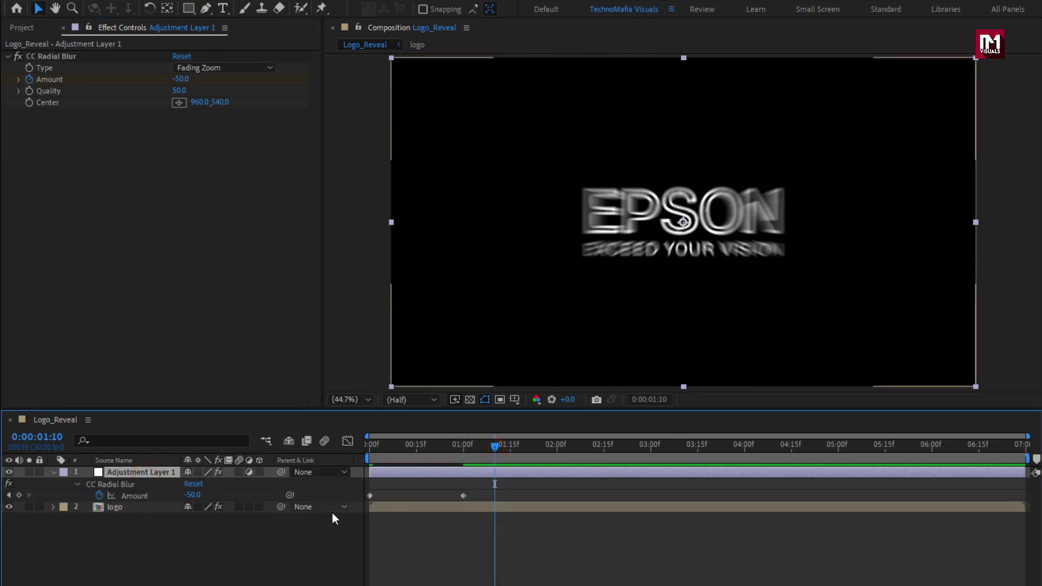
{"action": "left_click", "coordinate": [20, 495]}
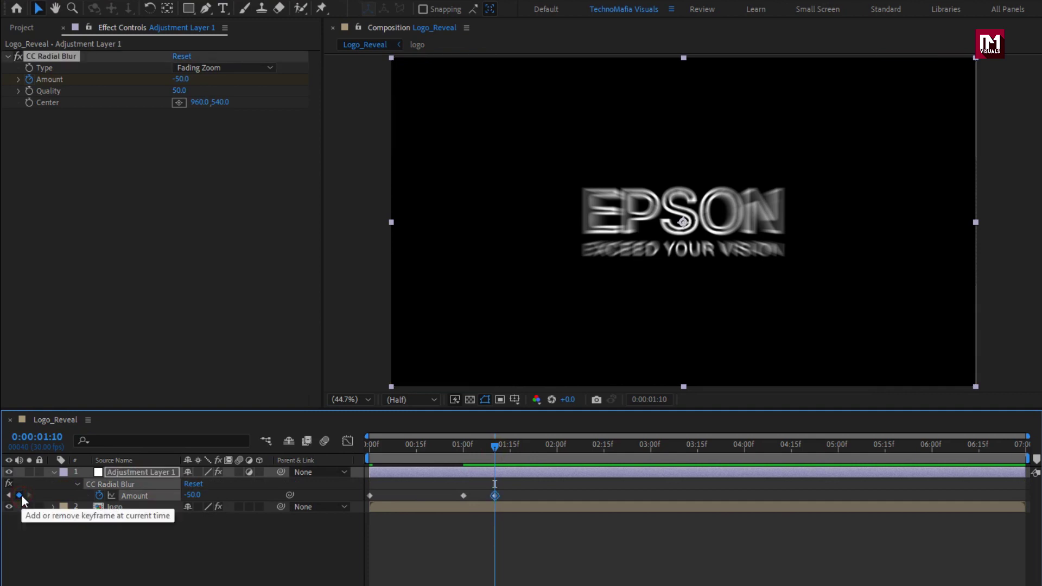
{"action": "left_click_drag", "start_coordinate": [497, 445], "coordinate": [576, 448]}
{"action": "left_click", "coordinate": [193, 495]}
{"action": "key", "text": "Return"}
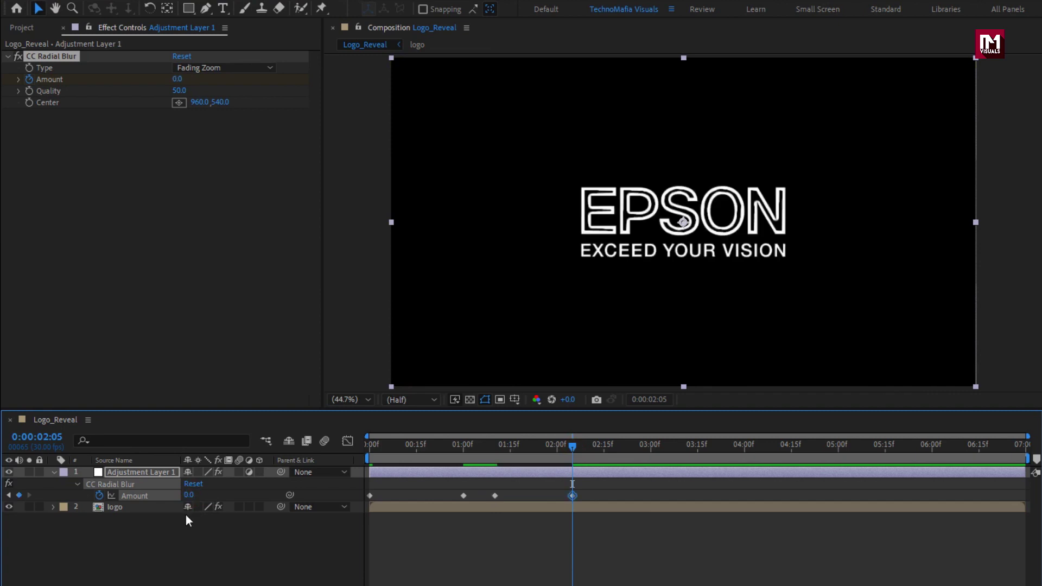
- Apply Easy Ease to all four radial blur Amount keyframes
{"action": "left_click", "coordinate": [483, 491]}
{"action": "left_click_drag", "start_coordinate": [365, 506], "coordinate": [583, 488]}
{"action": "right_click", "coordinate": [369, 496]}
{"action": "mouse_move", "coordinate": [477, 486]}
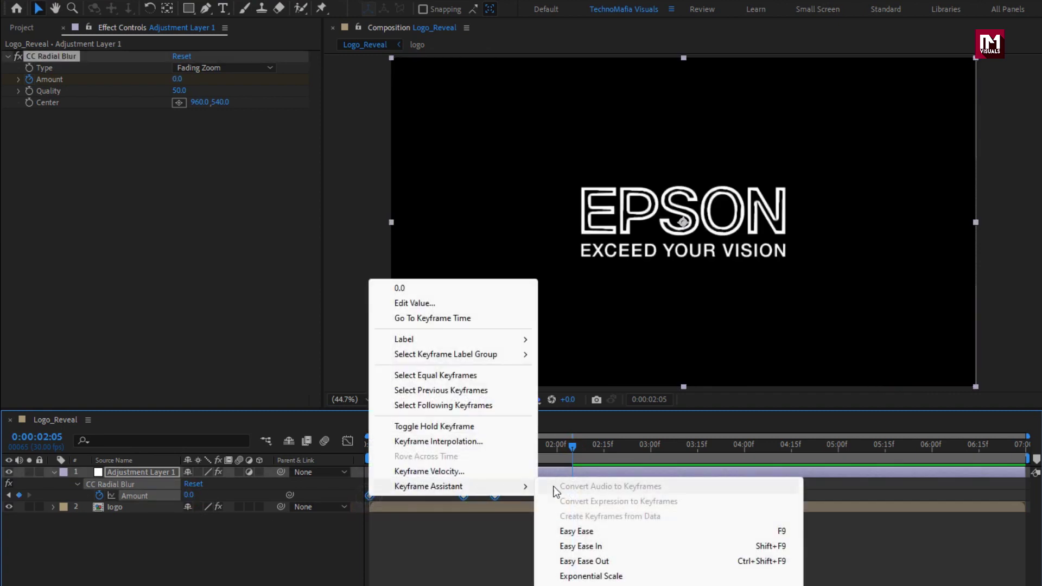
{"action": "left_click", "coordinate": [581, 531]}
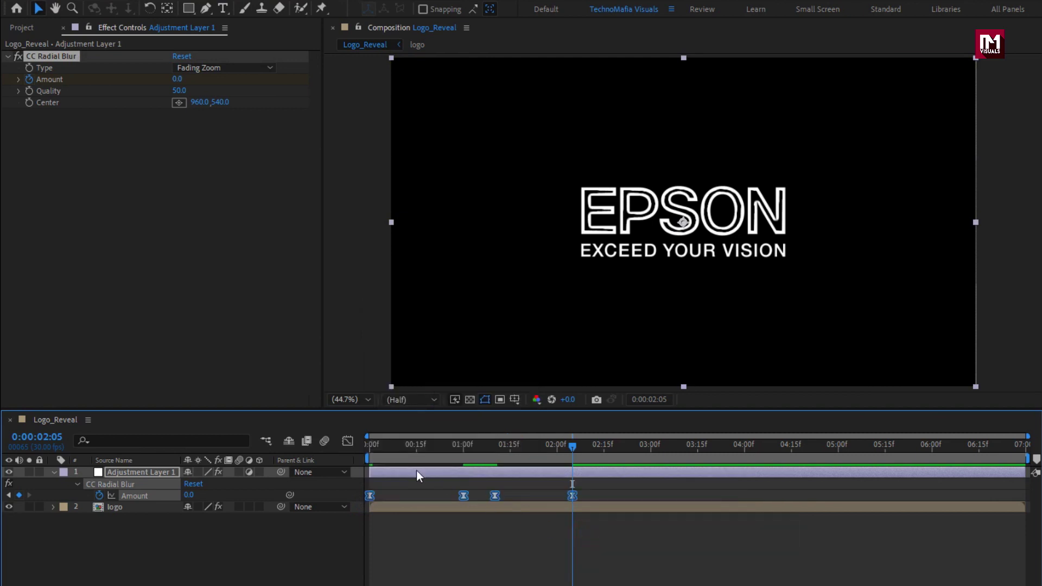
- Reshape the blur Amount's speed graph by lengthening the ease into the 1-second keyframe, and close the graph editor
{"action": "left_click", "coordinate": [348, 441]}
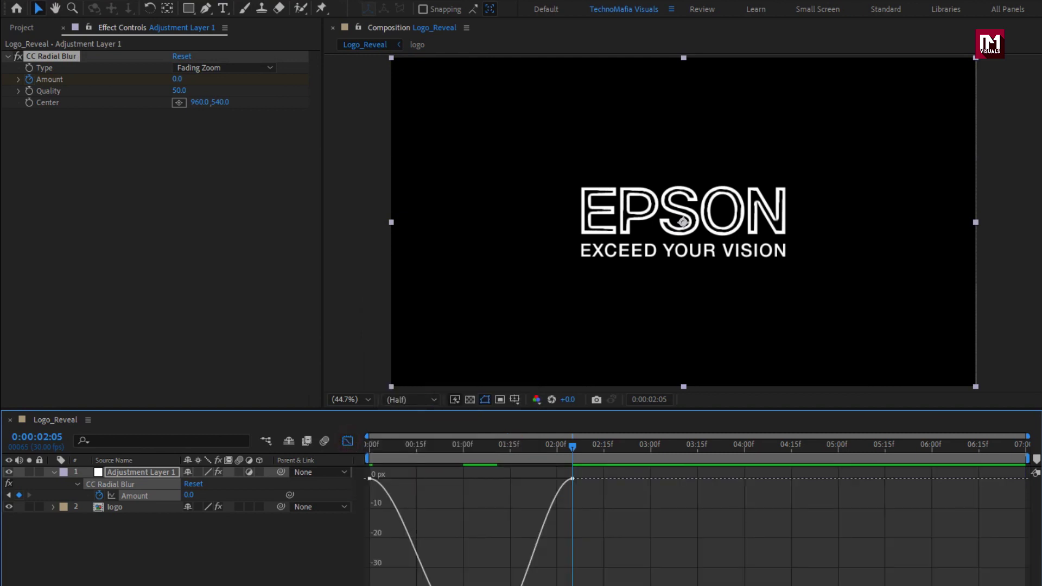
{"action": "right_click", "coordinate": [474, 533]}
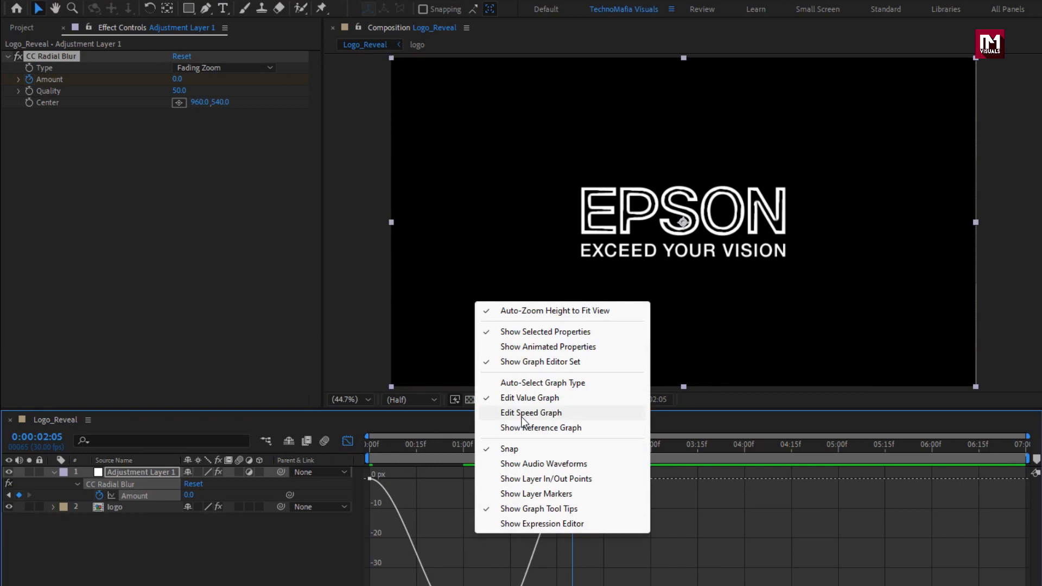
{"action": "left_click", "coordinate": [556, 416]}
{"action": "left_click", "coordinate": [464, 560]}
{"action": "left_click_drag", "start_coordinate": [450, 565], "coordinate": [408, 564]}
{"action": "left_click_drag", "start_coordinate": [372, 447], "coordinate": [597, 442]}
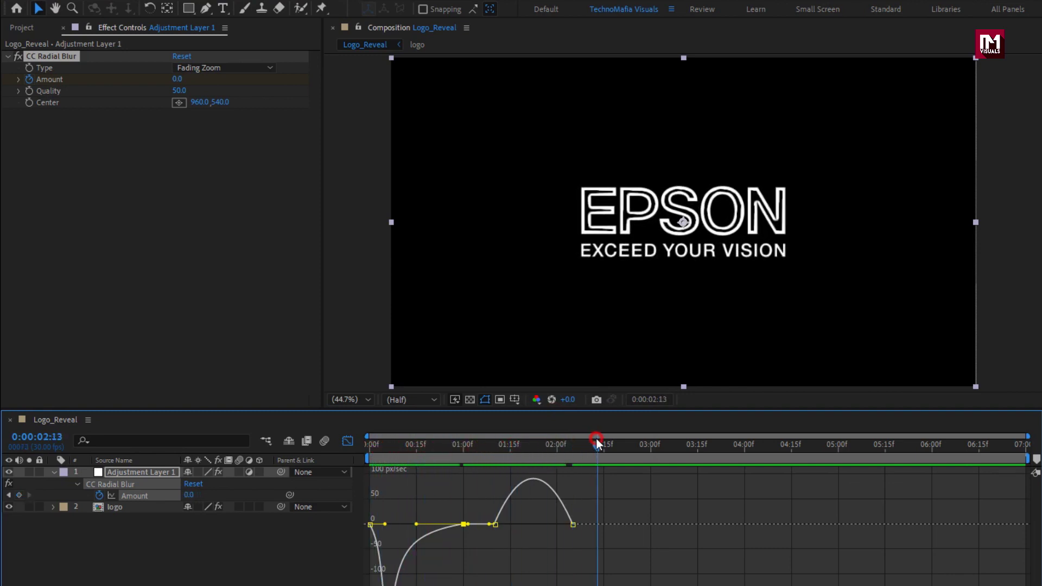
{"action": "left_click", "coordinate": [353, 440]}
- Apply the Curves color correction effect to the adjustment layer
{"action": "left_click", "coordinate": [144, 473]}
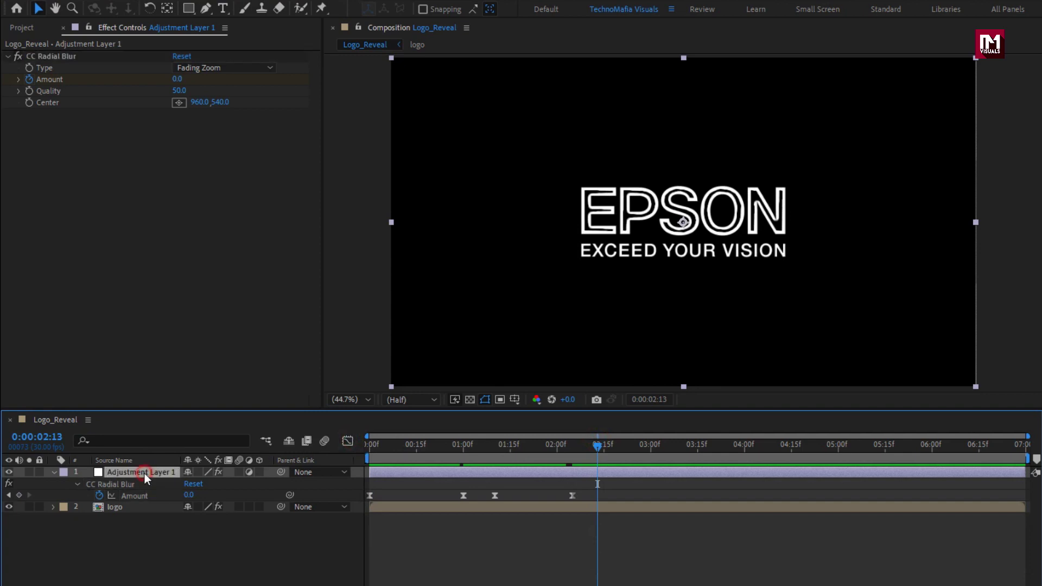
{"action": "left_click", "coordinate": [847, 45]}
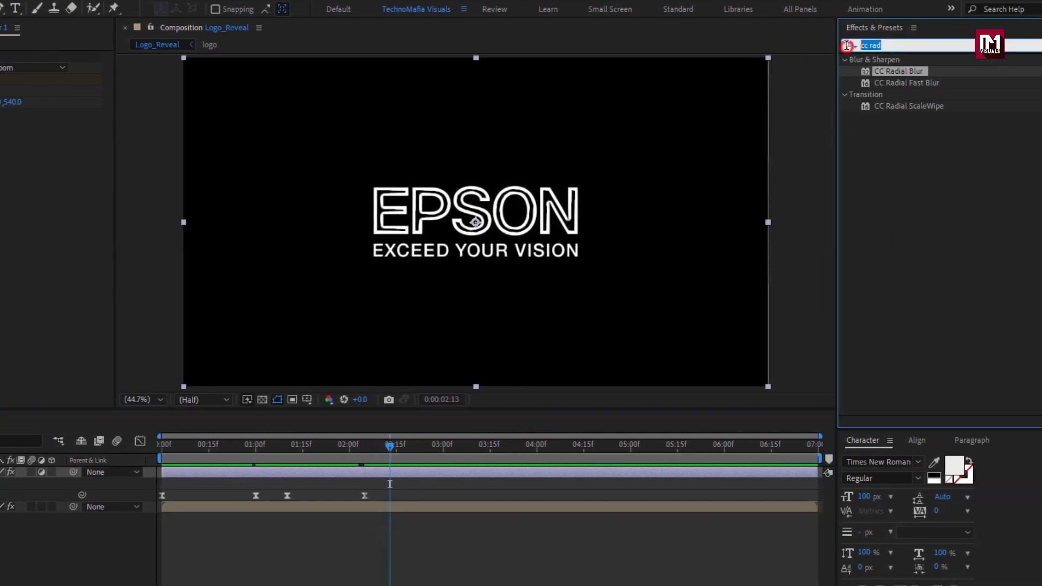
{"action": "type", "text": "curv"}
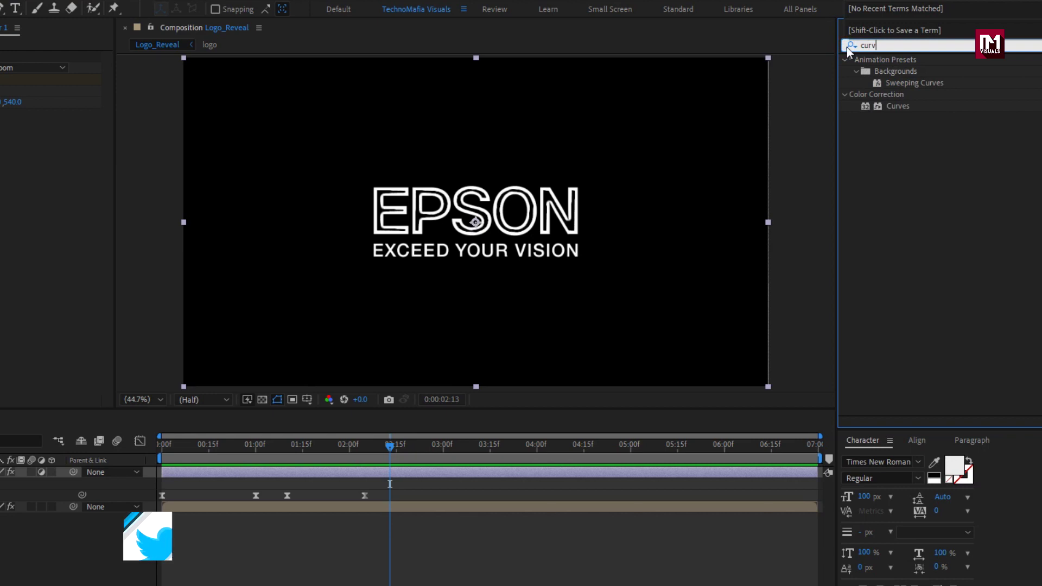
{"action": "double_click", "coordinate": [901, 106]}
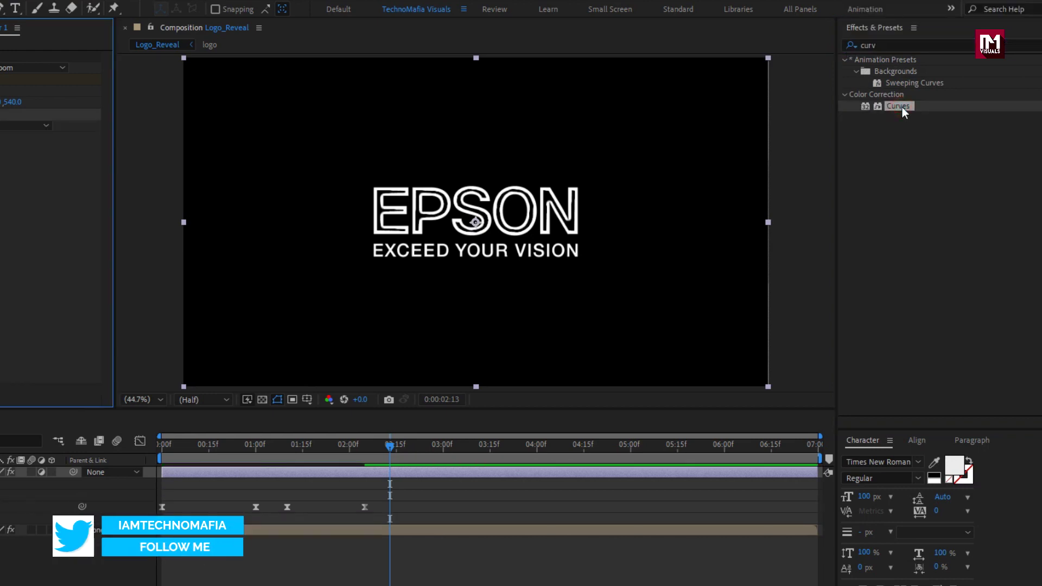
- Switch Curves to the Alpha channel, pull the curve's midpoint to the graph's top-left corner, and collapse both effects
{"action": "left_click_drag", "start_coordinate": [279, 452], "coordinate": [263, 451]}
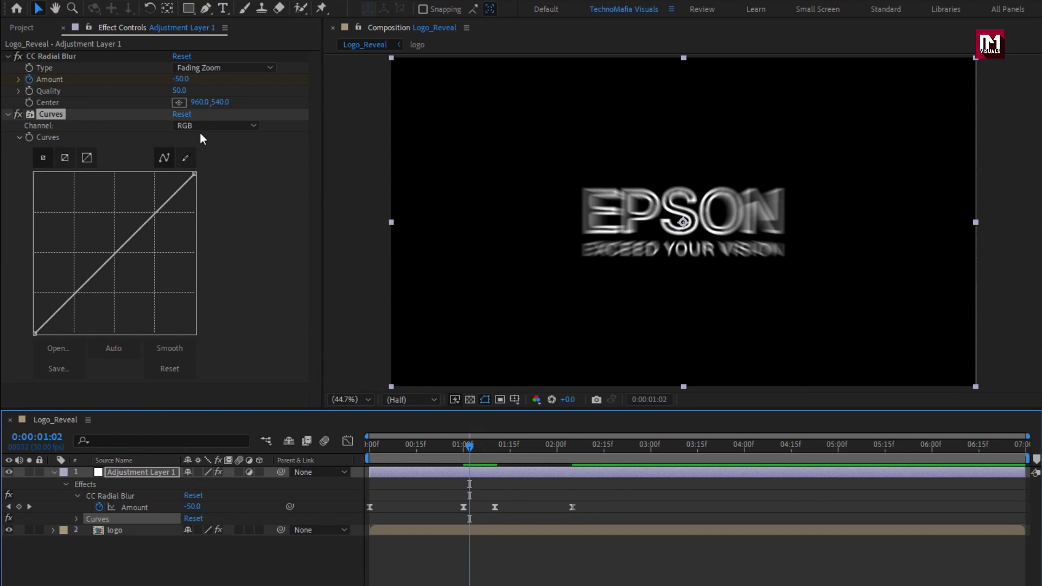
{"action": "left_click", "coordinate": [201, 125]}
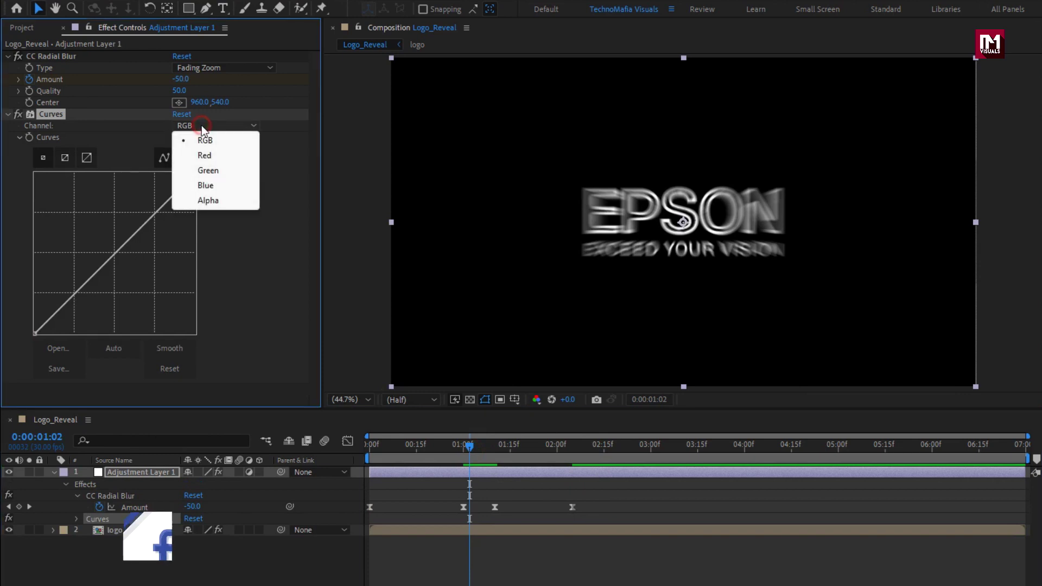
{"action": "left_click", "coordinate": [220, 200]}
{"action": "left_click_drag", "start_coordinate": [111, 250], "coordinate": [34, 174]}
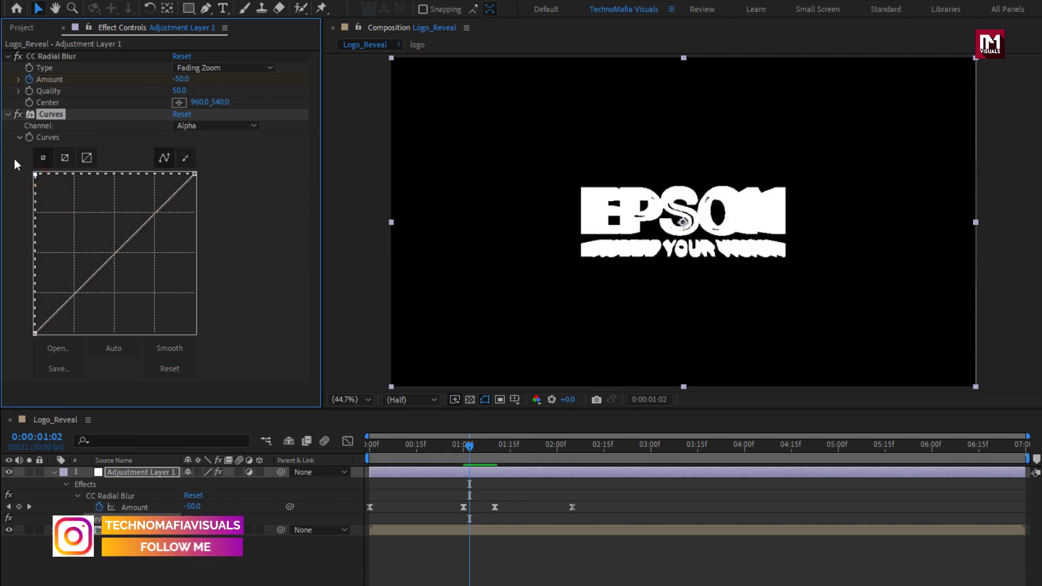
{"action": "left_click", "coordinate": [7, 114]}
{"action": "left_click", "coordinate": [8, 57]}
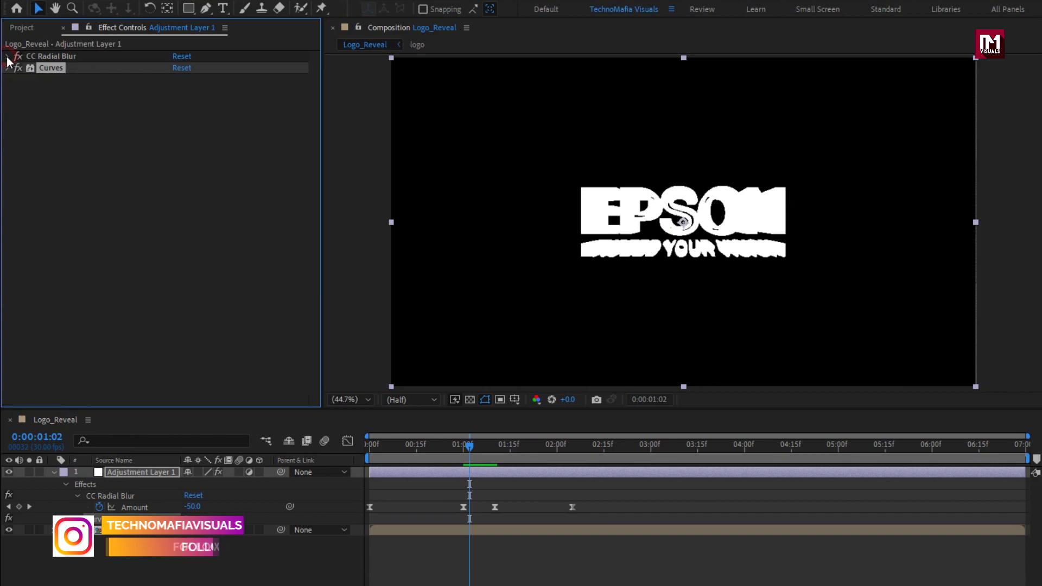
- Apply the Generate category's Fill effect to the adjustment layer
{"action": "left_click", "coordinate": [850, 45]}
{"action": "type", "text": "fi"}
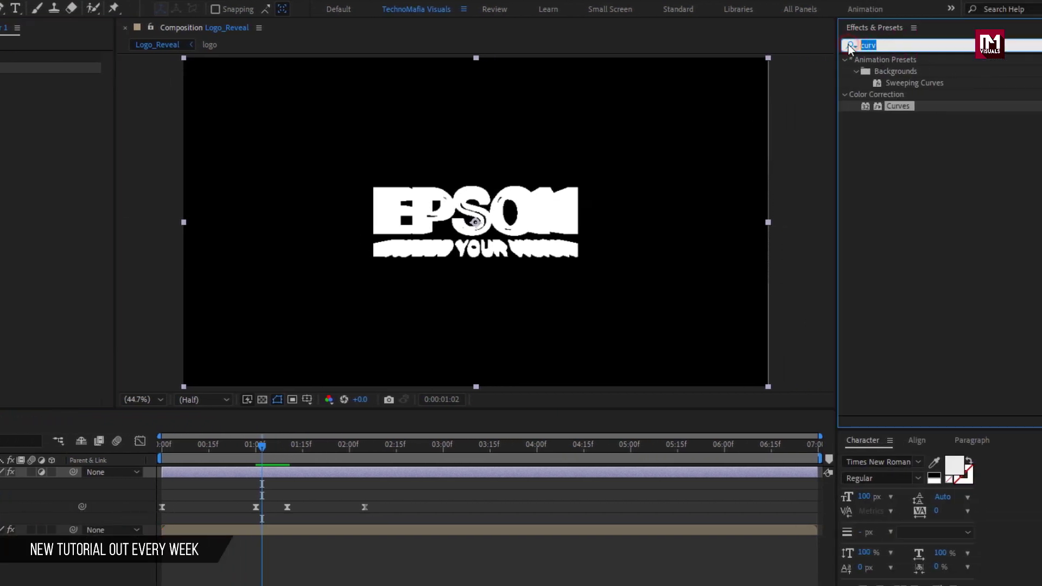
{"action": "type", "text": "ll"}
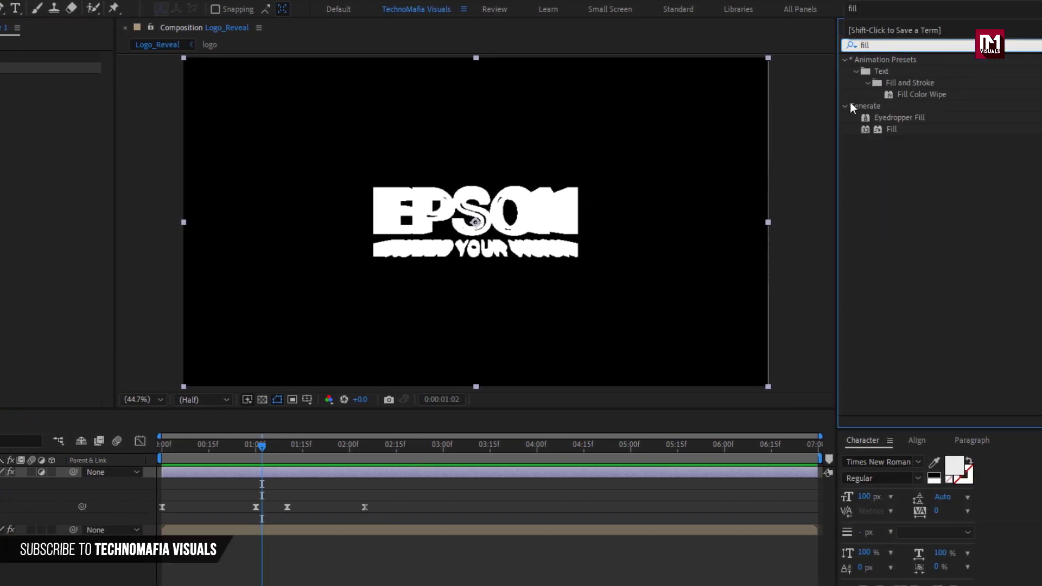
{"action": "double_click", "coordinate": [890, 130]}
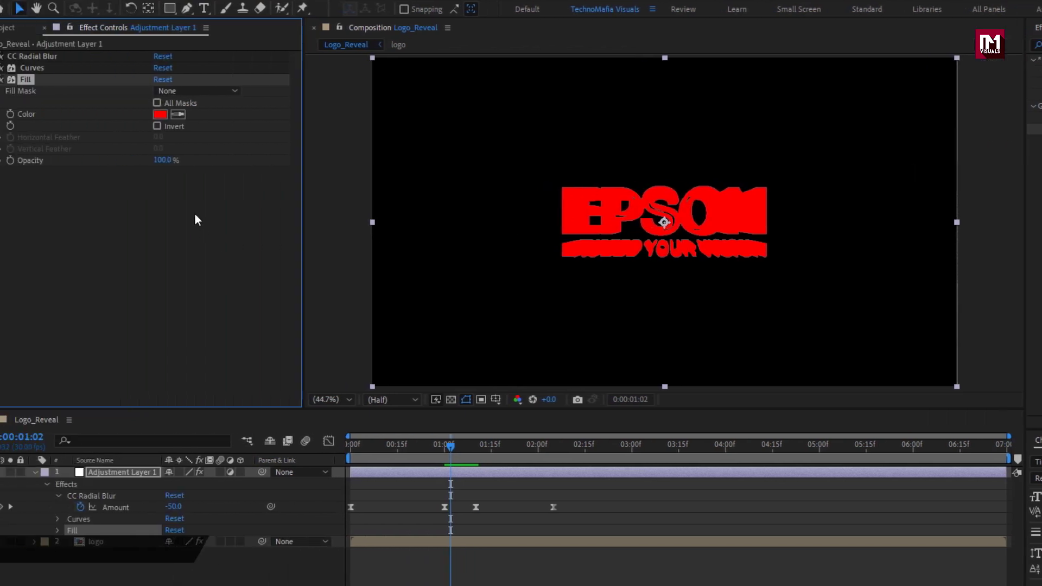
- Set the adjustment layer's Fill color to light grey D3D3D3
{"action": "left_click", "coordinate": [180, 115]}
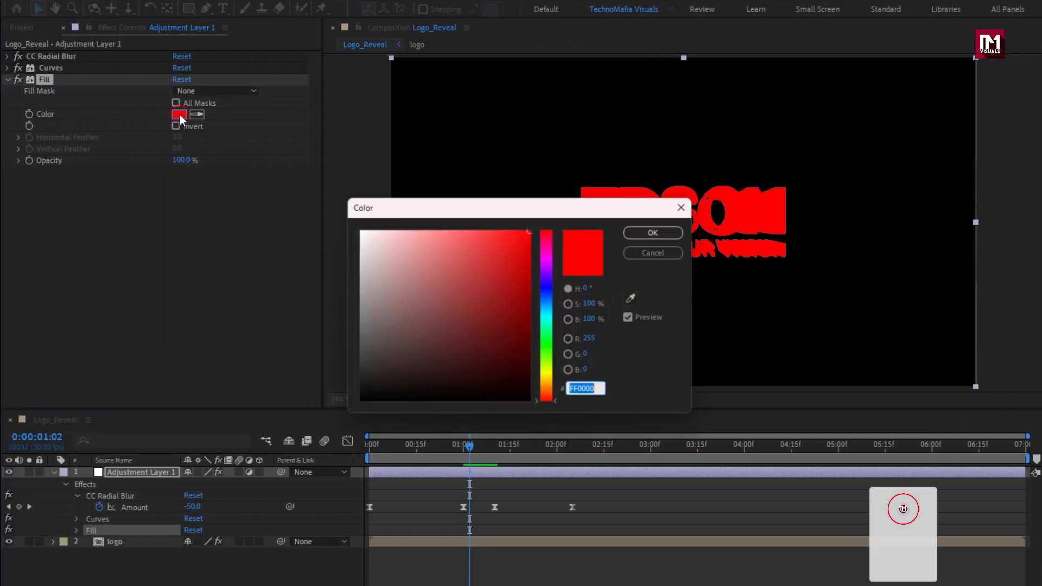
{"action": "left_click", "coordinate": [356, 242]}
{"action": "left_click_drag", "start_coordinate": [355, 251], "coordinate": [353, 255]}
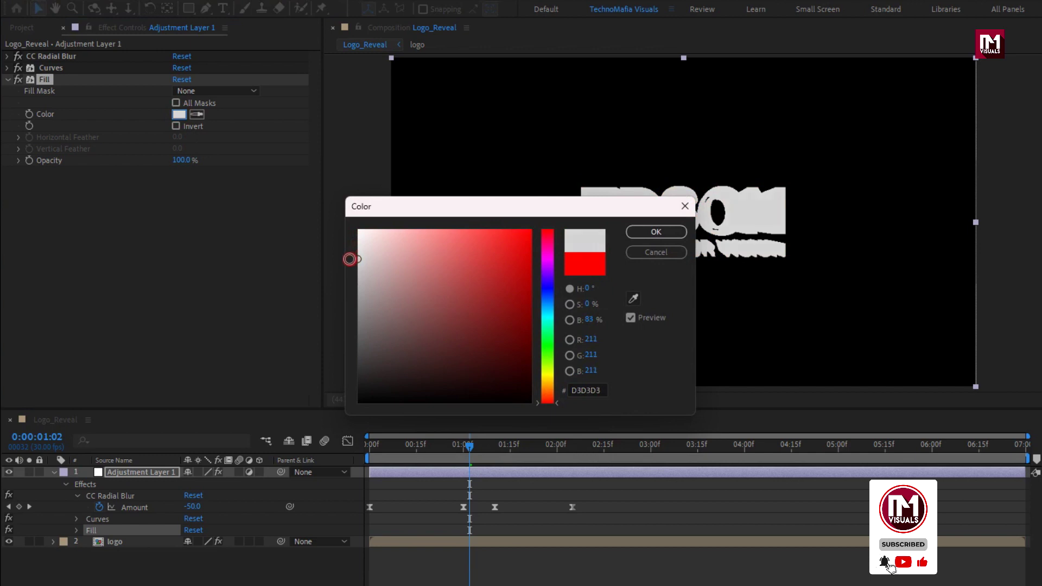
{"action": "left_click", "coordinate": [652, 232]}
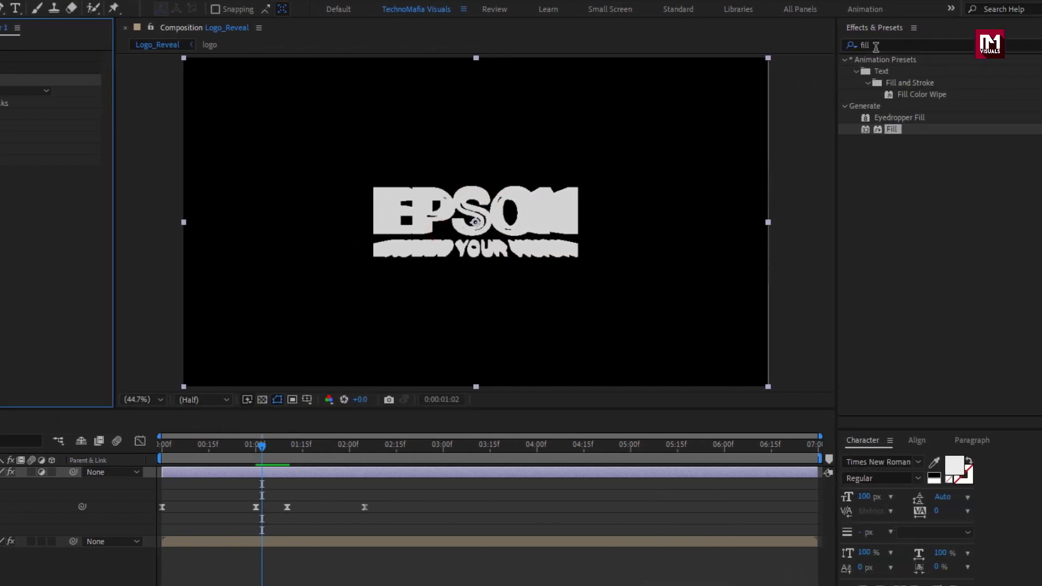
- Apply the Simple Choker effect to the adjustment layer with Choke Matte set to 3.00, and preview the blur animation
{"action": "left_click", "coordinate": [858, 45]}
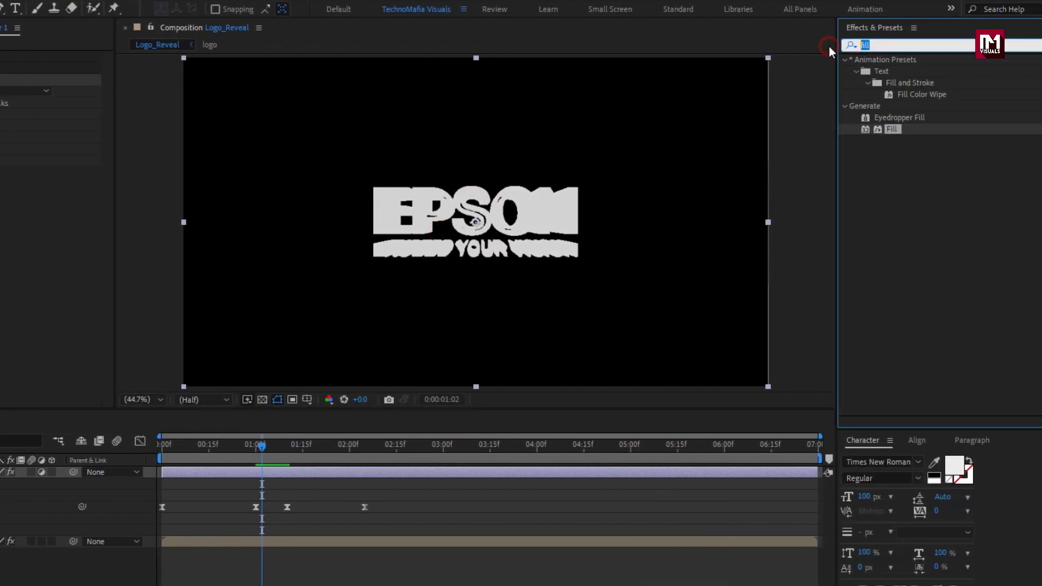
{"action": "type", "text": "sim"}
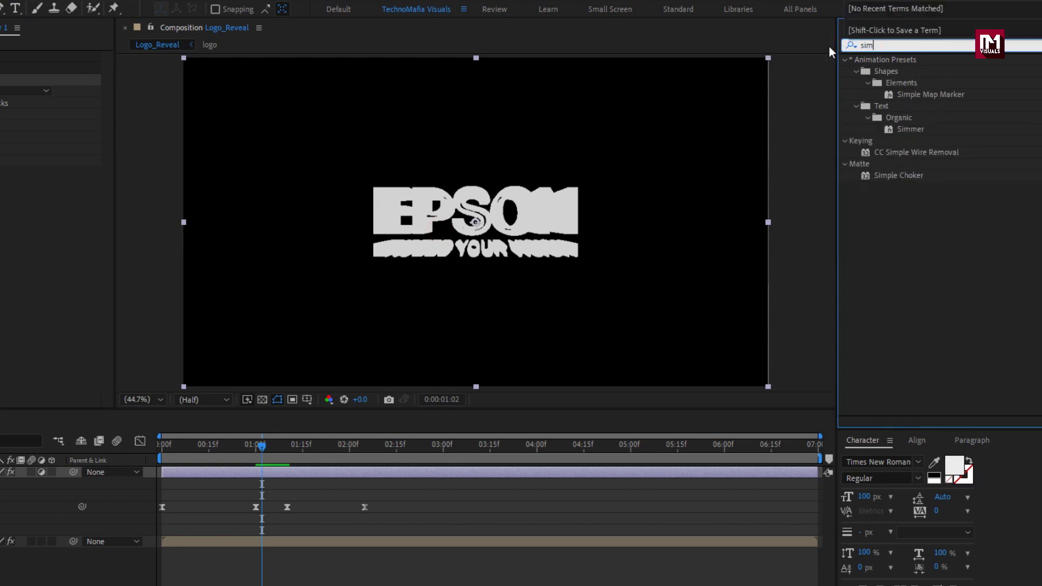
{"action": "type", "text": "pl"}
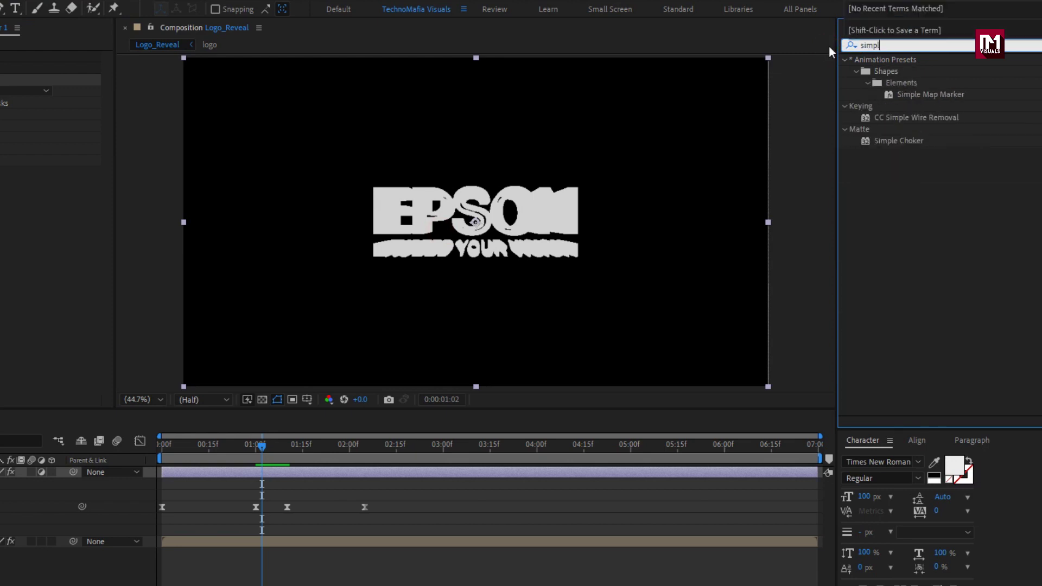
{"action": "left_click", "coordinate": [909, 142]}
{"action": "double_click", "coordinate": [909, 142]}
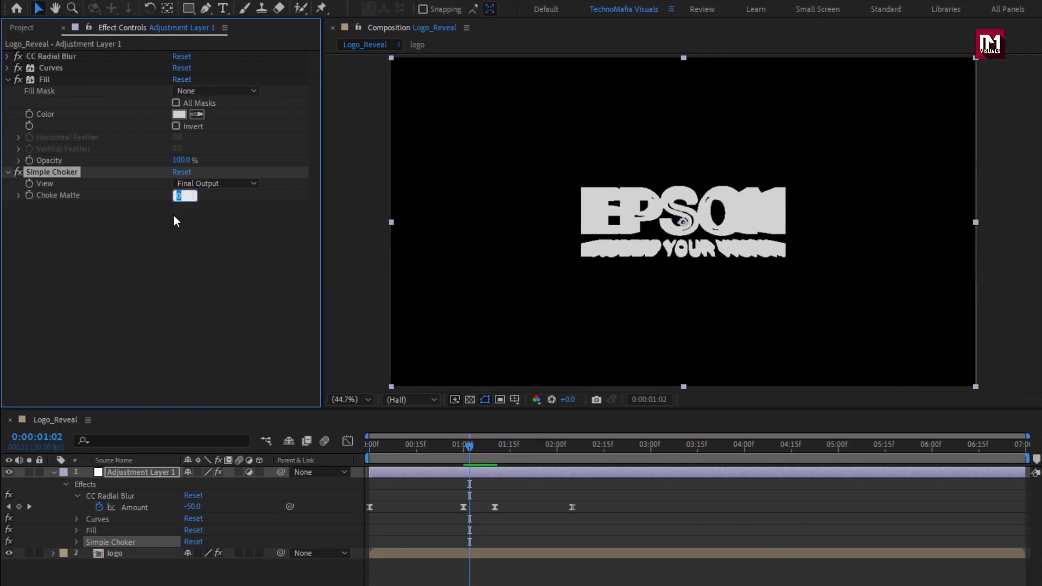
{"action": "left_click", "coordinate": [174, 221]}
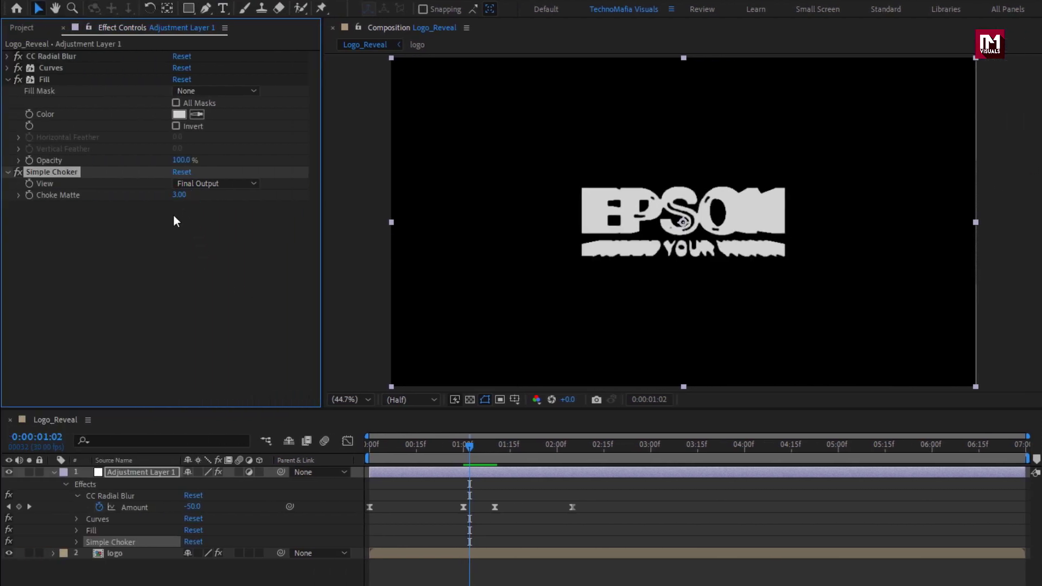
{"action": "left_click_drag", "start_coordinate": [396, 446], "coordinate": [591, 440]}
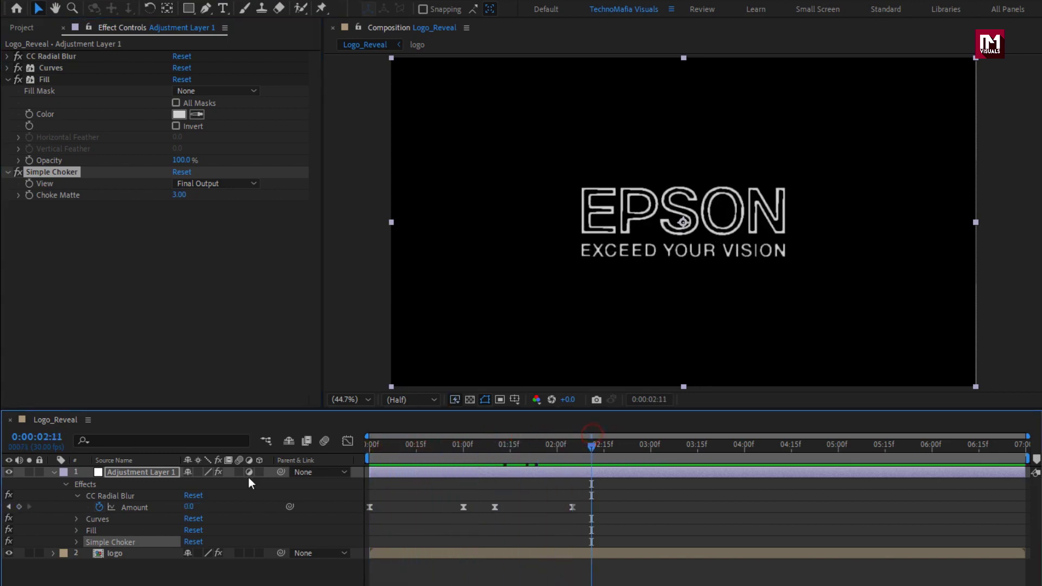
- Duplicate the logo layer, place the copy above the adjustment layer, and preview the result
{"action": "left_click", "coordinate": [53, 472]}
{"action": "left_click", "coordinate": [125, 487]}
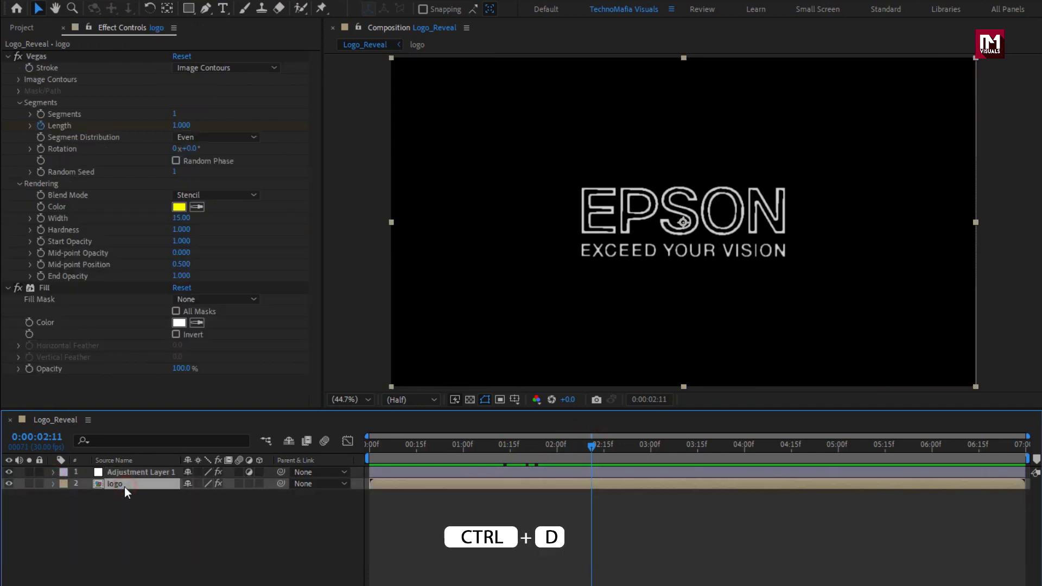
{"action": "key", "text": "ctrl+d"}
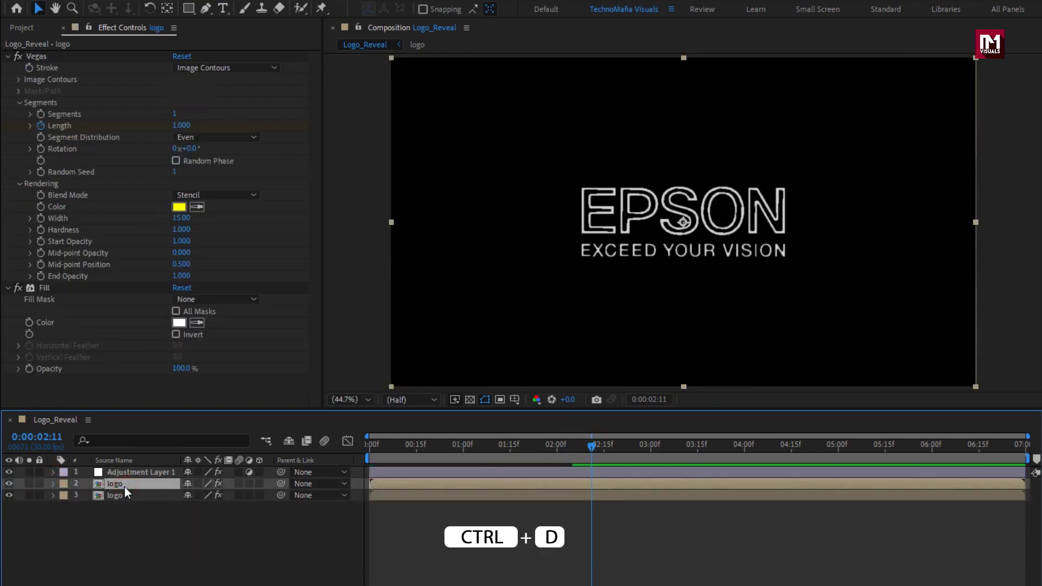
{"action": "left_click_drag", "start_coordinate": [125, 487], "coordinate": [130, 471]}
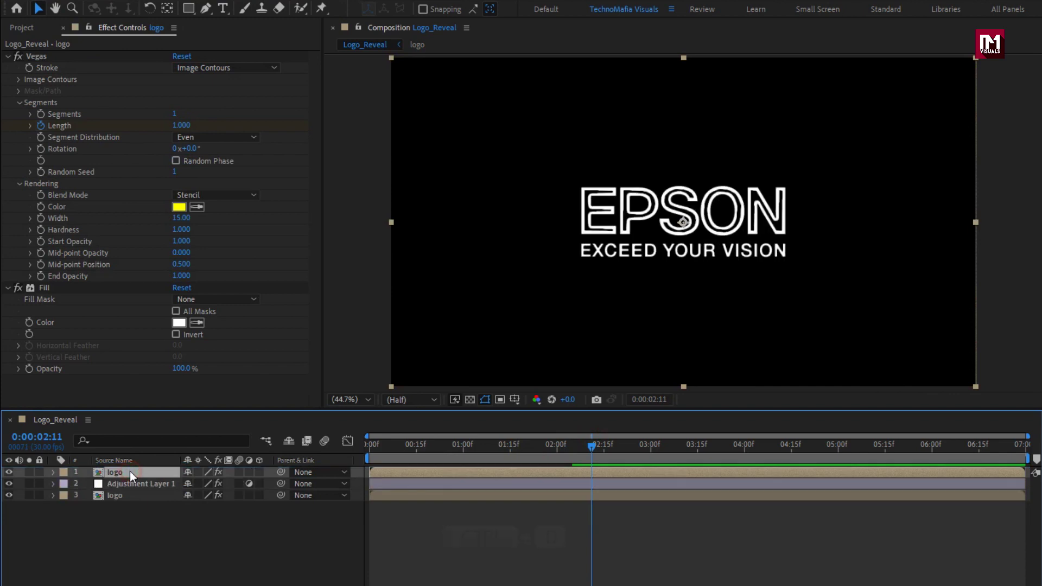
{"action": "left_click_drag", "start_coordinate": [367, 448], "coordinate": [690, 455]}
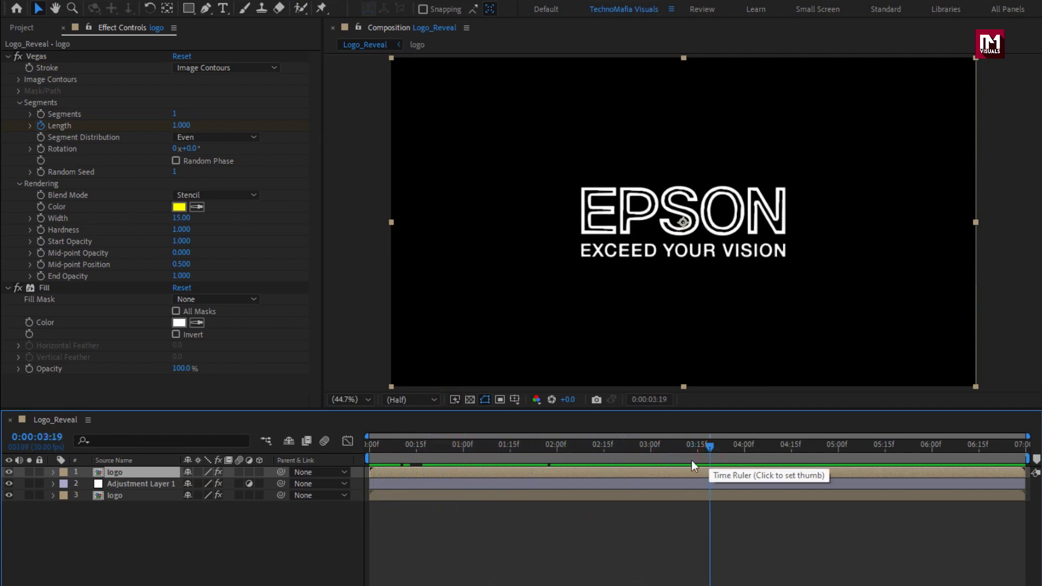
- Shift the adjustment layer in time so it starts at 2 seconds, and preview the animation
{"action": "left_click", "coordinate": [431, 483]}
{"action": "left_click_drag", "start_coordinate": [553, 449], "coordinate": [557, 450]}
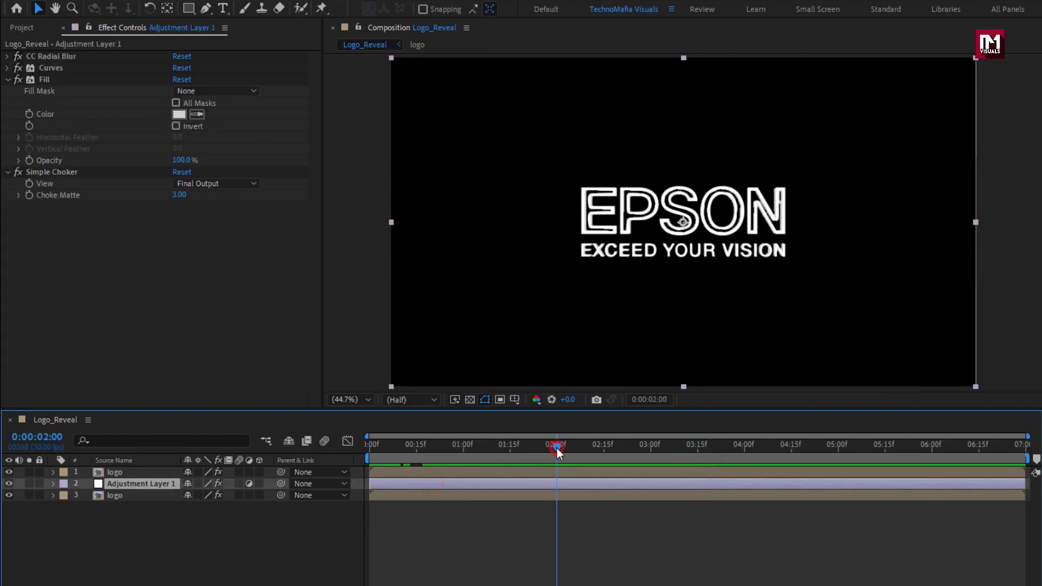
{"action": "left_click_drag", "start_coordinate": [390, 483], "coordinate": [811, 454]}
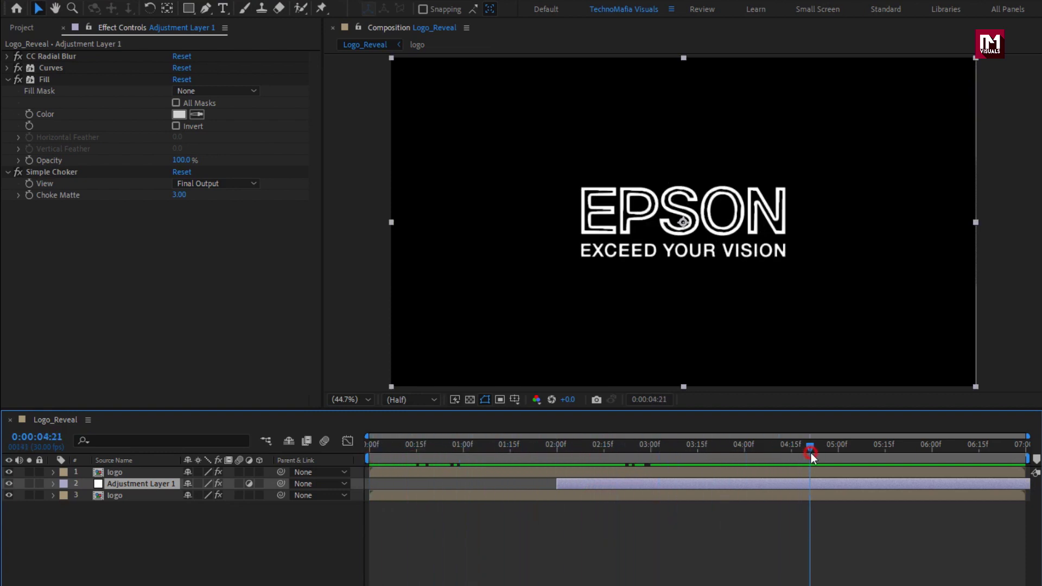
- Move the last Vegas Length keyframe of both logo layers to 2 seconds, and collapse the layers' keyframes
{"action": "key", "text": "u"}
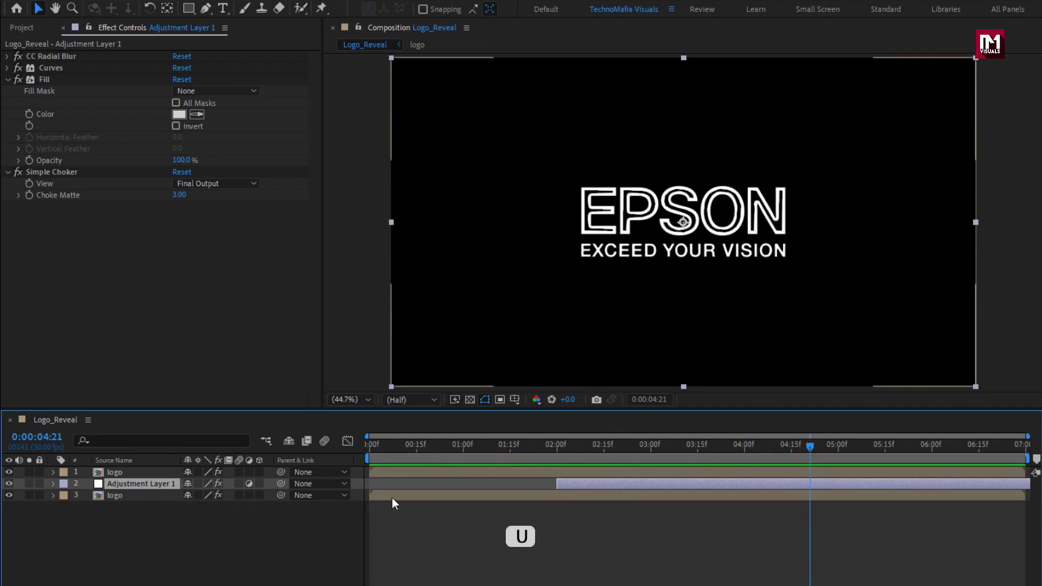
{"action": "left_click", "coordinate": [393, 497]}
{"action": "key", "text": "u"}
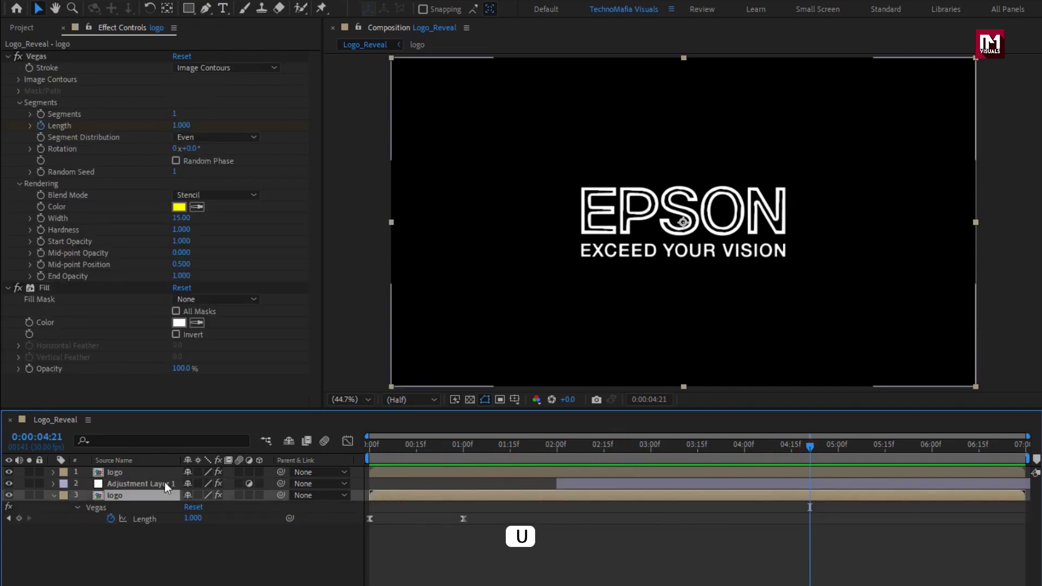
{"action": "left_click", "coordinate": [132, 472]}
{"action": "key", "text": "u"}
{"action": "left_click_drag", "start_coordinate": [463, 496], "coordinate": [558, 496]}
{"action": "left_click", "coordinate": [558, 449]}
{"action": "left_click_drag", "start_coordinate": [465, 541], "coordinate": [555, 540]}
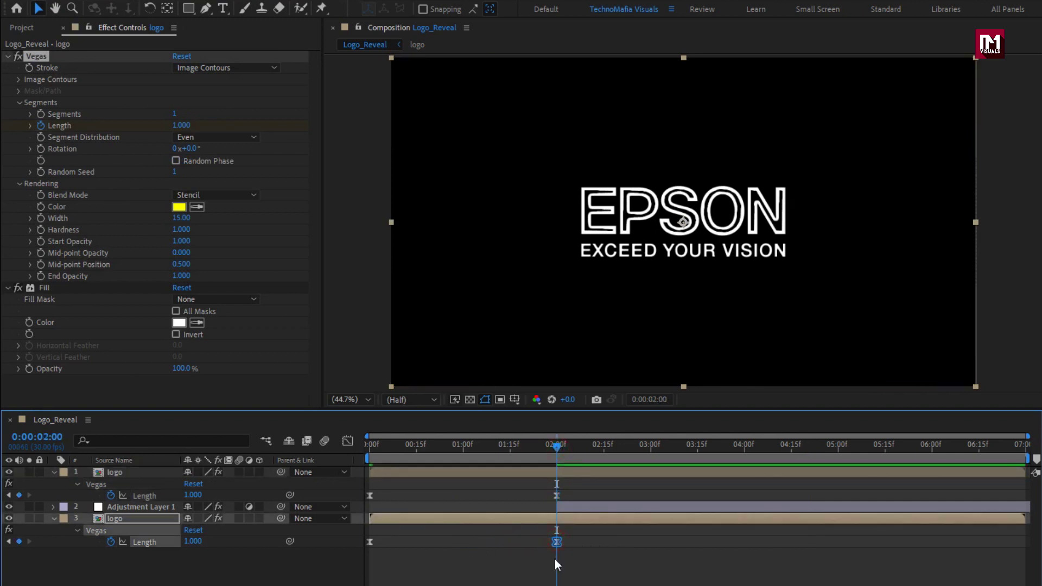
{"action": "left_click", "coordinate": [128, 473]}
{"action": "key", "text": "u"}
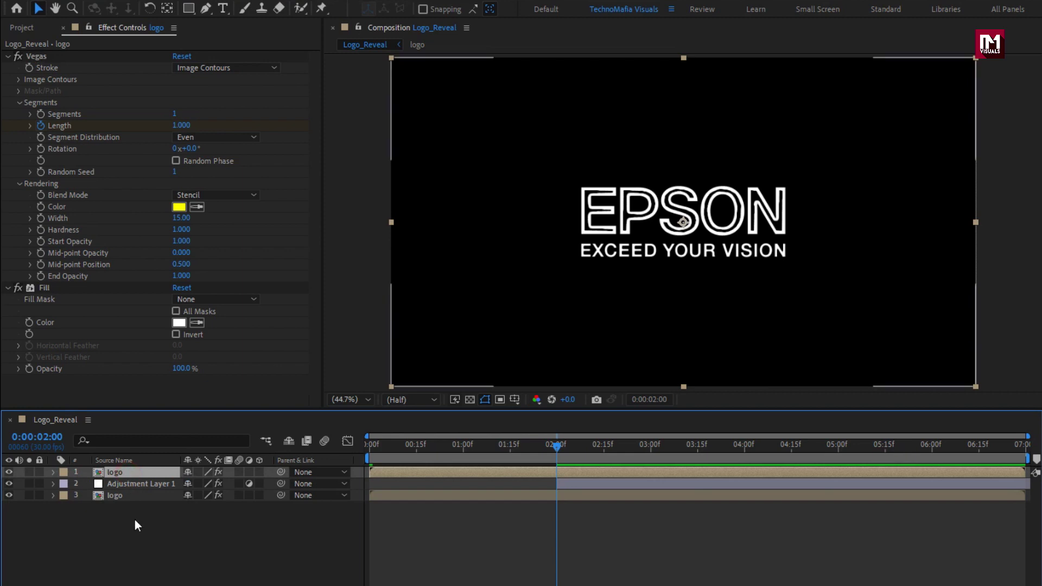
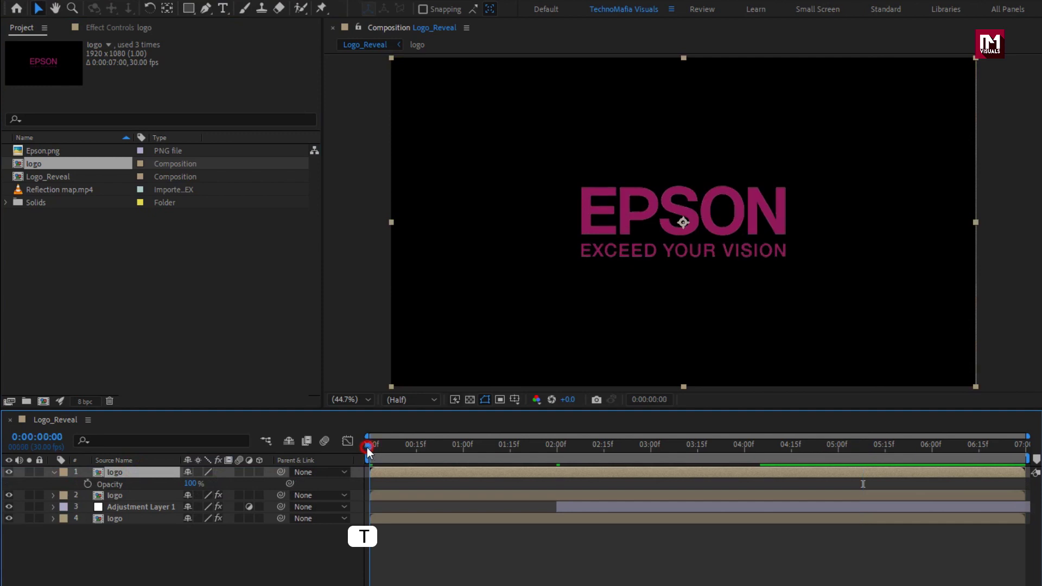
- Keyframe the top logo layer's Opacity at 100% on frame 5 and 0% on frame 0
{"action": "left_click_drag", "start_coordinate": [368, 451], "coordinate": [385, 452]}
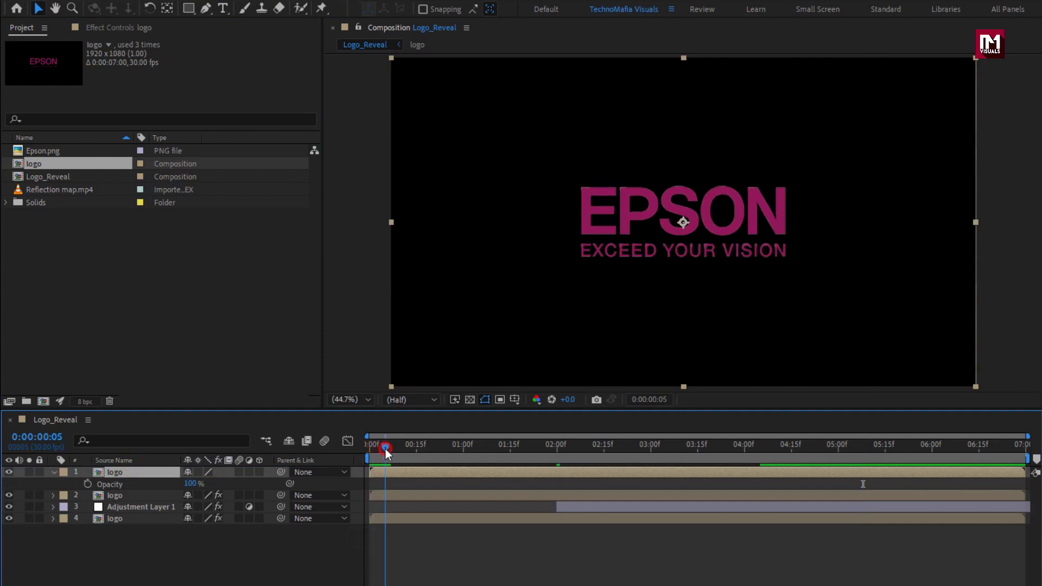
{"action": "left_click", "coordinate": [87, 483]}
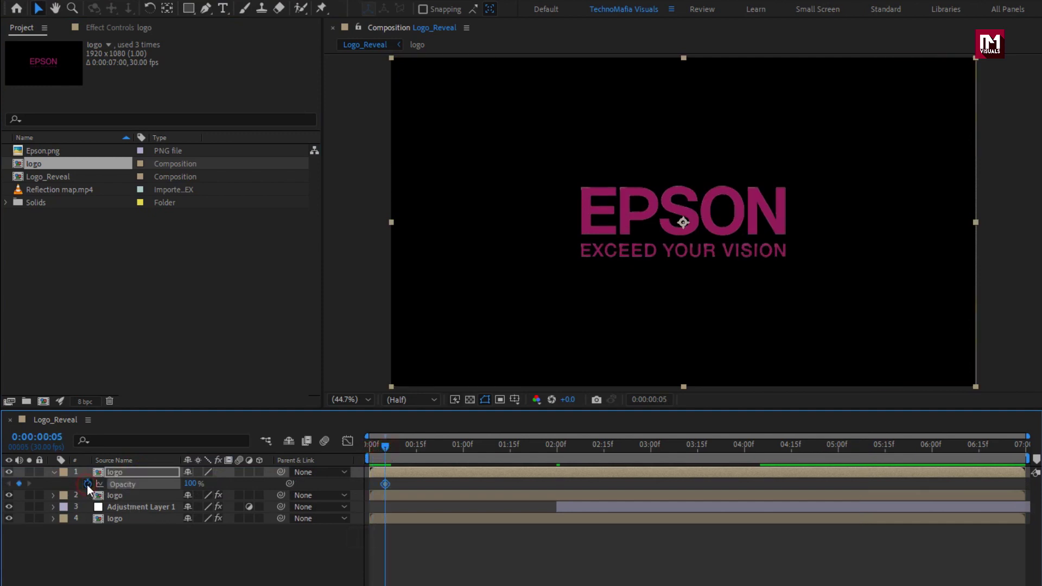
{"action": "left_click_drag", "start_coordinate": [383, 447], "coordinate": [360, 446]}
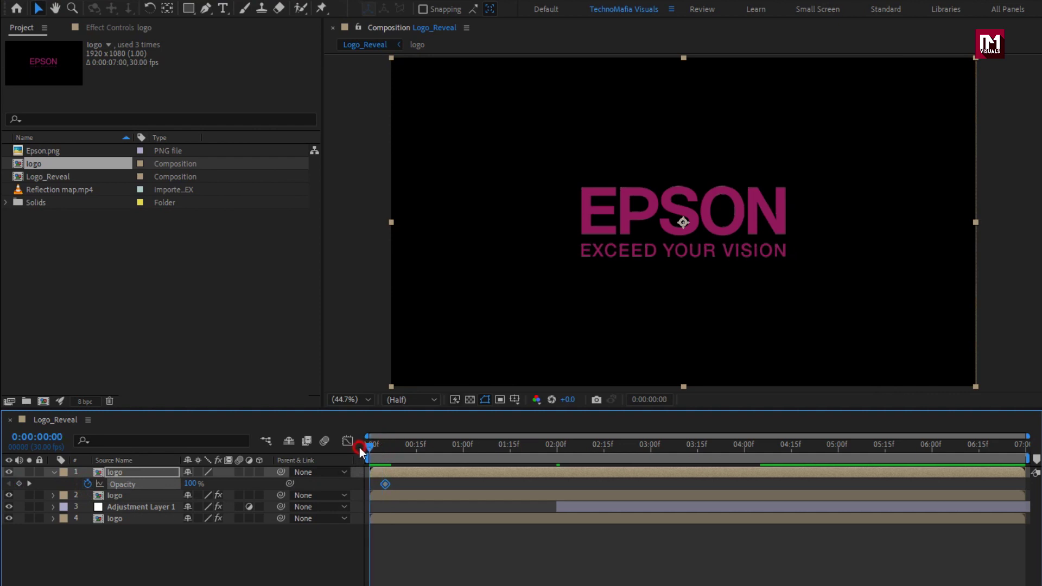
{"action": "left_click_drag", "start_coordinate": [199, 484], "coordinate": [64, 485]}
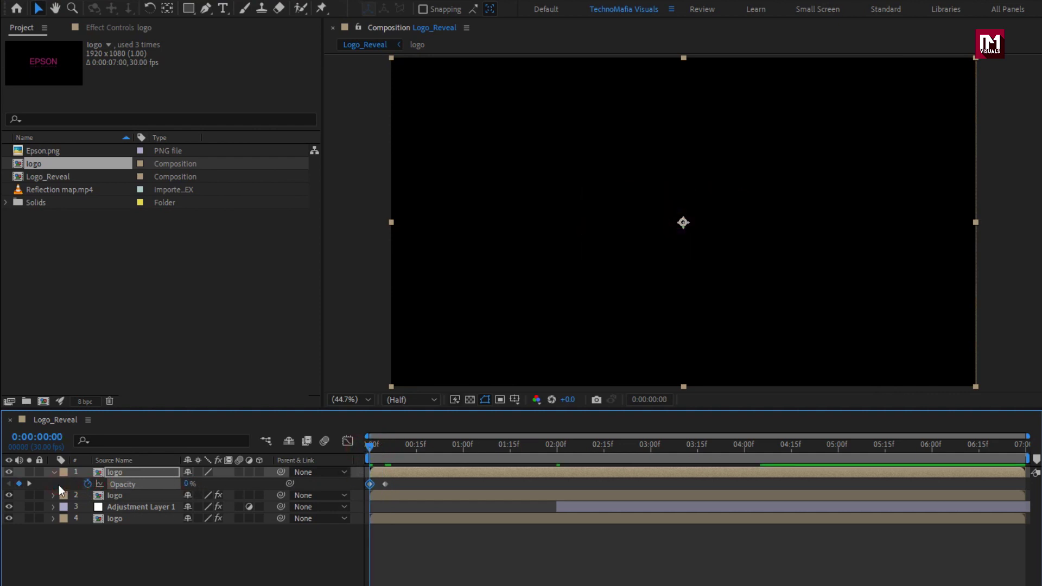
- Collapse the top logo layer, shift it to start at 4 seconds, and preview the fade-in
{"action": "left_click", "coordinate": [54, 473]}
{"action": "left_click_drag", "start_coordinate": [418, 446], "coordinate": [745, 451]}
{"action": "left_click_drag", "start_coordinate": [418, 474], "coordinate": [845, 451]}
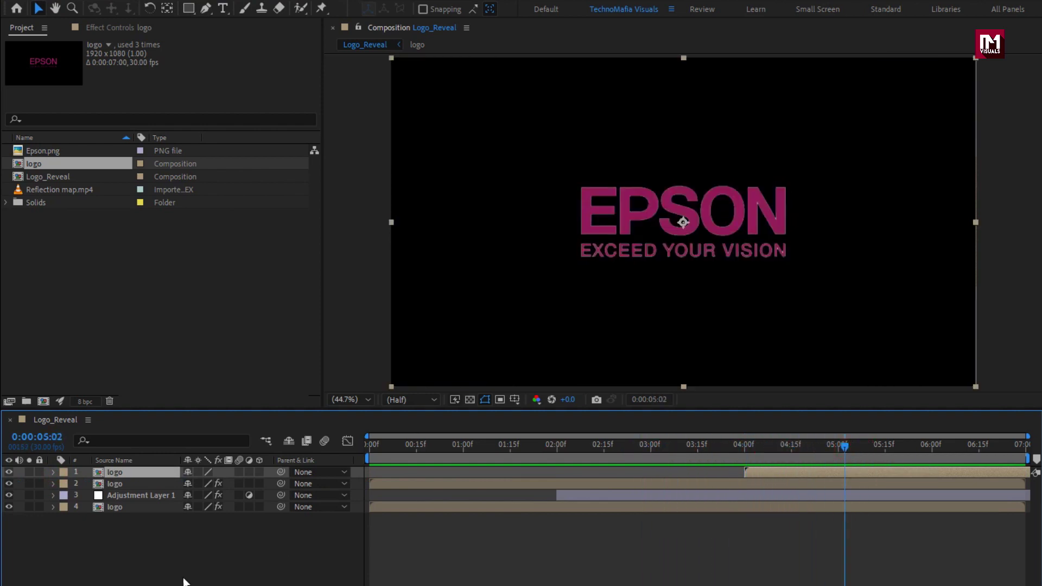
- Add a new null object to the Logo_Reveal composition
{"action": "left_click", "coordinate": [139, 565]}
{"action": "right_click", "coordinate": [140, 564]}
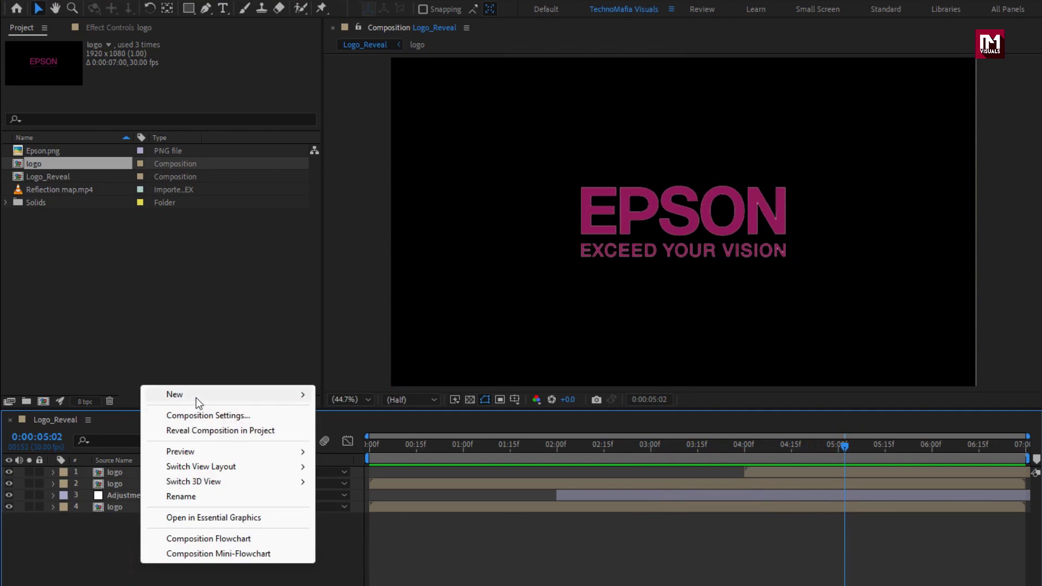
{"action": "mouse_move", "coordinate": [198, 403]}
{"action": "left_click", "coordinate": [398, 471]}
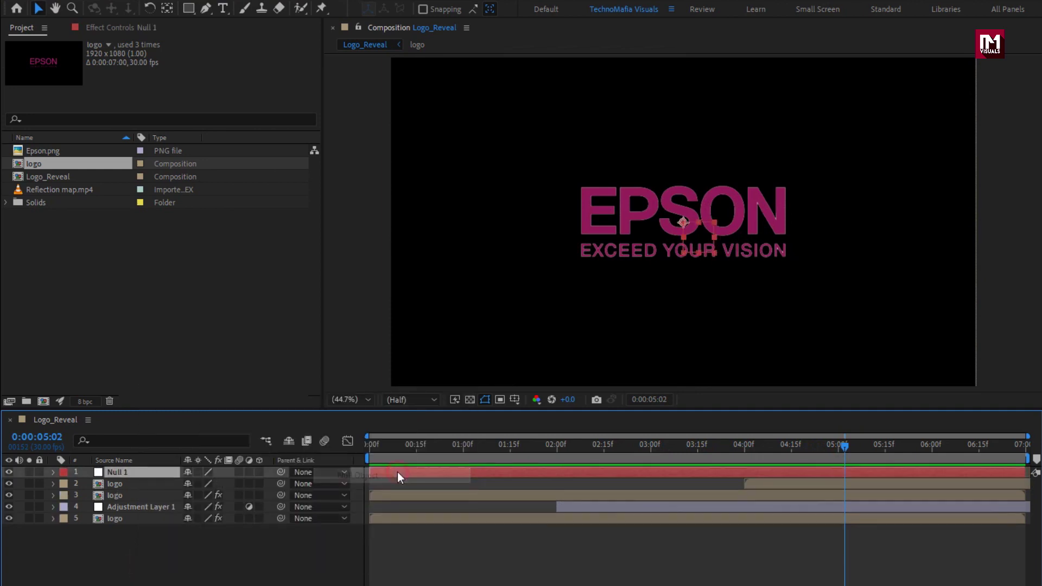
- Parent all three logo layers to Null 1, leaving out the adjustment layer
{"action": "left_click", "coordinate": [122, 495]}
{"action": "left_click", "coordinate": [119, 486], "text": "shift"}
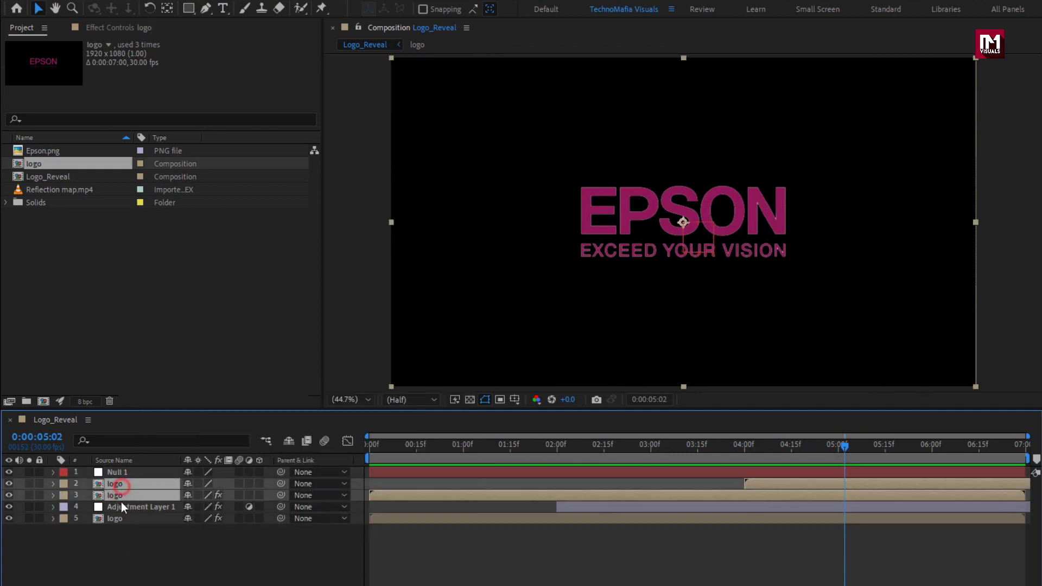
{"action": "left_click", "coordinate": [117, 519], "text": "ctrl"}
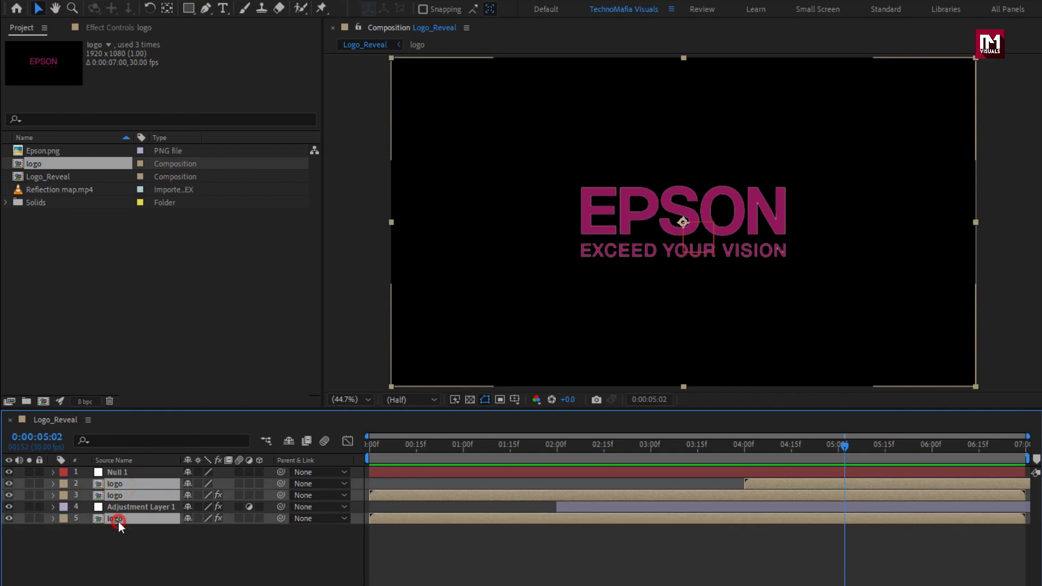
{"action": "left_click", "coordinate": [313, 520]}
{"action": "left_click", "coordinate": [363, 553]}
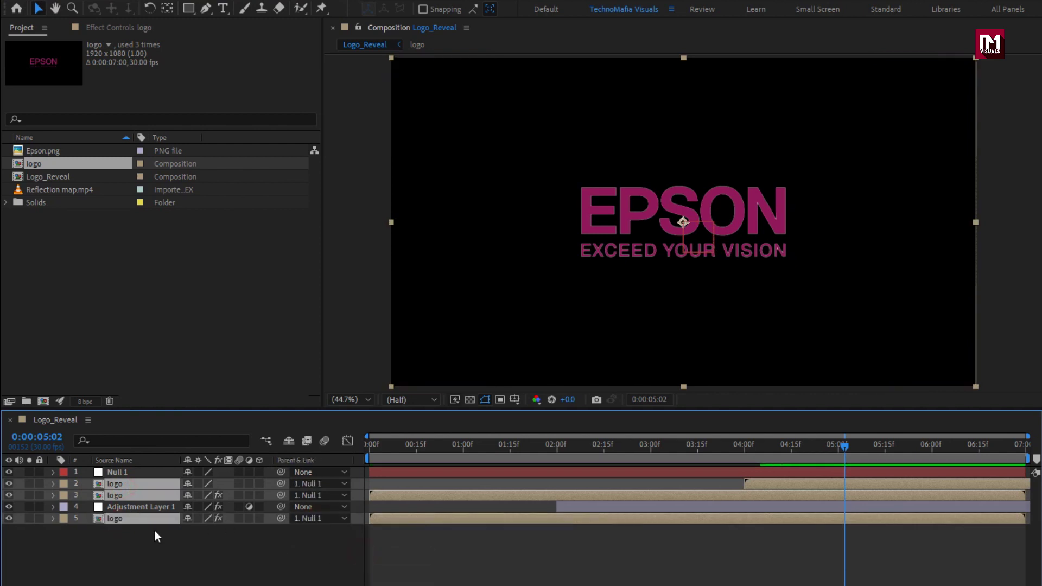
- Keyframe Null 1's Scale at 100% on 2 seconds and 190% on 3 seconds
{"action": "left_click", "coordinate": [112, 474]}
{"action": "key", "text": "s"}
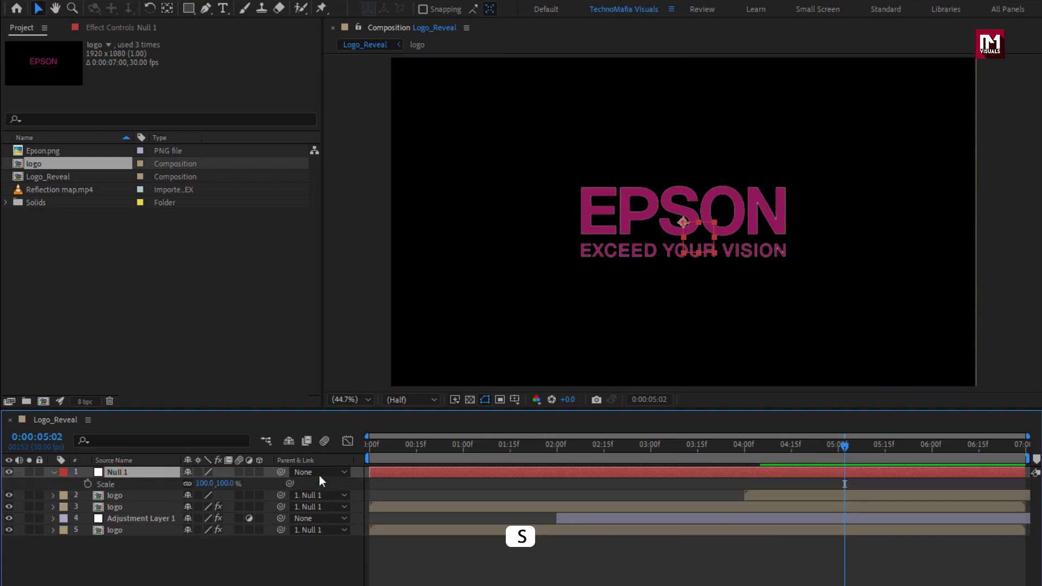
{"action": "left_click_drag", "start_coordinate": [525, 453], "coordinate": [556, 451]}
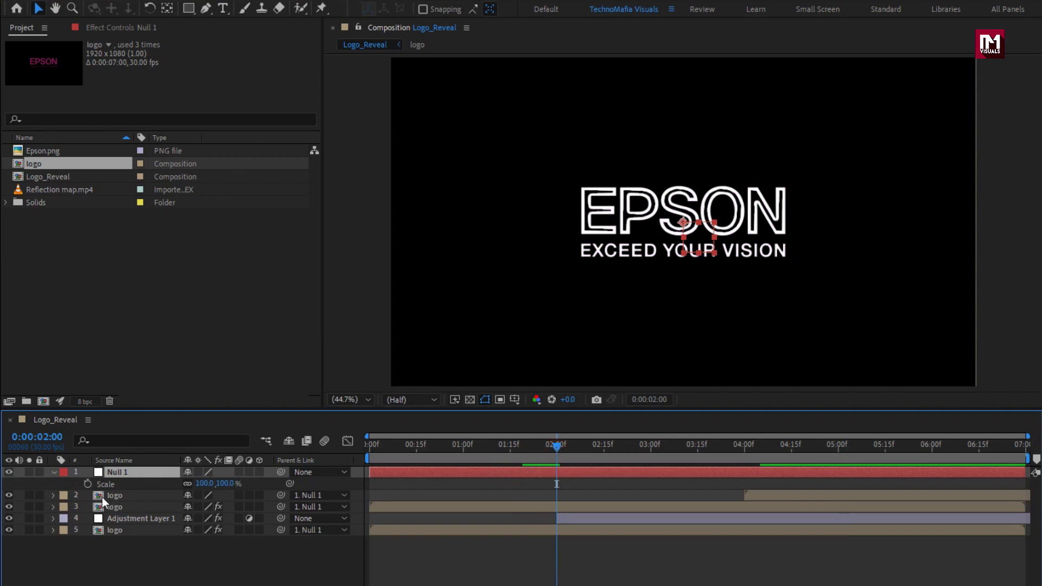
{"action": "left_click", "coordinate": [87, 484]}
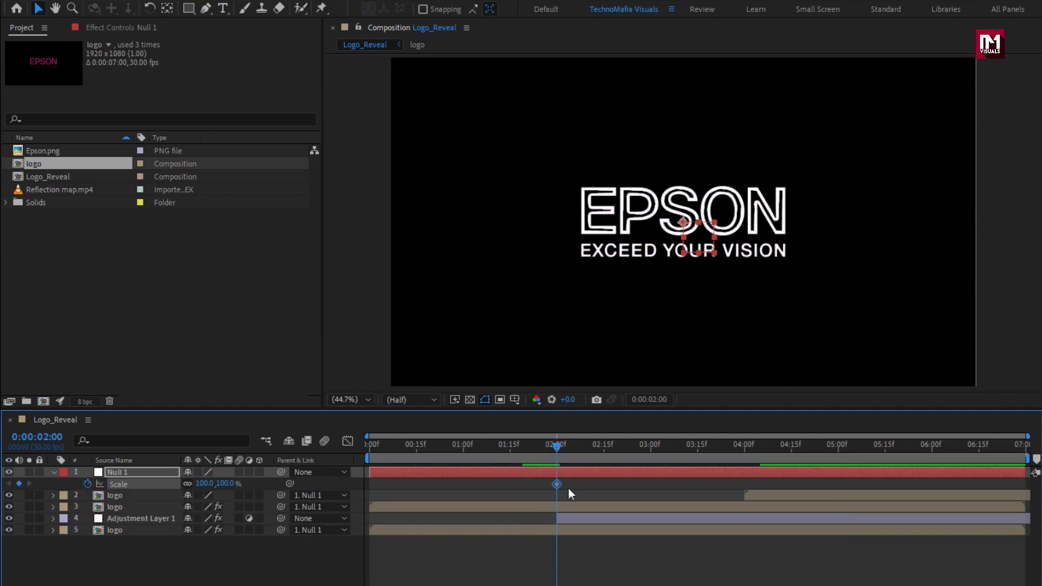
{"action": "left_click", "coordinate": [633, 451]}
{"action": "left_click_drag", "start_coordinate": [634, 451], "coordinate": [651, 451]}
{"action": "left_click_drag", "start_coordinate": [205, 483], "coordinate": [279, 485]}
{"action": "left_click", "coordinate": [223, 484]}
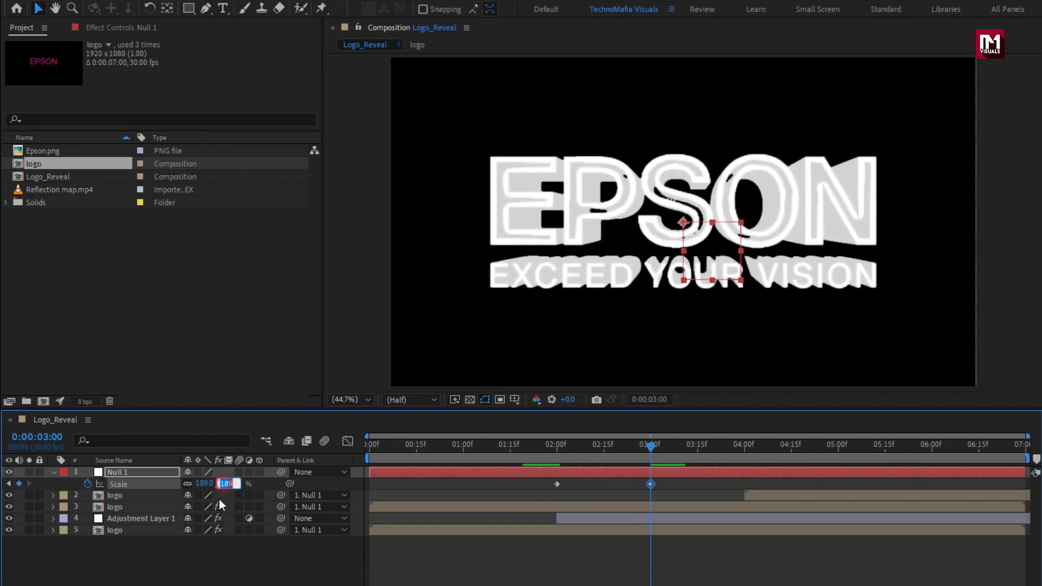
{"action": "type", "text": "190"}
{"action": "key", "text": "Return"}
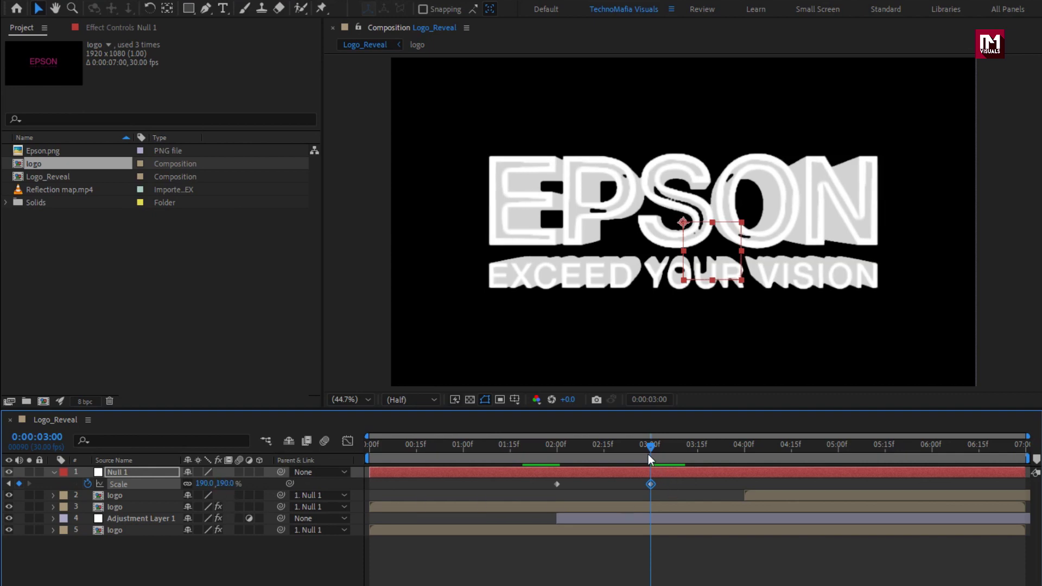
- Add Null 1 Scale keyframes holding 190% at 3 seconds 10 frames and returning to 100% at 4 seconds, and preview the scaling
{"action": "left_click_drag", "start_coordinate": [650, 453], "coordinate": [681, 452]}
{"action": "left_click", "coordinate": [14, 484]}
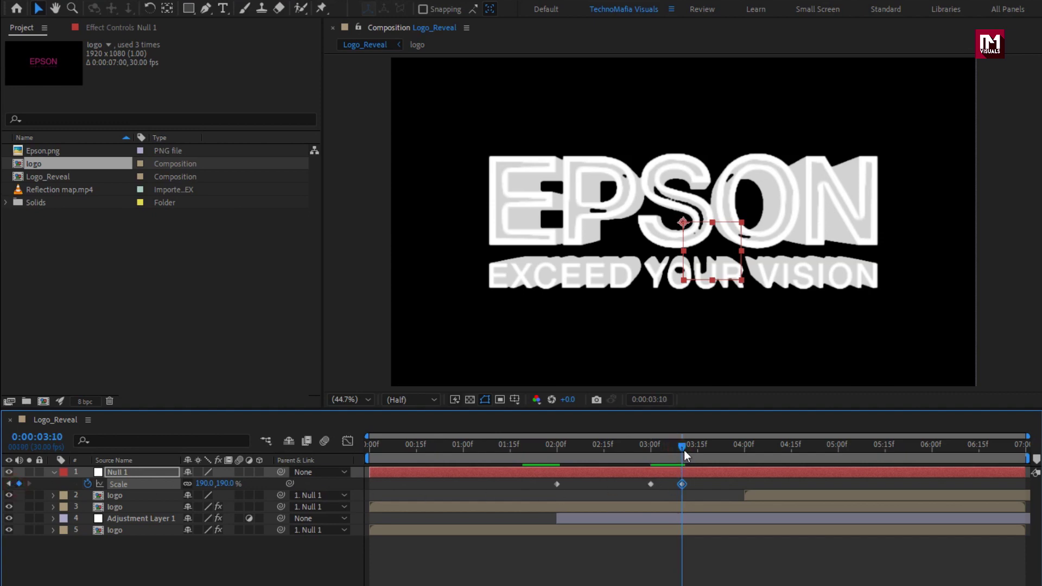
{"action": "left_click_drag", "start_coordinate": [683, 447], "coordinate": [747, 450]}
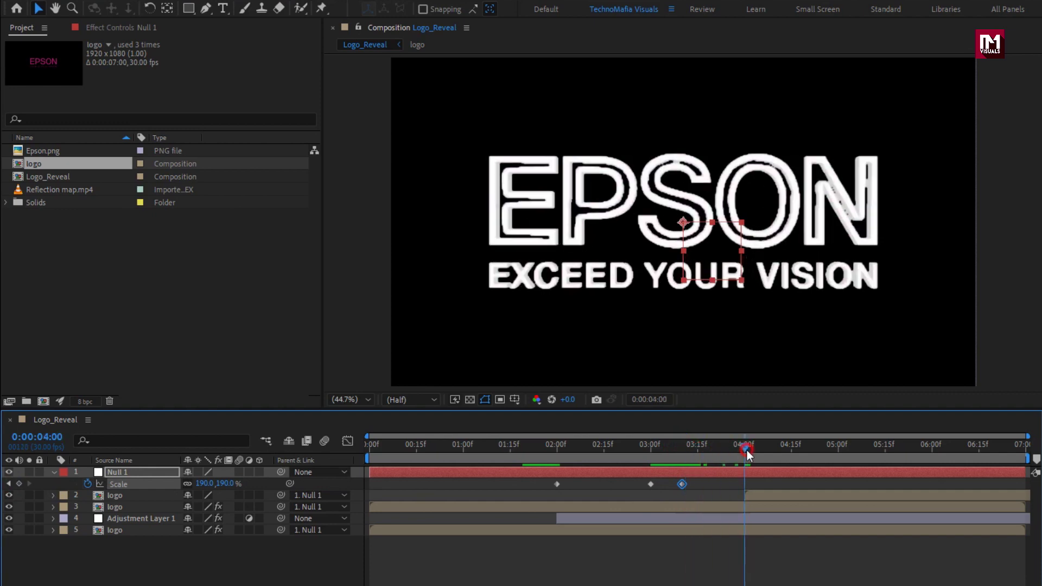
{"action": "left_click", "coordinate": [224, 483]}
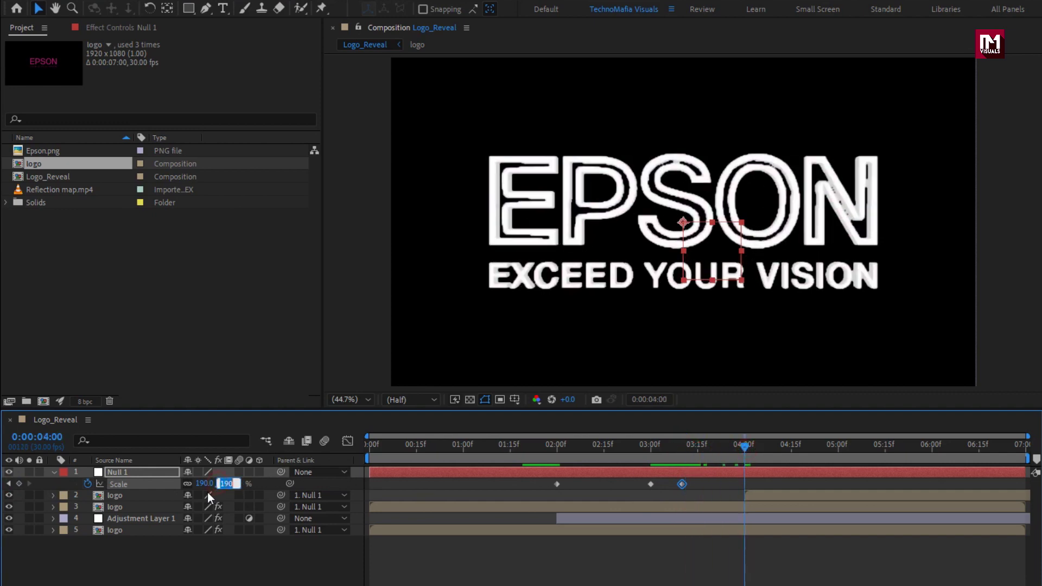
{"action": "type", "text": "100"}
{"action": "key", "text": "Return"}
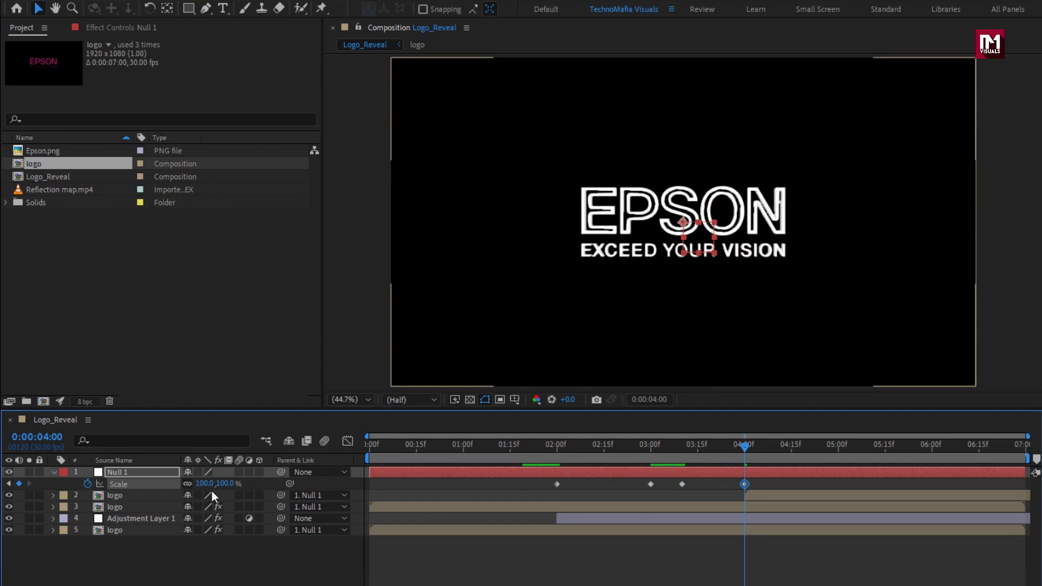
{"action": "left_click_drag", "start_coordinate": [399, 449], "coordinate": [782, 438]}
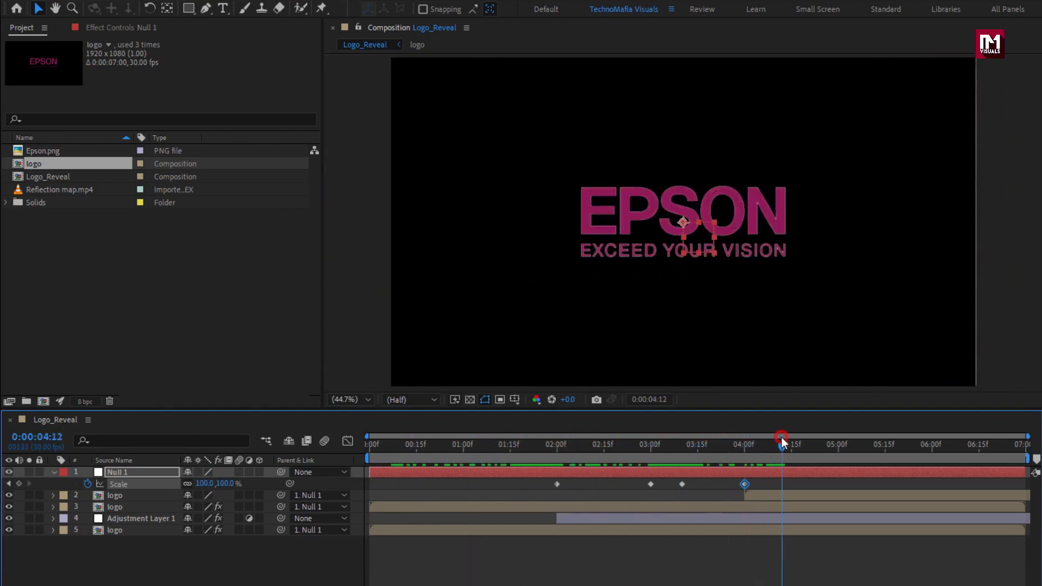
- Apply Easy Ease to all four Scale keyframes of Null 1
{"action": "left_click_drag", "start_coordinate": [768, 481], "coordinate": [547, 493]}
{"action": "right_click", "coordinate": [556, 483]}
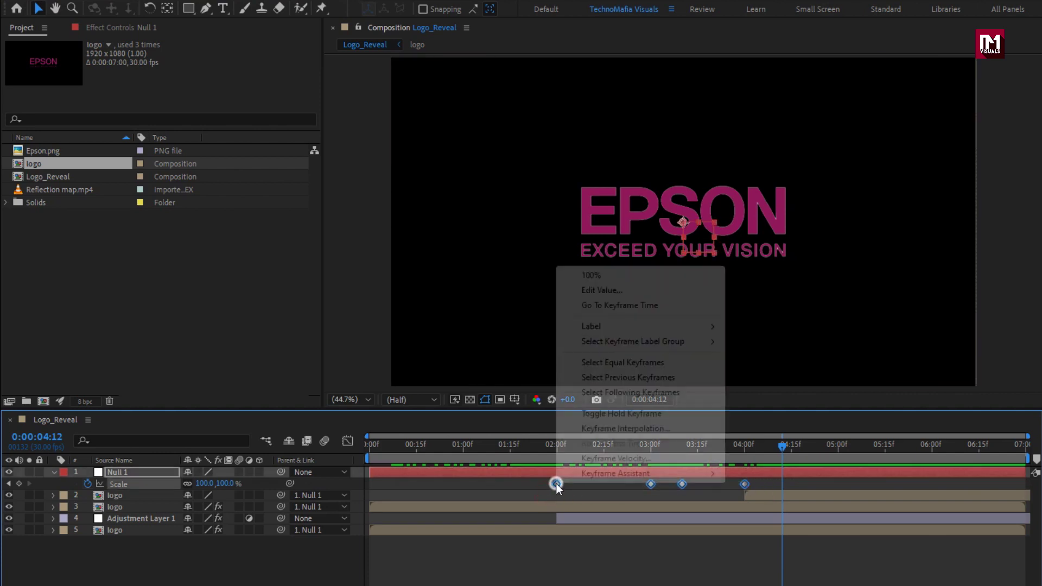
{"action": "mouse_move", "coordinate": [643, 473]}
{"action": "left_click", "coordinate": [770, 517]}
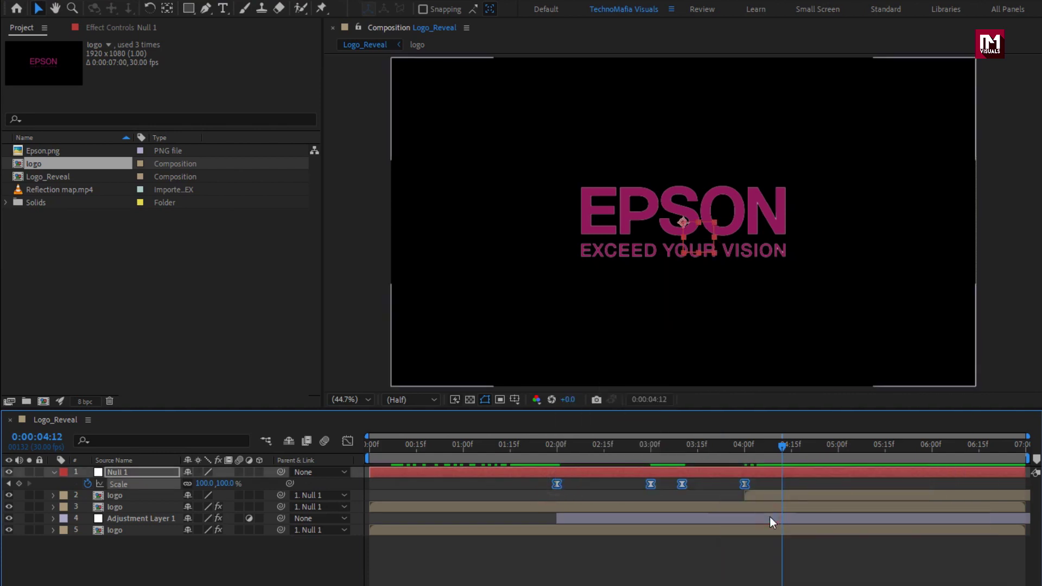
- Lengthen the incoming ease of the 3-second Scale keyframe in the speed graph, preview the motion, and collapse Null 1
{"action": "left_click", "coordinate": [352, 445]}
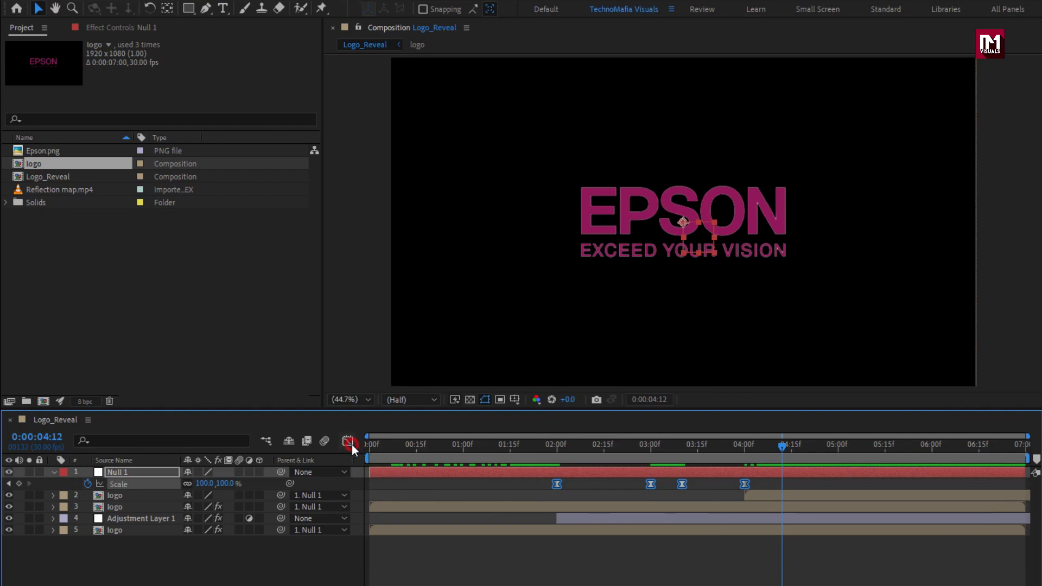
{"action": "left_click", "coordinate": [651, 538]}
{"action": "left_click_drag", "start_coordinate": [634, 537], "coordinate": [607, 539]}
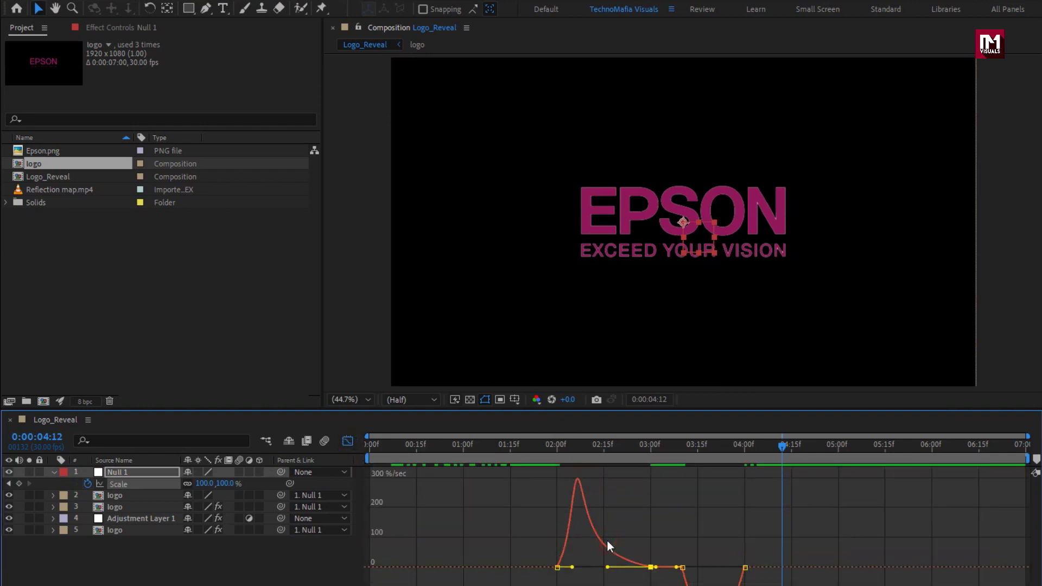
{"action": "left_click", "coordinate": [349, 441]}
{"action": "left_click_drag", "start_coordinate": [367, 446], "coordinate": [809, 451]}
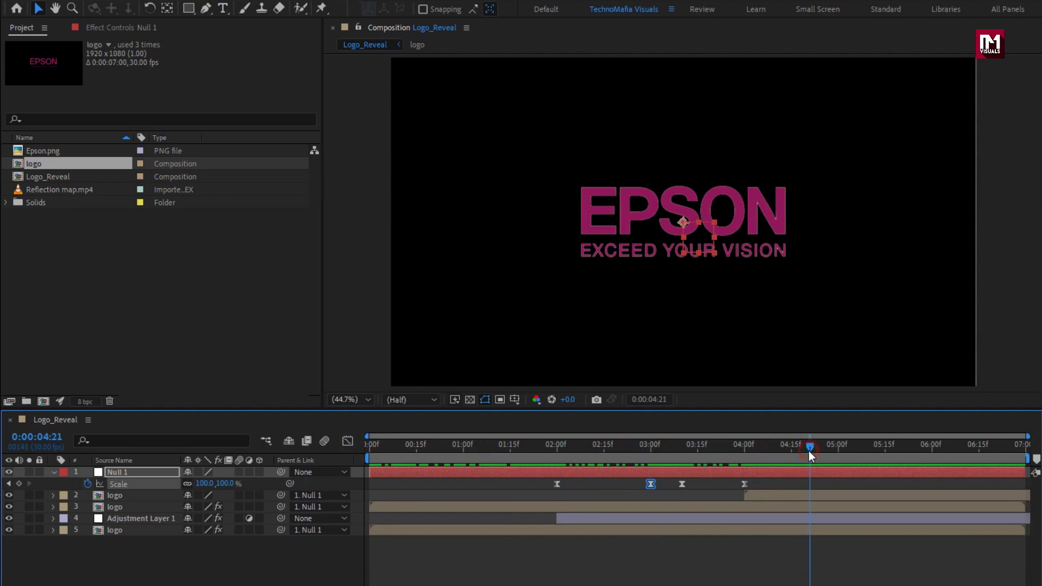
{"action": "left_click", "coordinate": [54, 473]}
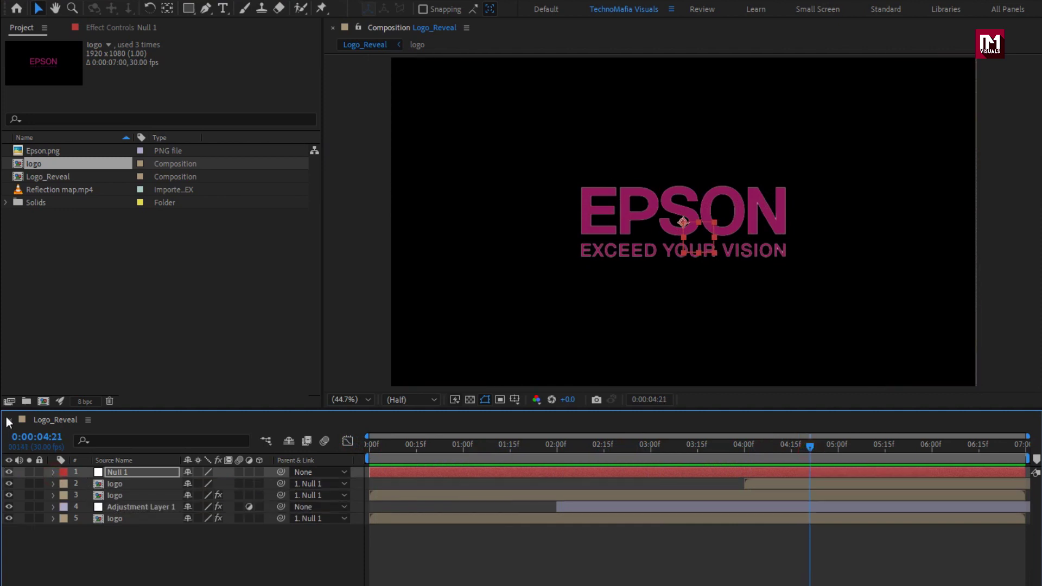
- Create a 1920 x 1080, 7-second composition named Glossy_logo and add the logo composition to it
{"action": "left_click", "coordinate": [43, 402]}
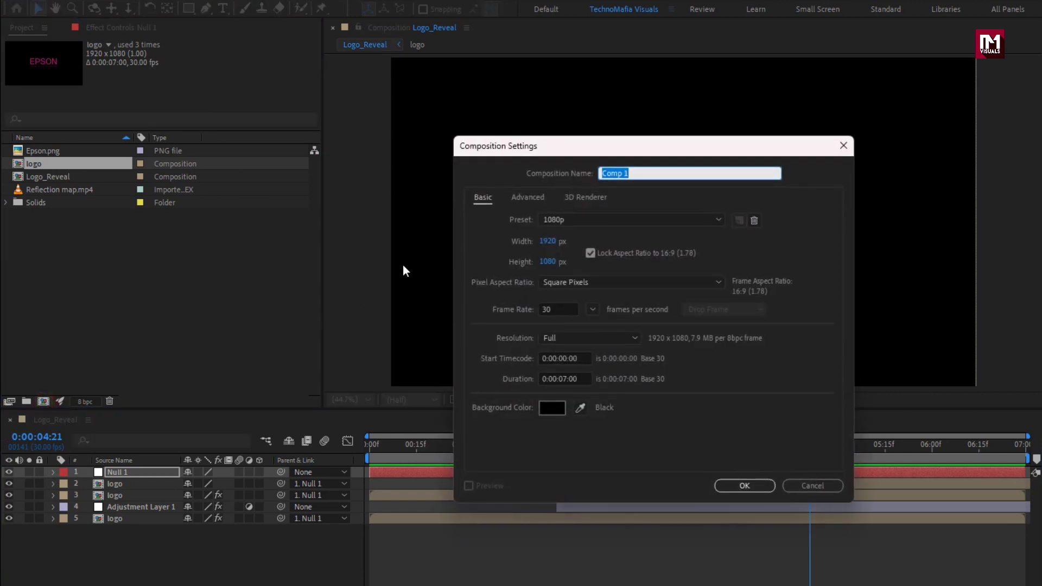
{"action": "left_click_drag", "start_coordinate": [504, 152], "coordinate": [396, 135]}
{"action": "type", "text": "Glossy_logo"}
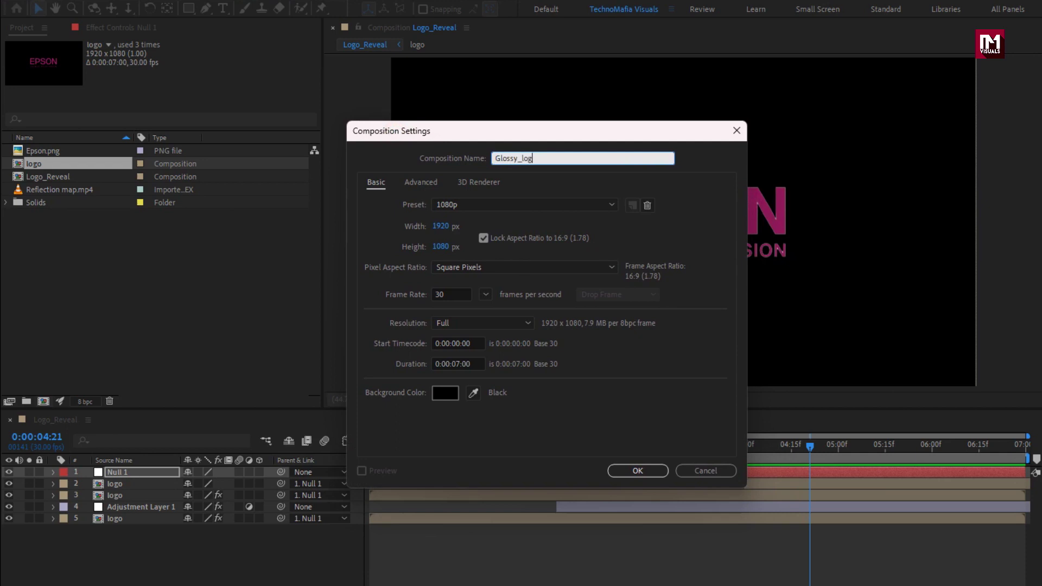
{"action": "left_click", "coordinate": [623, 466]}
{"action": "left_click_drag", "start_coordinate": [33, 176], "coordinate": [93, 524]}
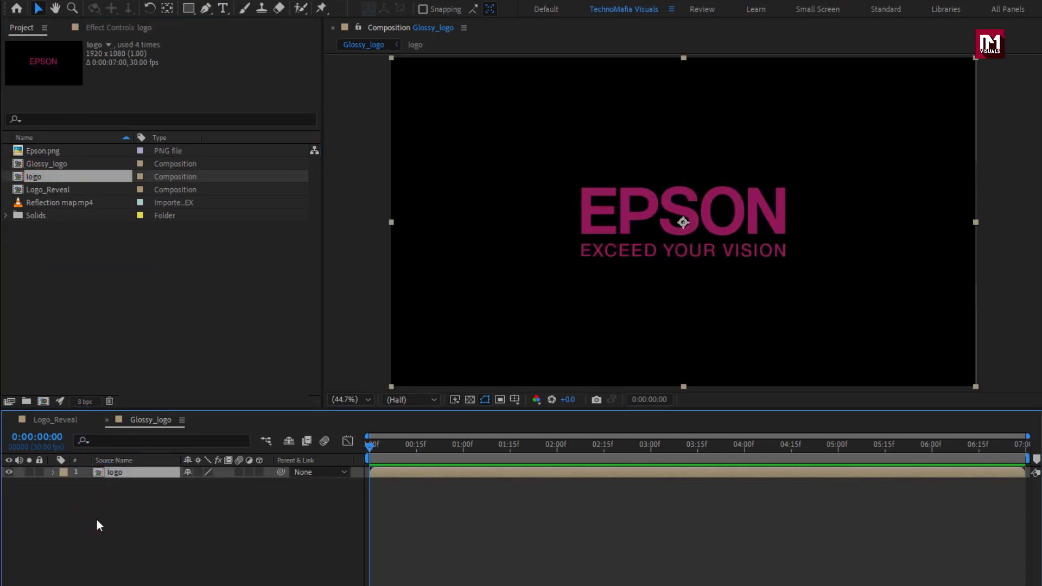
- Apply the Tint effect to the logo layer and map white to a light gray
{"action": "left_click", "coordinate": [869, 45]}
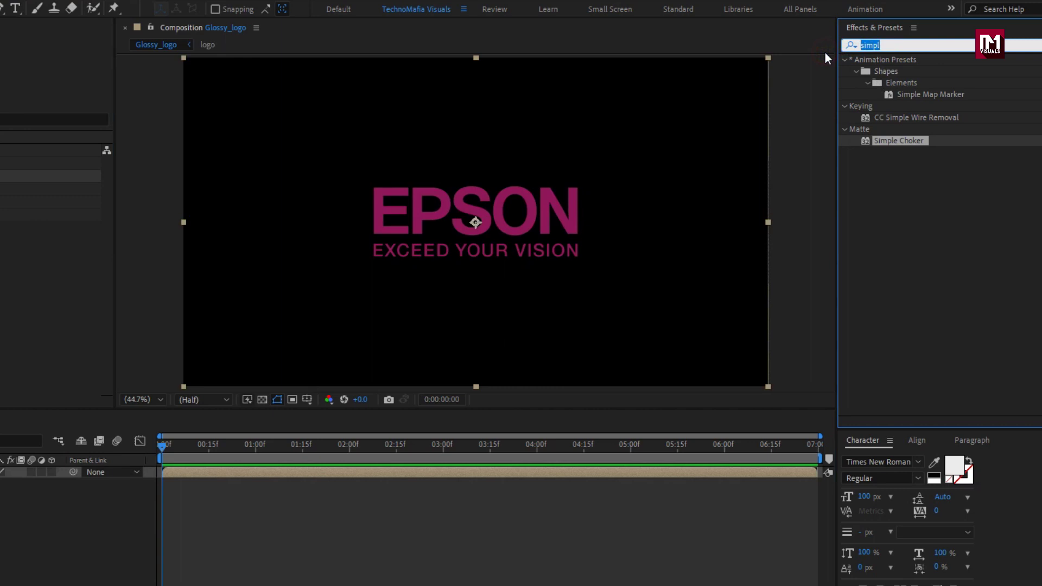
{"action": "type", "text": "tint"}
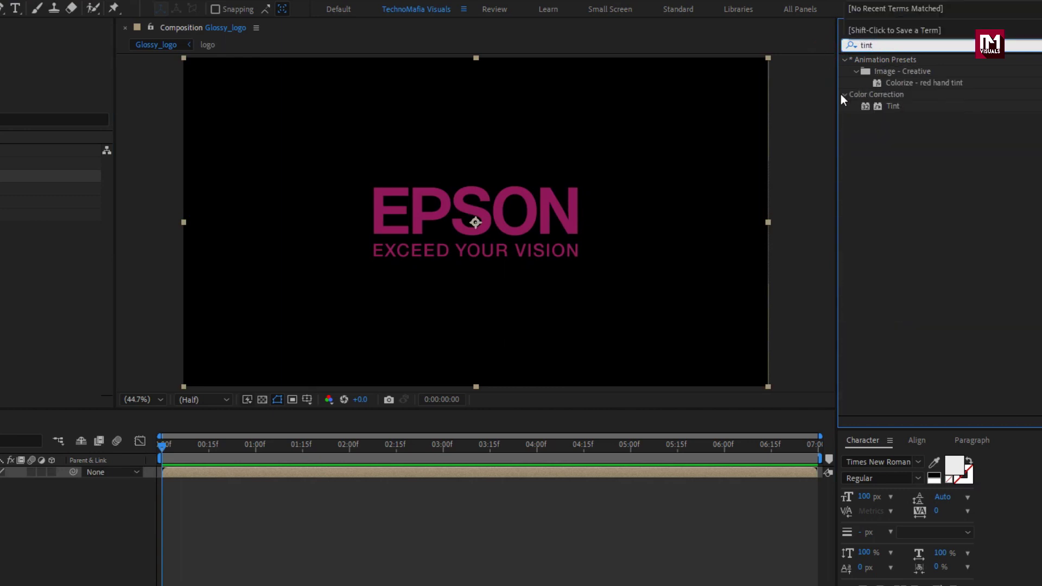
{"action": "left_click_drag", "start_coordinate": [892, 106], "coordinate": [544, 218]}
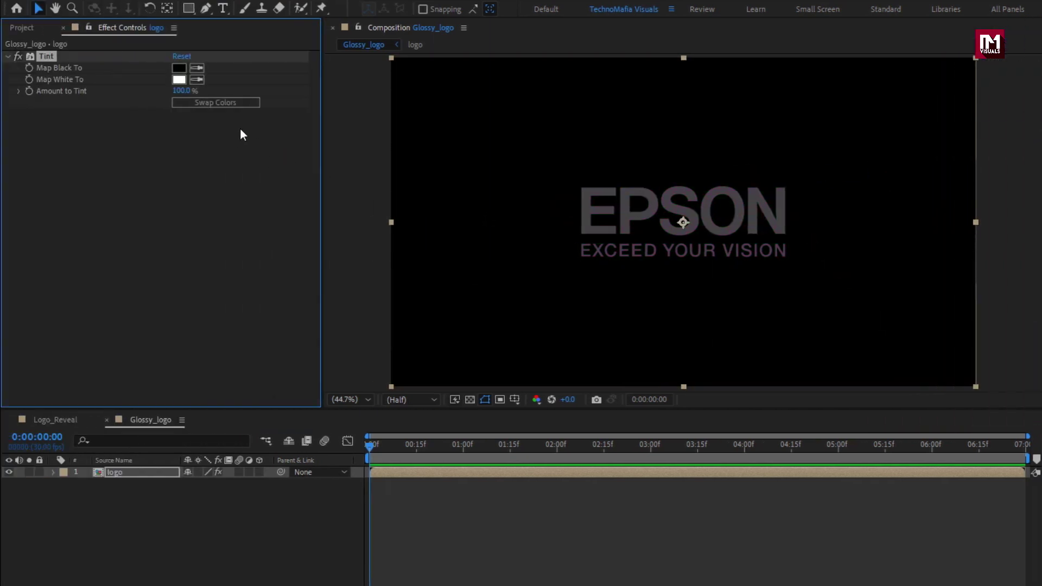
{"action": "left_click", "coordinate": [179, 80]}
{"action": "left_click_drag", "start_coordinate": [358, 236], "coordinate": [358, 293]}
{"action": "left_click", "coordinate": [642, 233]}
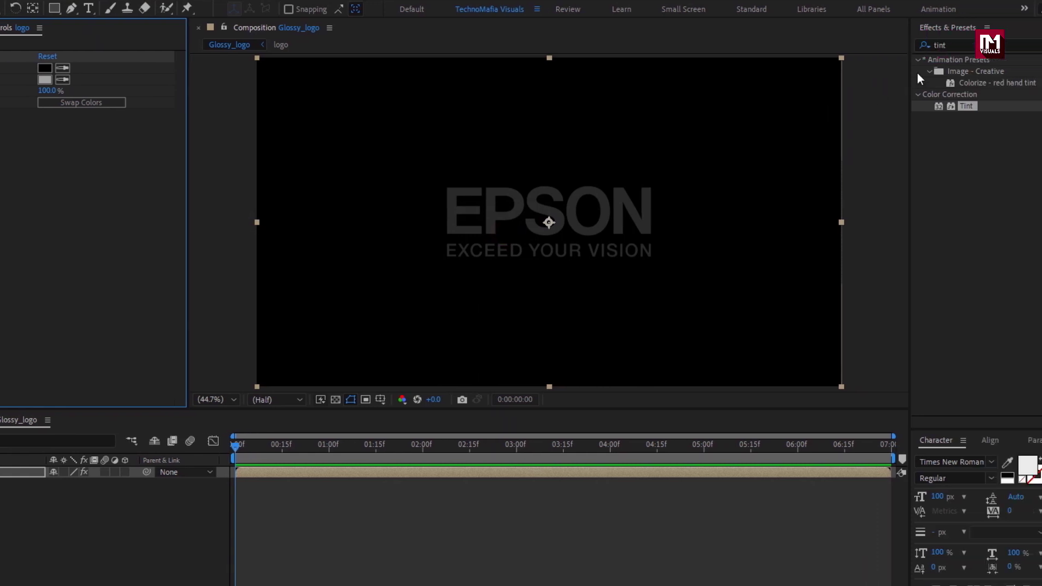
- Apply Find Edges to the logo layer with Blend With Original at 80%
{"action": "left_click", "coordinate": [826, 45]}
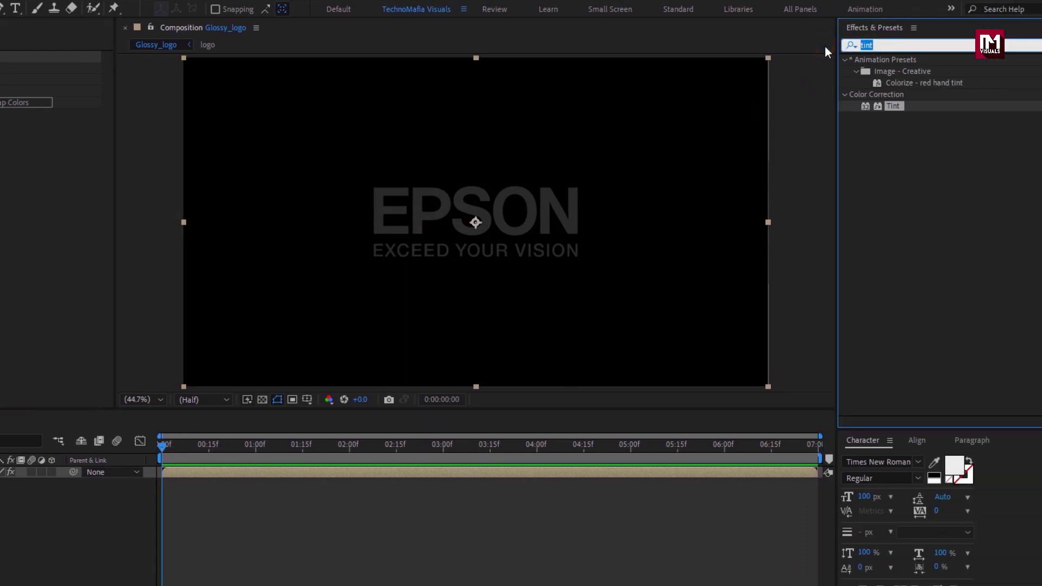
{"action": "type", "text": "find"}
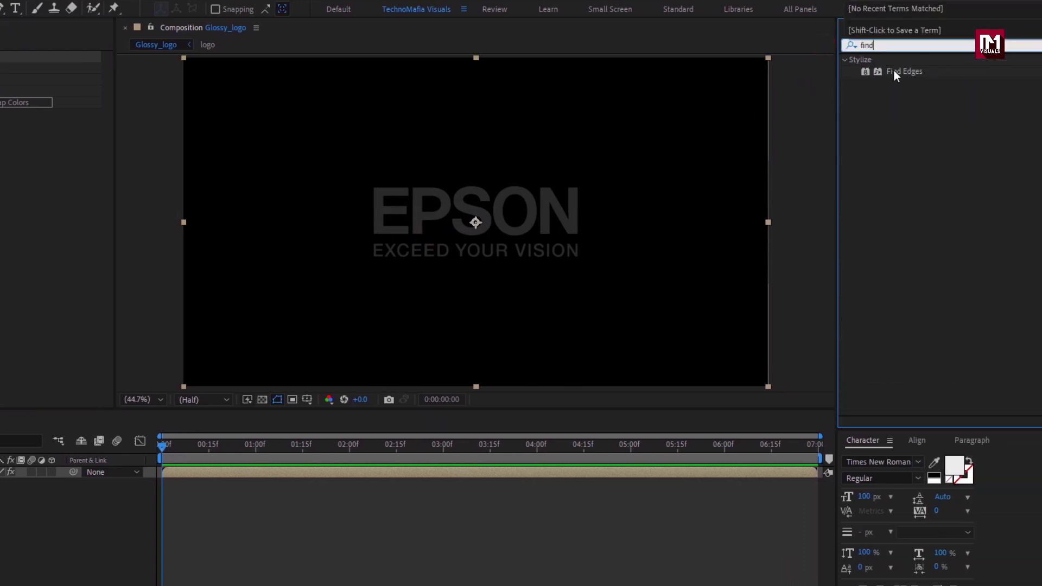
{"action": "left_click_drag", "start_coordinate": [901, 74], "coordinate": [490, 203]}
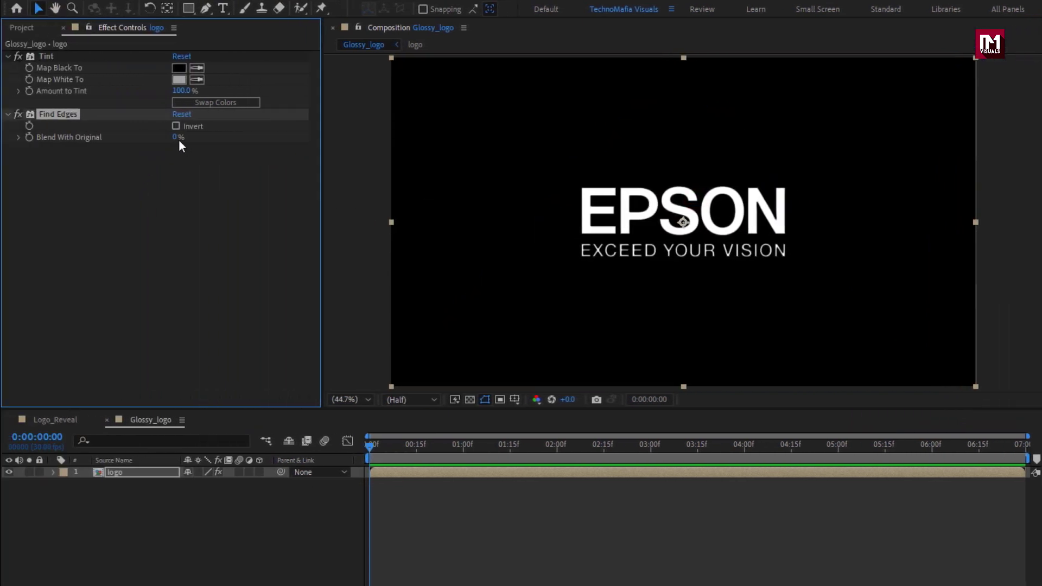
{"action": "type", "text": "80"}
{"action": "key", "text": "Return"}
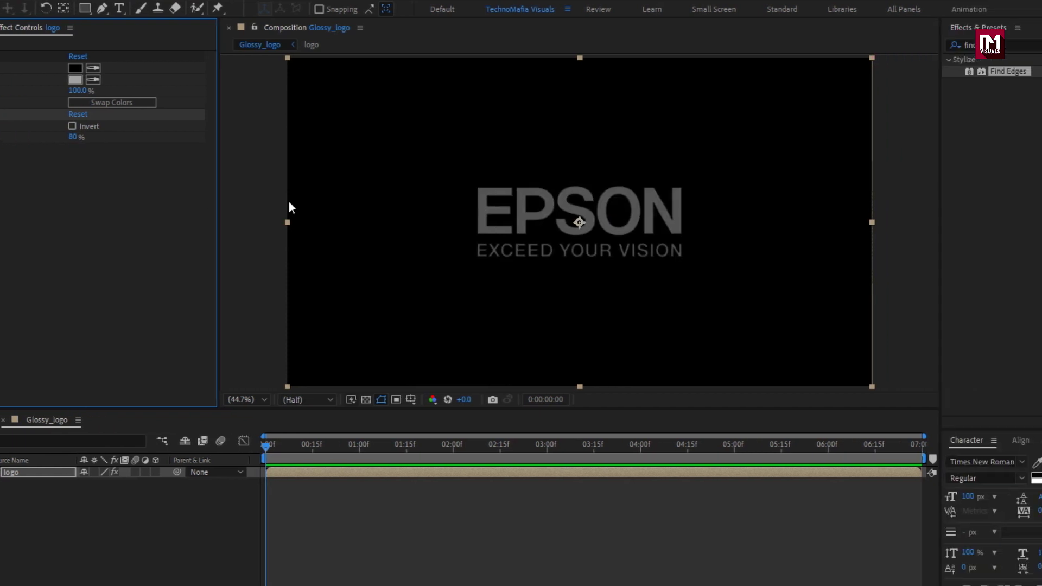
- Apply Fast Box Blur to the logo layer with Blur Radius 1 and Iterations 1
{"action": "left_click", "coordinate": [855, 45]}
{"action": "type", "text": "fast b"}
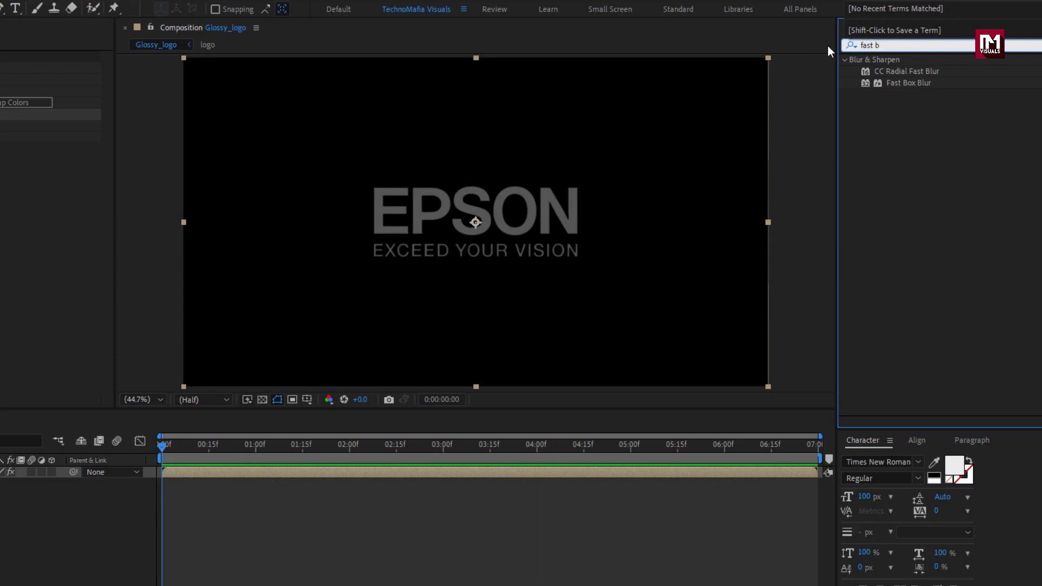
{"action": "left_click", "coordinate": [905, 84]}
{"action": "left_click_drag", "start_coordinate": [907, 83], "coordinate": [500, 226]}
{"action": "left_click", "coordinate": [74, 161]}
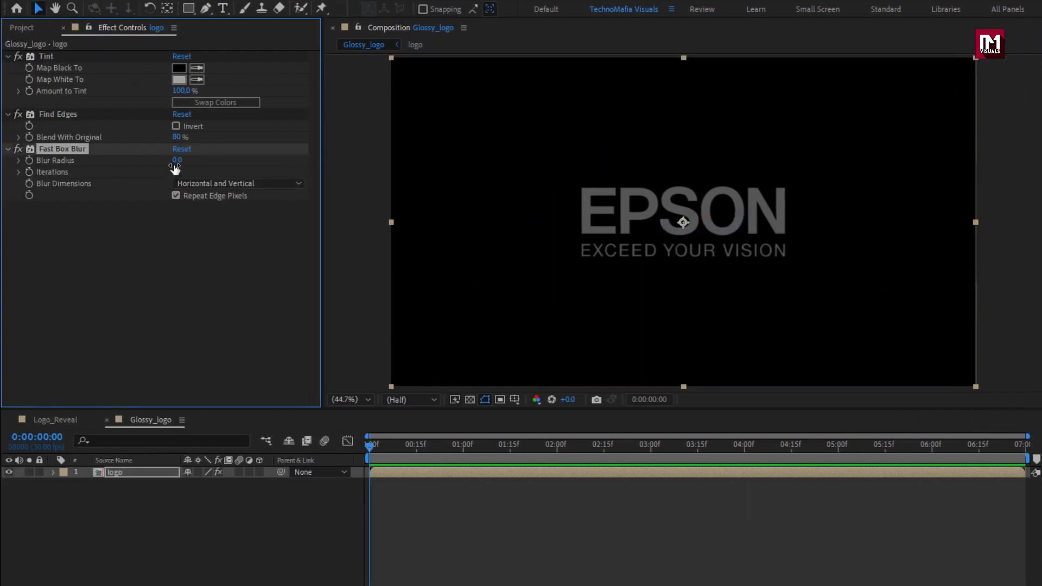
{"action": "left_click", "coordinate": [172, 172]}
{"action": "type", "text": "1"}
- Pre-compose the logo layer as Logo_map, moving all attributes into the new composition
{"action": "left_click", "coordinate": [132, 472]}
{"action": "right_click", "coordinate": [132, 473]}
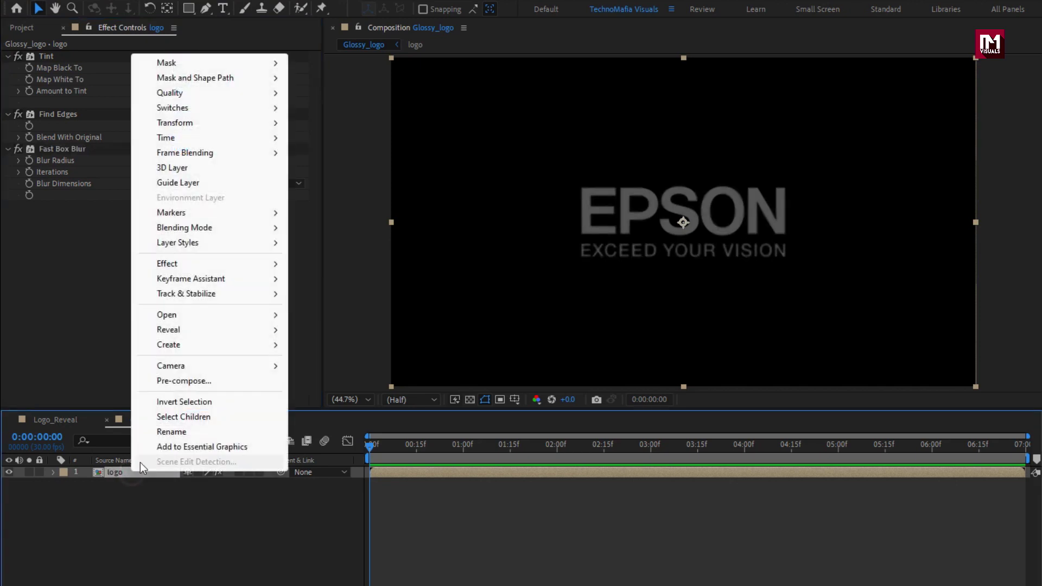
{"action": "left_click", "coordinate": [163, 381]}
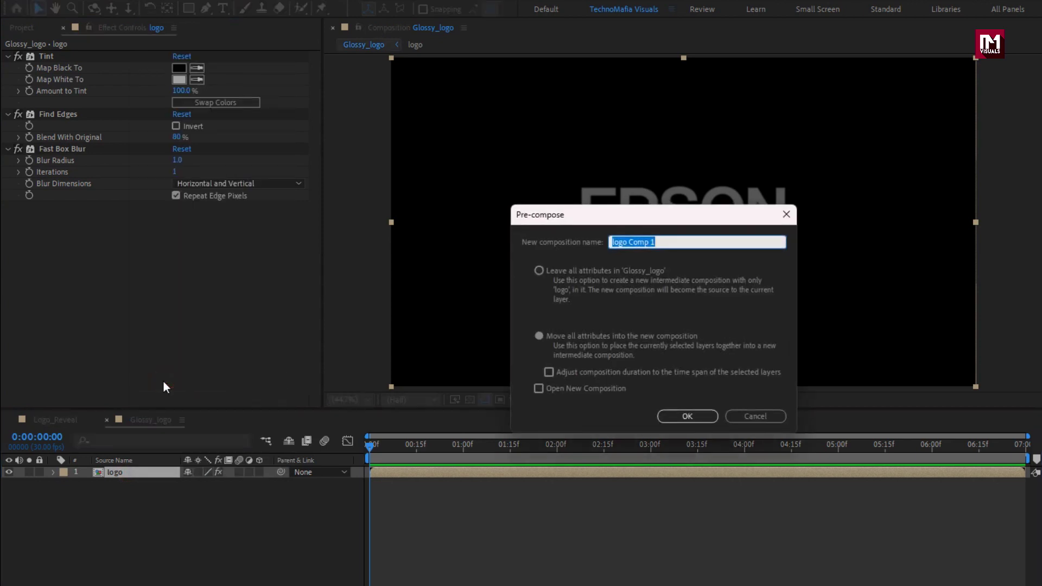
{"action": "type", "text": "Logo_map"}
{"action": "left_click", "coordinate": [666, 421]}
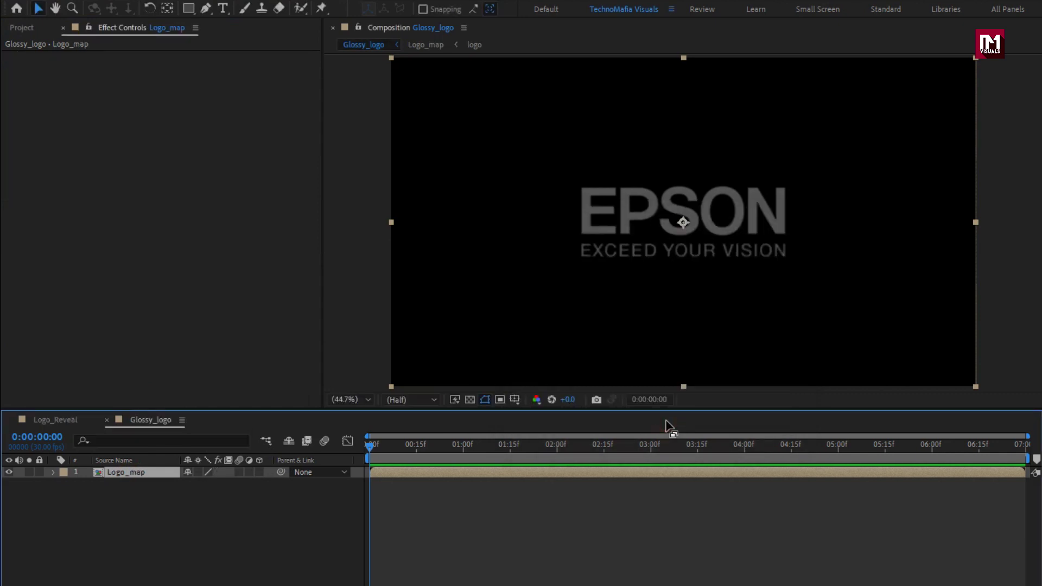
- Place Reflection map.mp4 above Logo_map in Glossy_logo, preview it up to 3 seconds, and set its Scale to 50%
{"action": "left_click", "coordinate": [21, 28]}
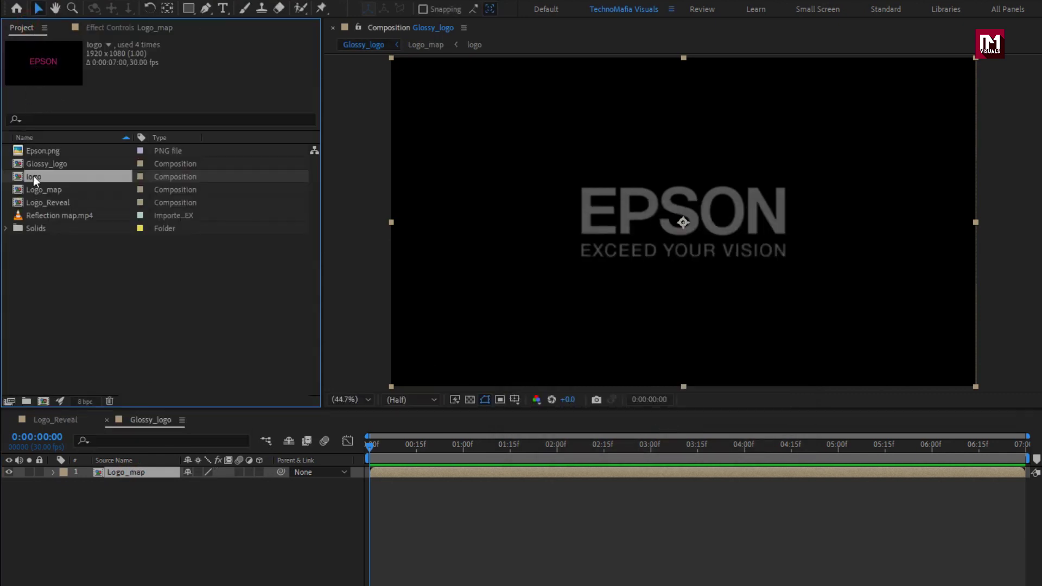
{"action": "left_click", "coordinate": [46, 216]}
{"action": "left_click_drag", "start_coordinate": [57, 217], "coordinate": [131, 470]}
{"action": "left_click_drag", "start_coordinate": [402, 455], "coordinate": [651, 455]}
{"action": "key", "text": "s"}
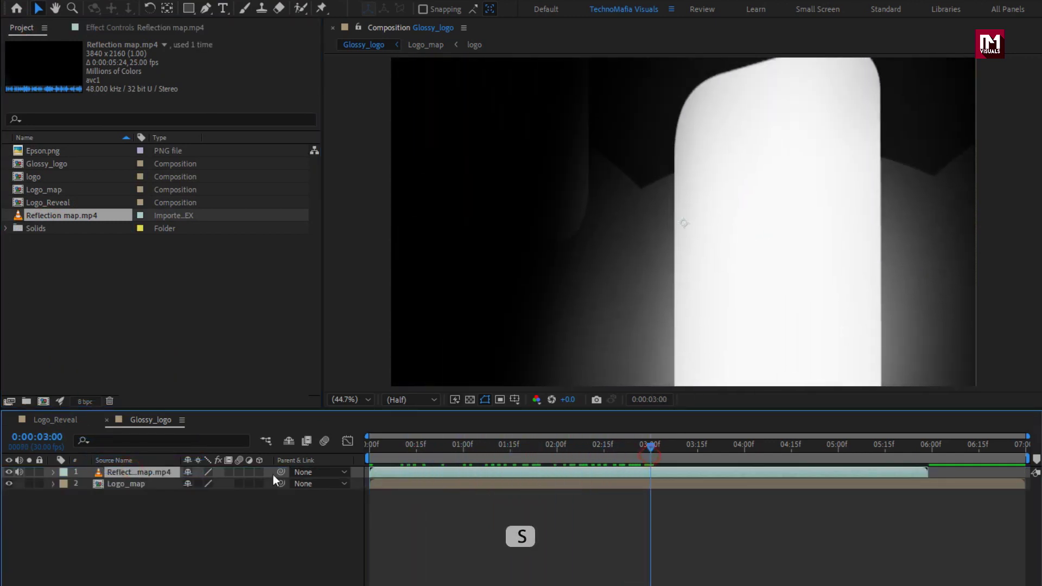
{"action": "left_click", "coordinate": [227, 483]}
{"action": "type", "text": "50"}
{"action": "key", "text": "Return"}
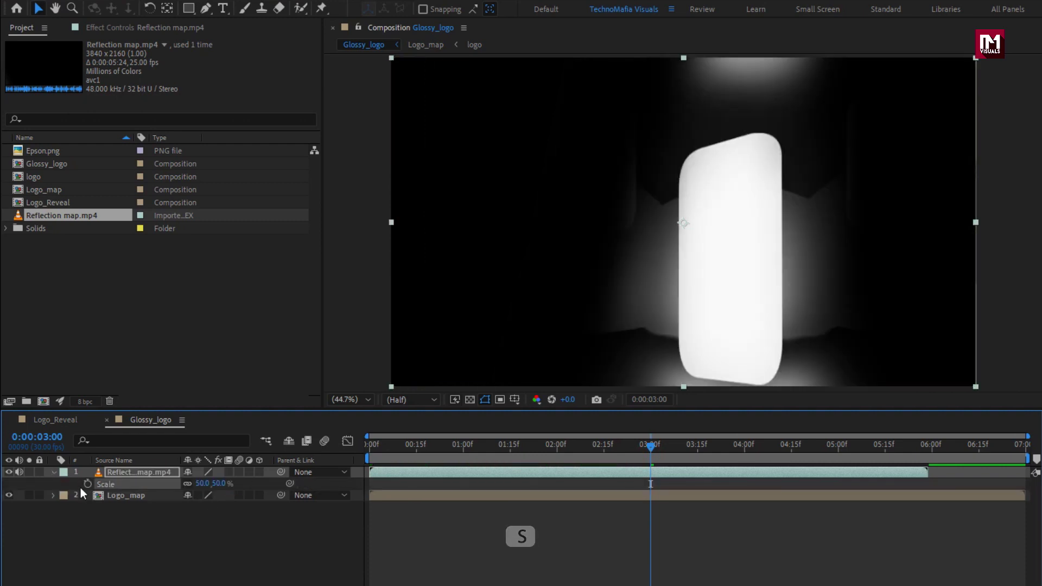
- Add the logo composition to Glossy_logo as the layer above Reflection map.mp4
{"action": "left_click", "coordinate": [53, 472]}
{"action": "left_click", "coordinate": [105, 495]}
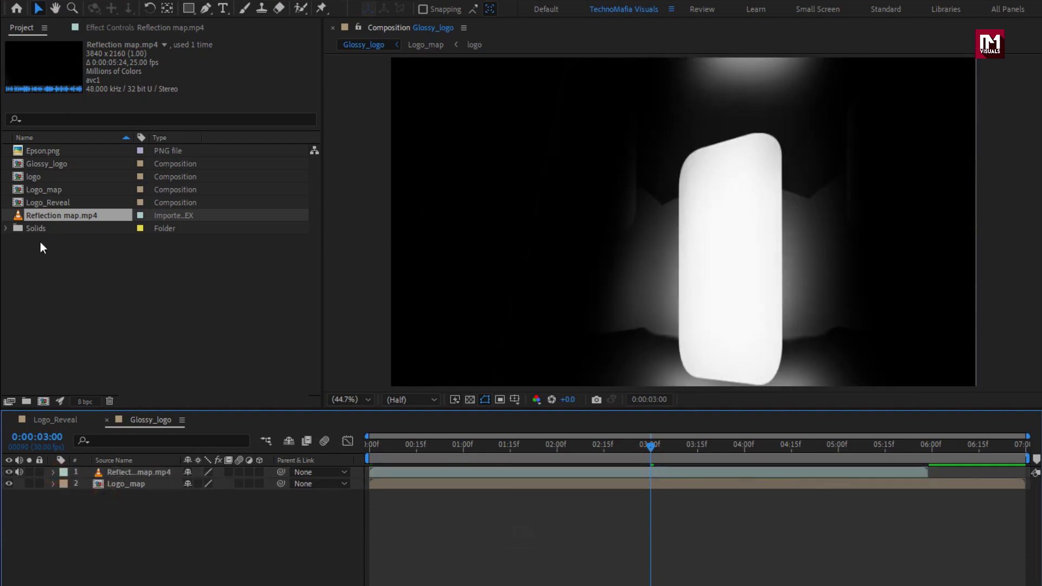
{"action": "left_click_drag", "start_coordinate": [32, 181], "coordinate": [129, 473]}
- Set the logo layer as the track matte of Reflection map.mp4 and hide the Logo_map layer
{"action": "left_click", "coordinate": [126, 484]}
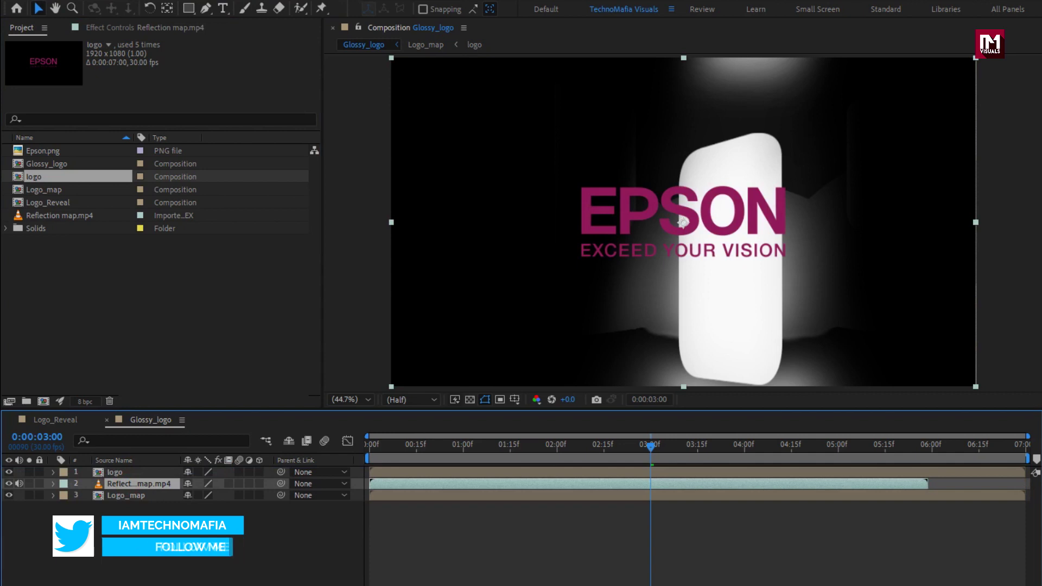
{"action": "key", "text": "F4"}
{"action": "left_click", "coordinate": [270, 486]}
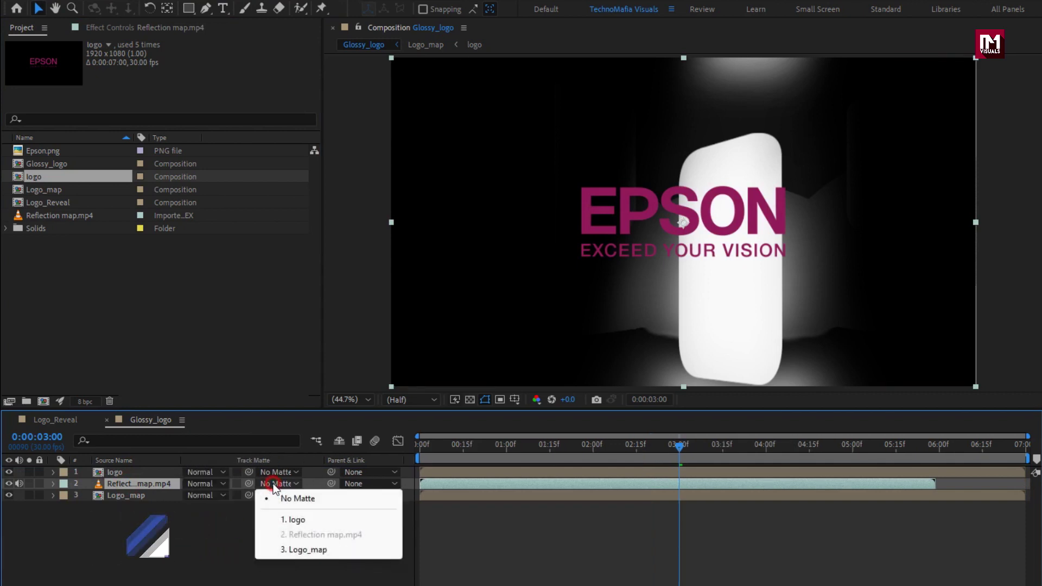
{"action": "left_click", "coordinate": [334, 521]}
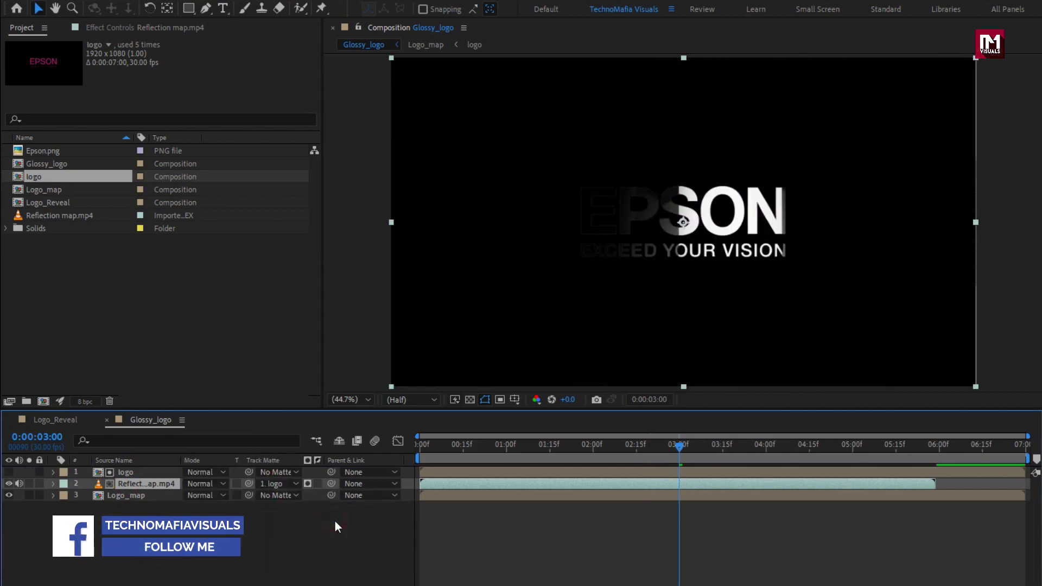
{"action": "left_click", "coordinate": [125, 499]}
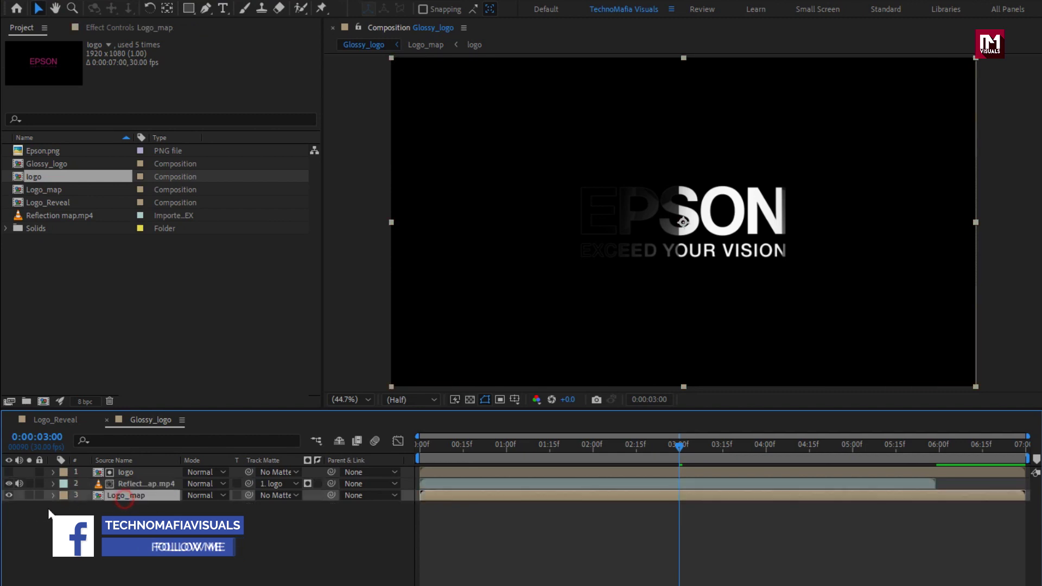
{"action": "left_click", "coordinate": [9, 496]}
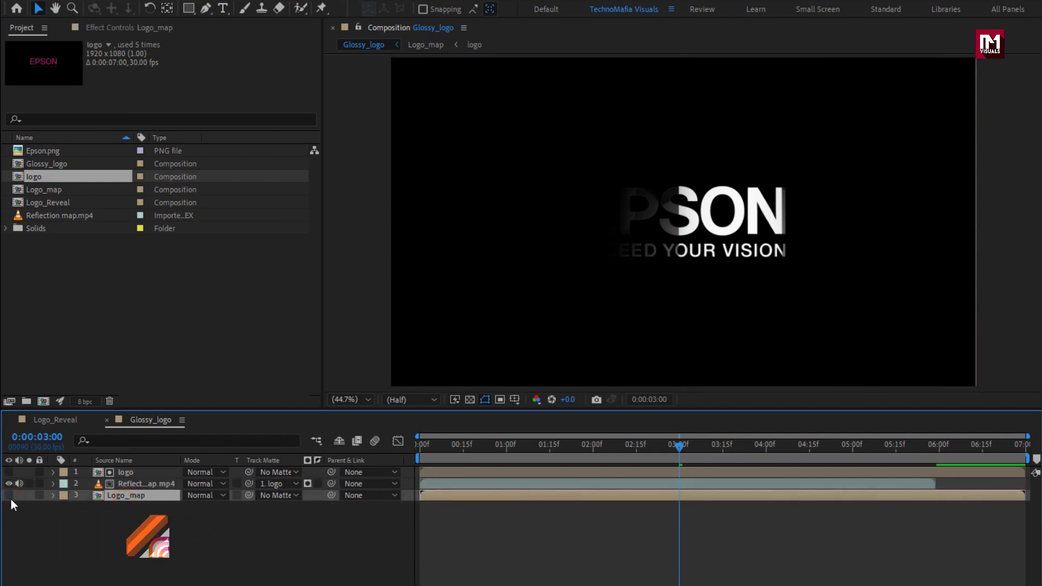
- Apply the CC Glass effect to the Reflection map.mp4 layer
{"action": "left_click", "coordinate": [126, 486]}
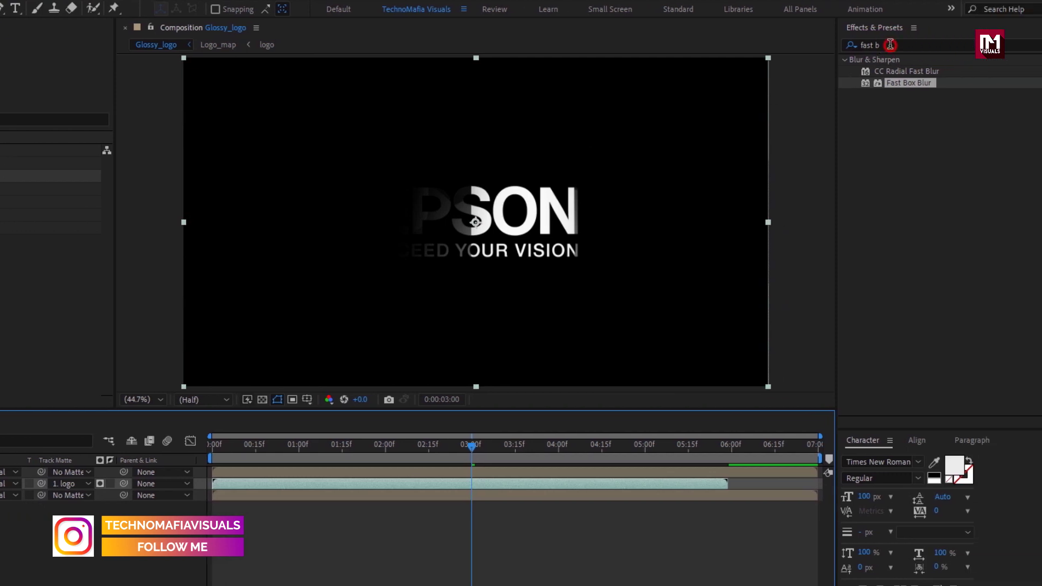
{"action": "left_click", "coordinate": [890, 45]}
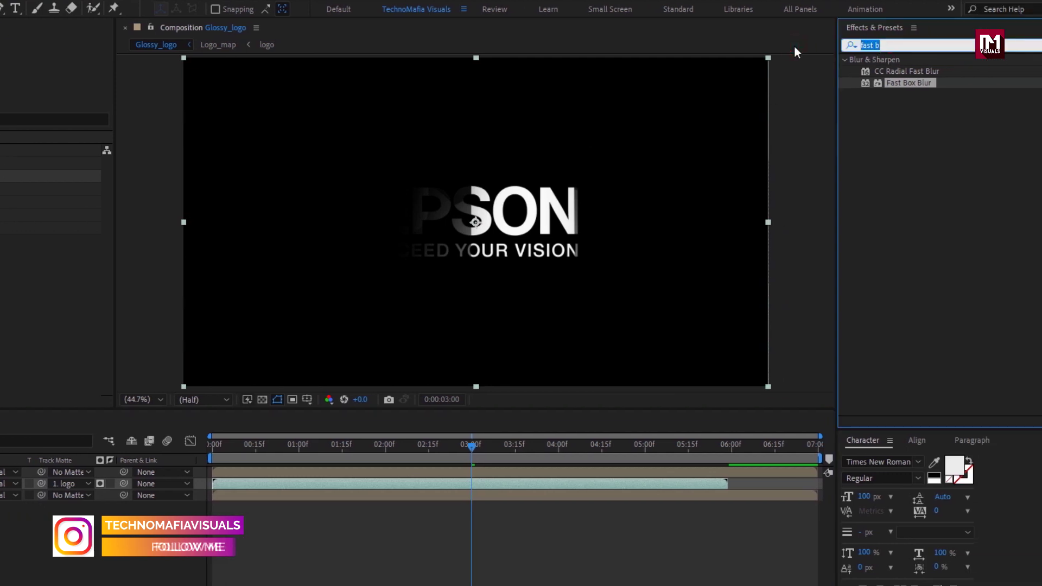
{"action": "type", "text": "cc gl"}
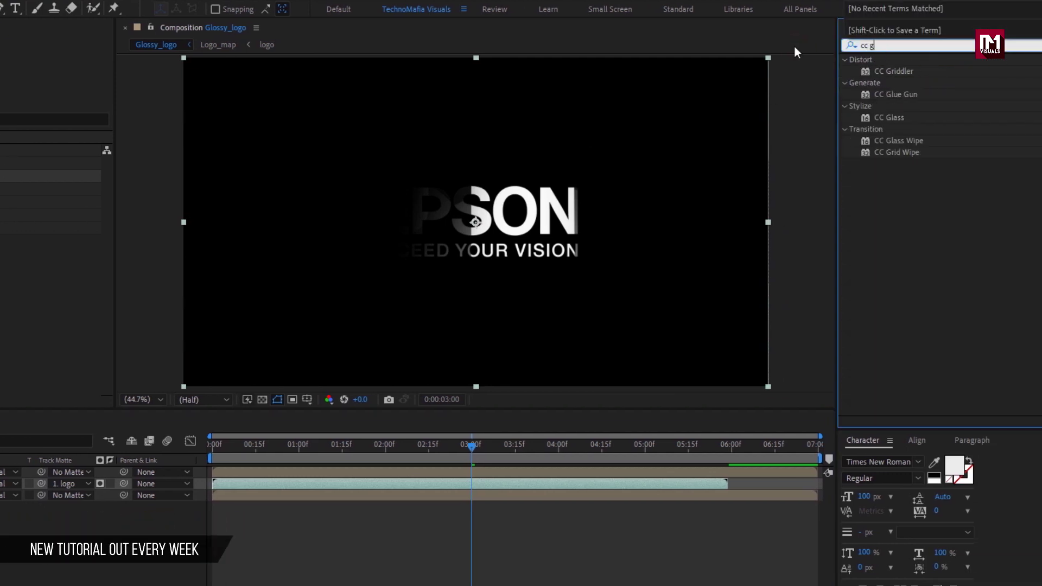
{"action": "left_click", "coordinate": [891, 96]}
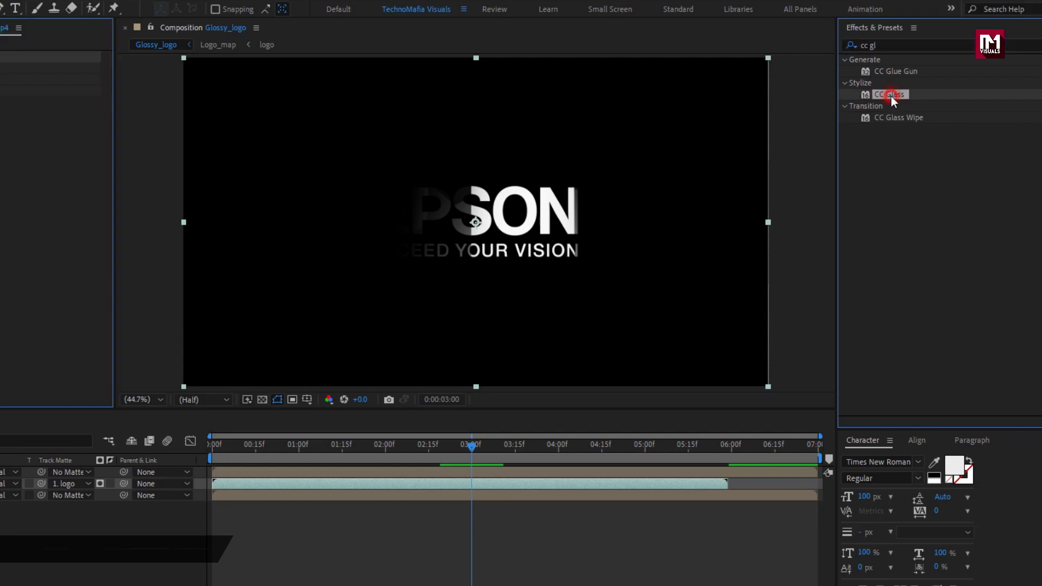
{"action": "double_click", "coordinate": [891, 96]}
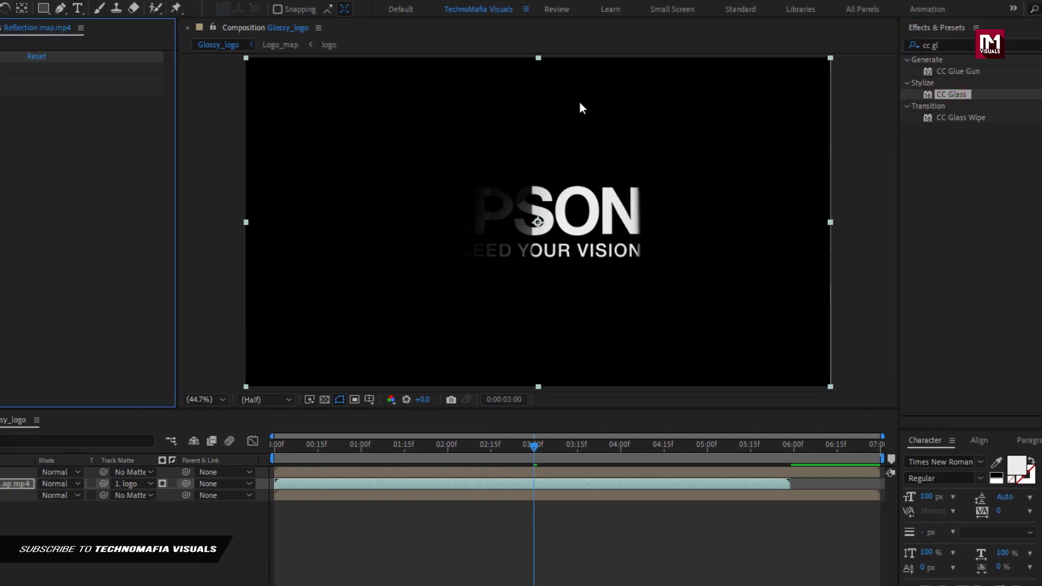
- Set the CC Glass surface to Bump Map Logo_map, Softness 65, Height 100 and Displacement -145
{"action": "left_click", "coordinate": [19, 68]}
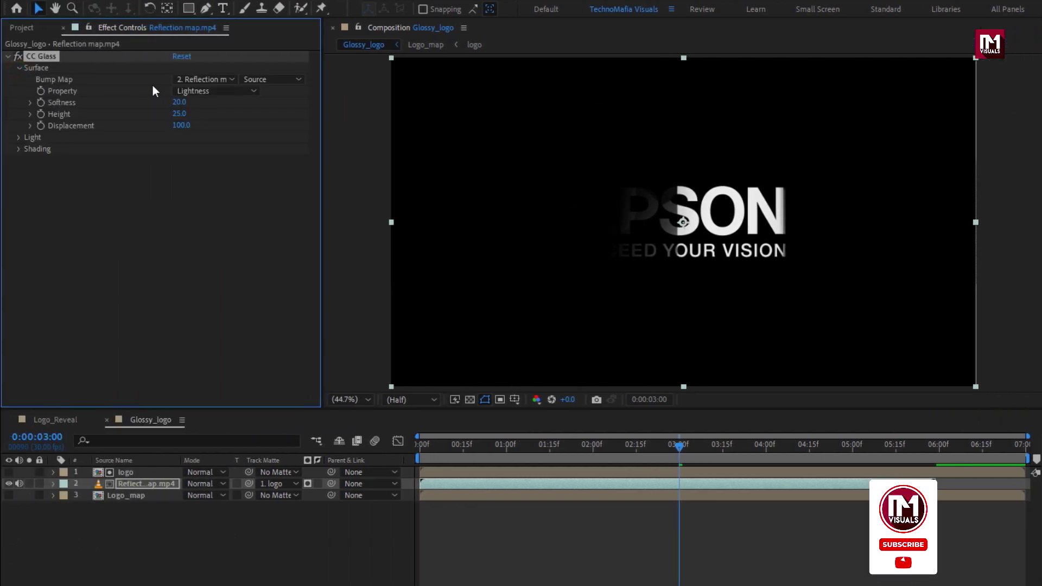
{"action": "left_click", "coordinate": [210, 79]}
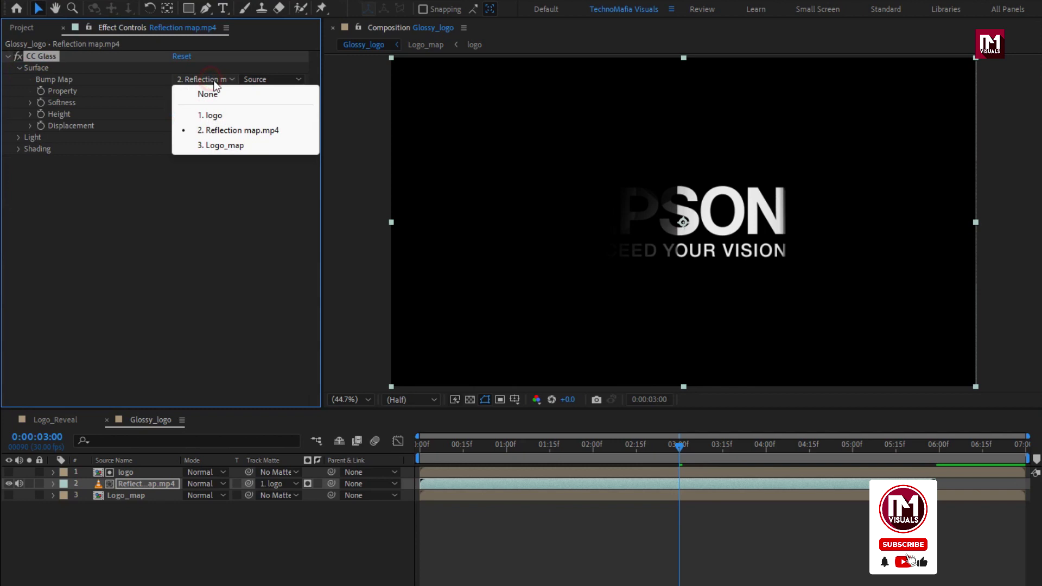
{"action": "left_click", "coordinate": [270, 144]}
{"action": "left_click", "coordinate": [179, 102]}
{"action": "type", "text": "65"}
{"action": "key", "text": "Return"}
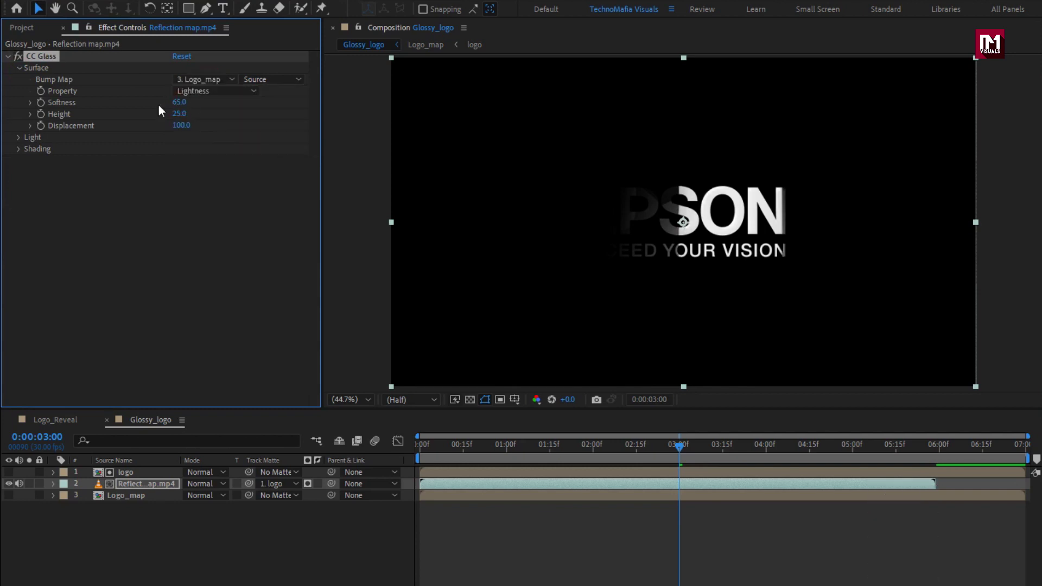
{"action": "left_click", "coordinate": [175, 115]}
{"action": "key", "text": "Return"}
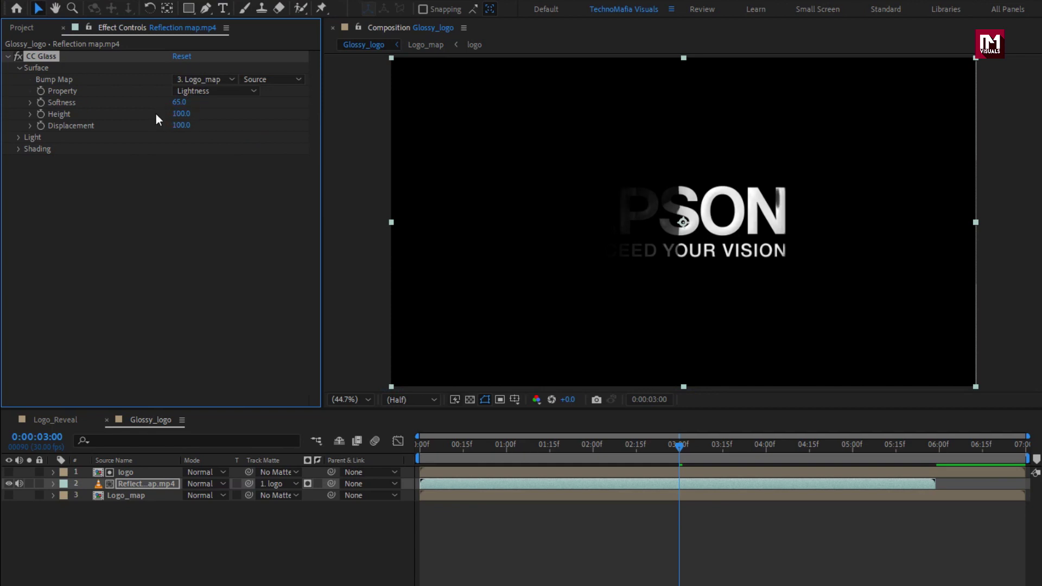
{"action": "left_click", "coordinate": [176, 127]}
{"action": "type", "text": "-145"}
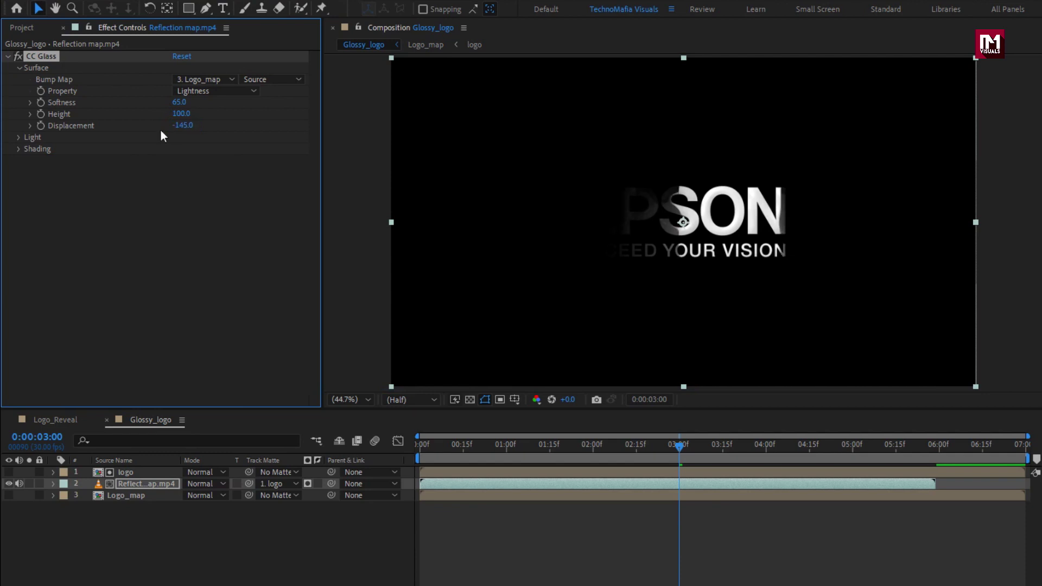
- Change the CC Glass Light Type to Point Light and collapse the effect's settings
{"action": "left_click", "coordinate": [21, 135]}
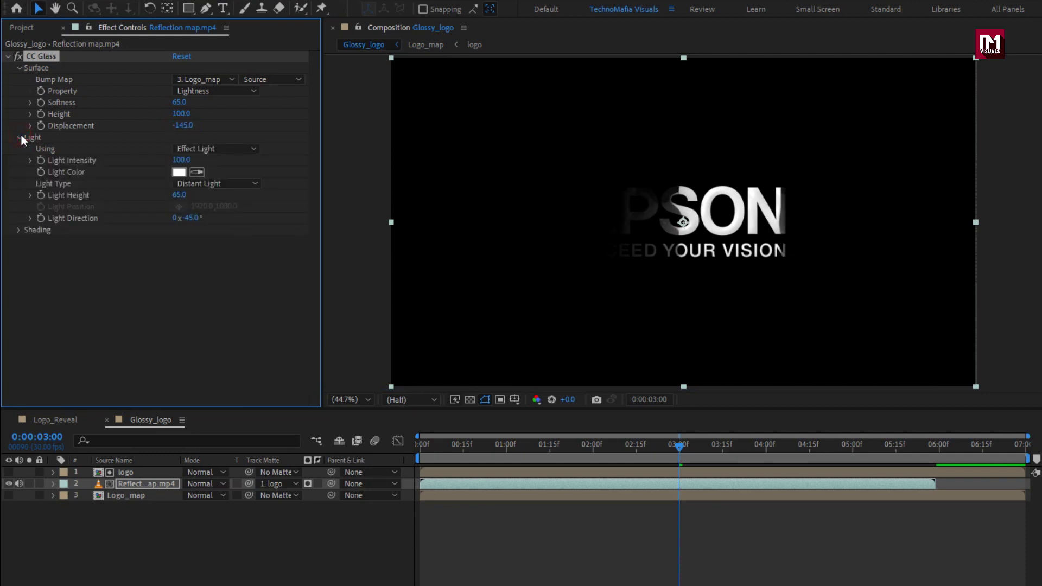
{"action": "left_click", "coordinate": [228, 183]}
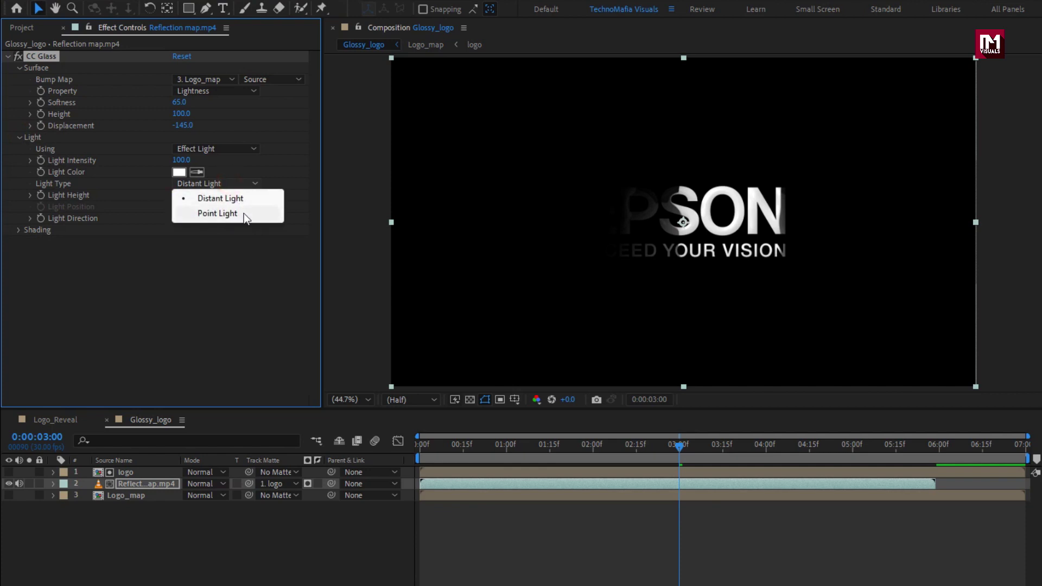
{"action": "left_click", "coordinate": [243, 214]}
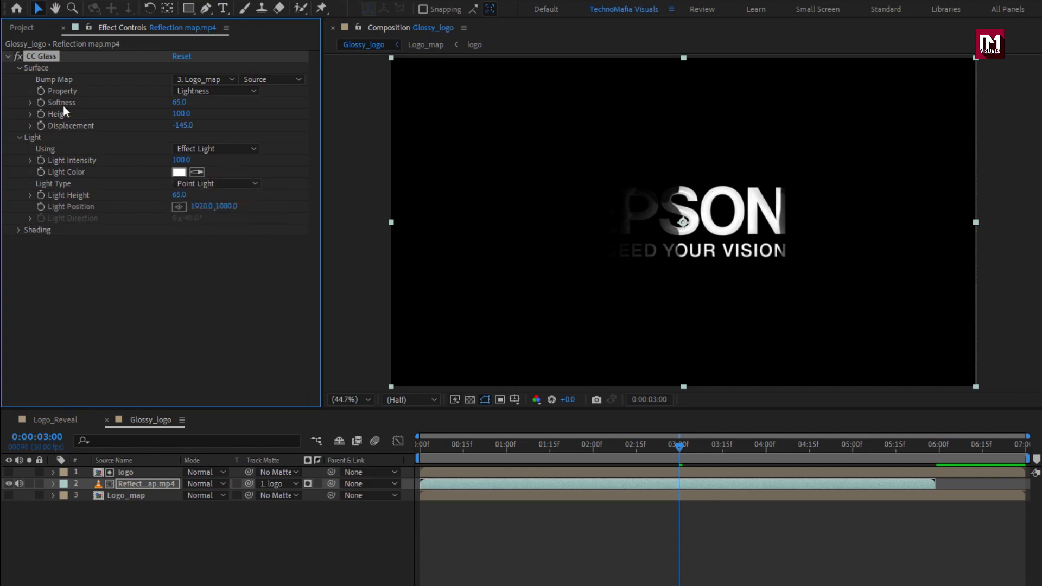
{"action": "left_click", "coordinate": [7, 56]}
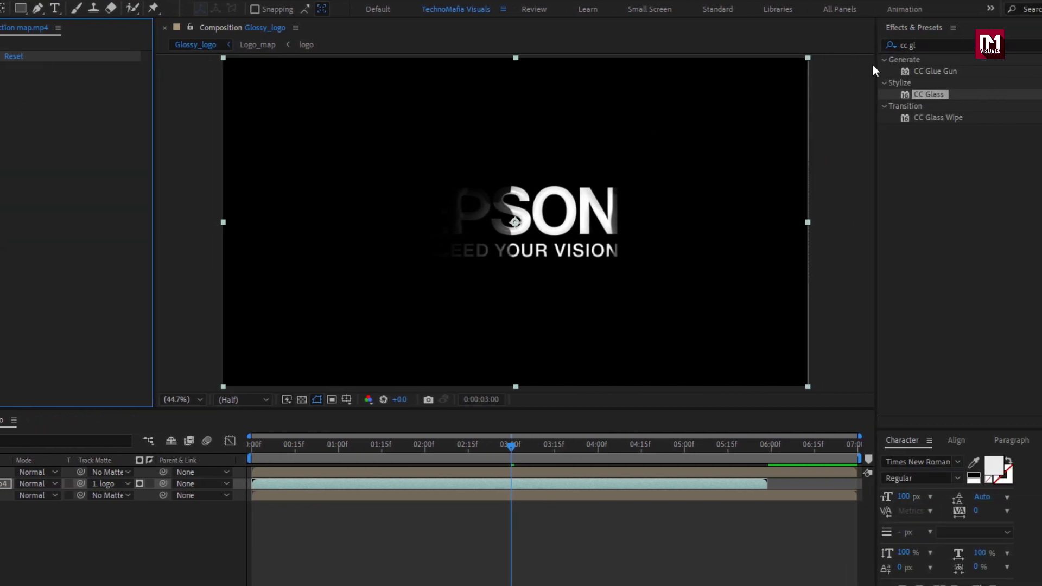
- Apply the CC Blobbylize effect to the Reflection map.mp4 layer
{"action": "left_click", "coordinate": [890, 44]}
{"action": "key", "text": "BackSpace"}
{"action": "key", "text": "BackSpace"}
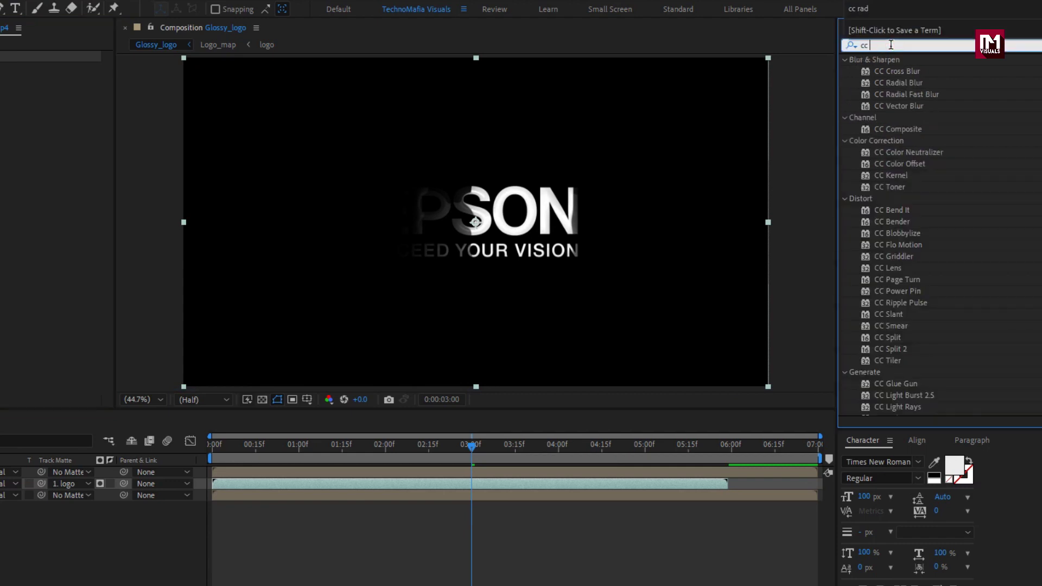
{"action": "type", "text": "bl"}
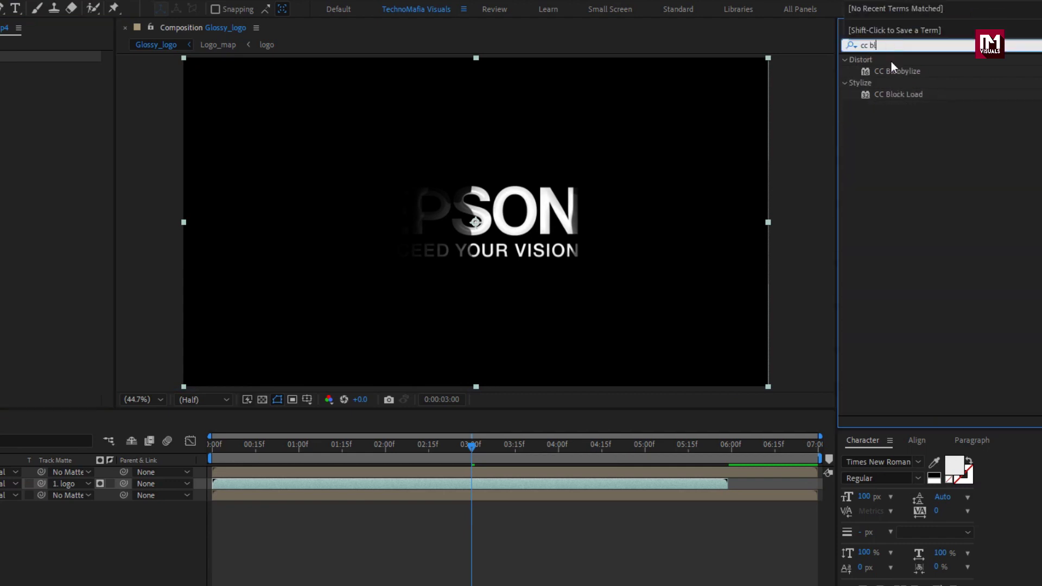
{"action": "double_click", "coordinate": [914, 71]}
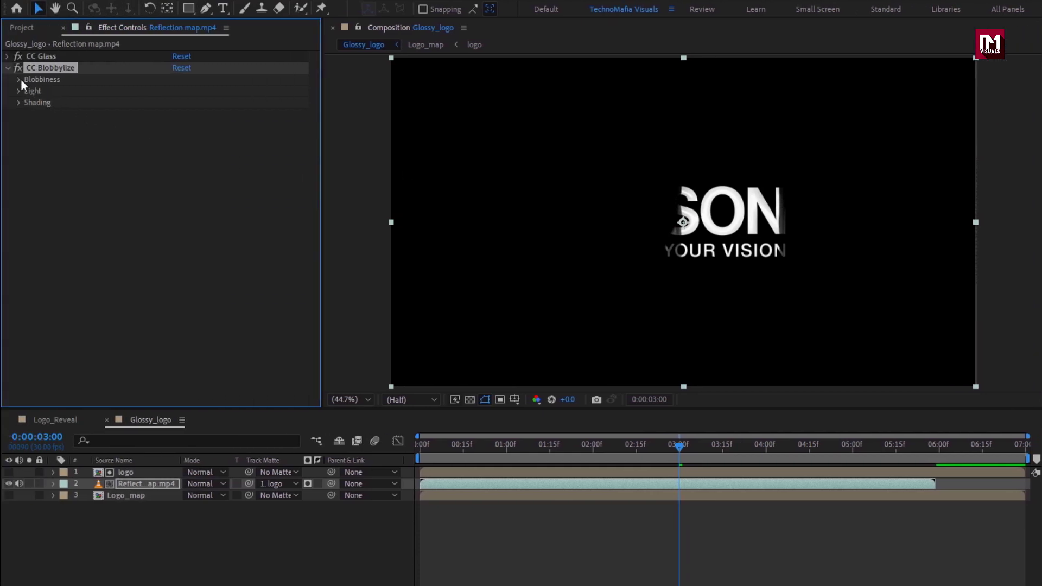
- Set CC Blobbylize's Blob Layer to Logo_map, Softness to 9 and Cut Away to 0, and preview the moving reflection
{"action": "left_click", "coordinate": [19, 80]}
{"action": "left_click", "coordinate": [211, 89]}
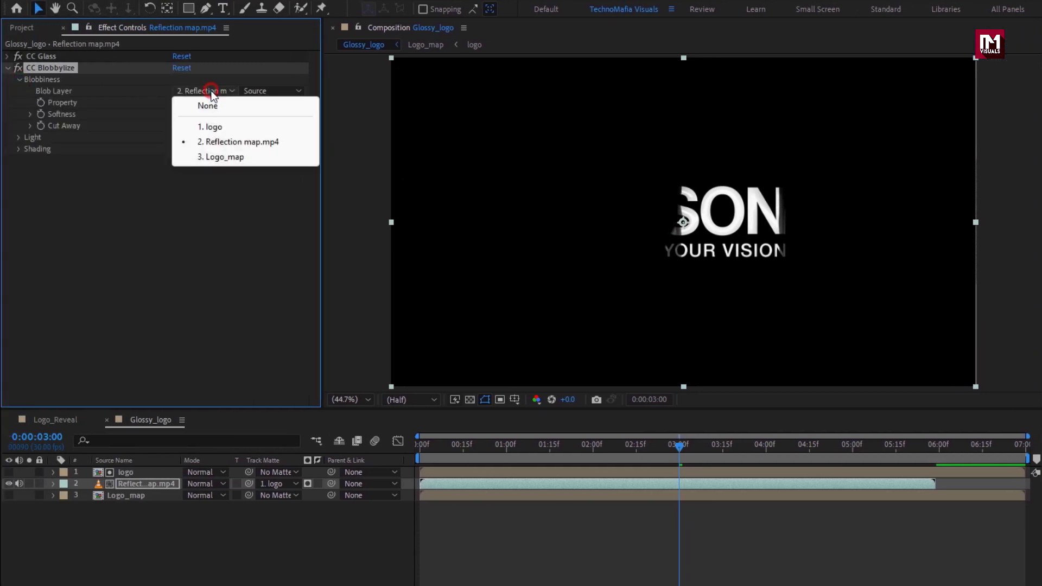
{"action": "left_click", "coordinate": [263, 155]}
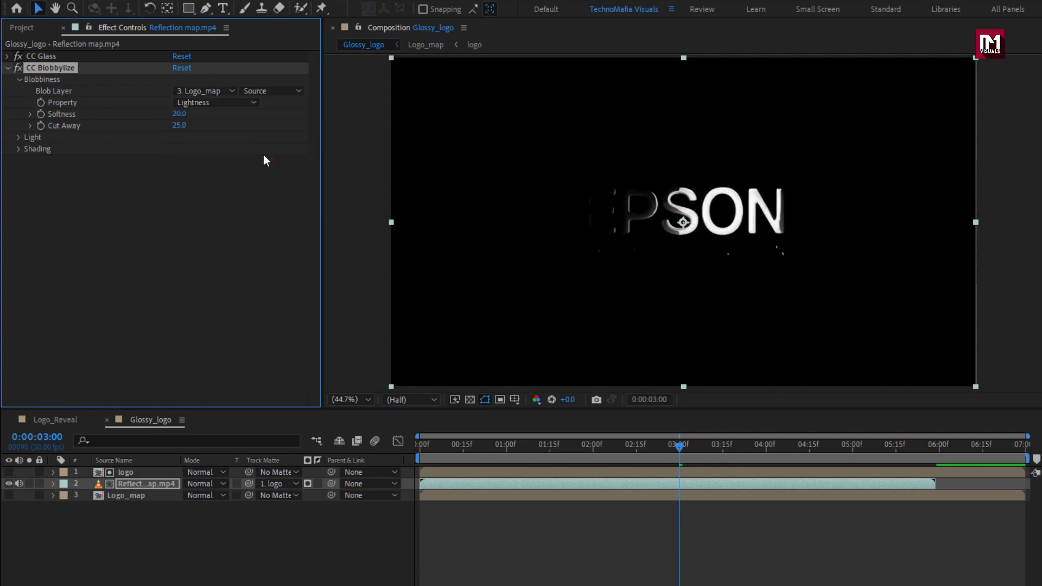
{"action": "left_click", "coordinate": [177, 114]}
{"action": "type", "text": "9"}
{"action": "key", "text": "Return"}
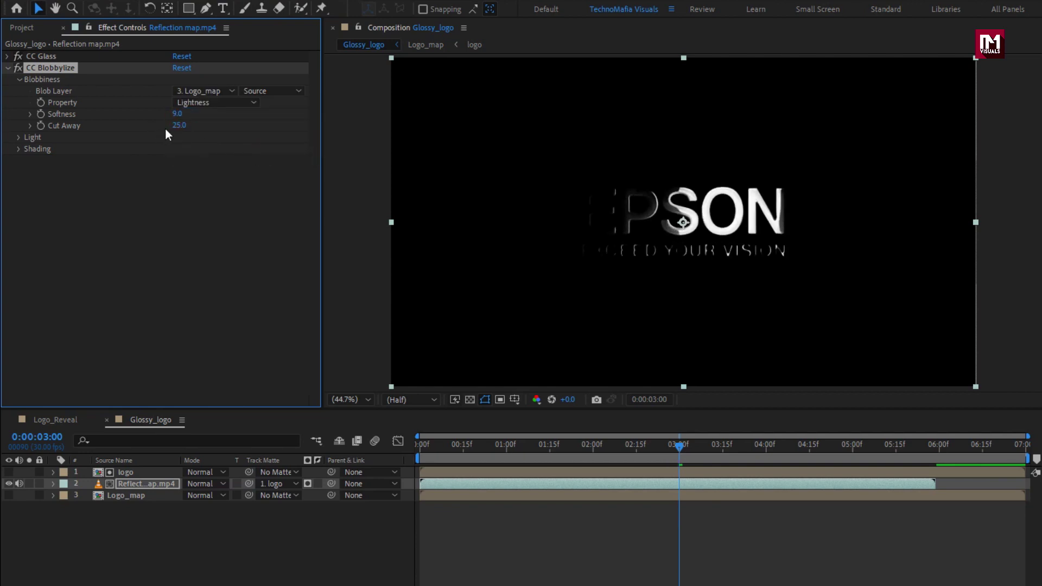
{"action": "left_click", "coordinate": [176, 127]}
{"action": "key", "text": "Return"}
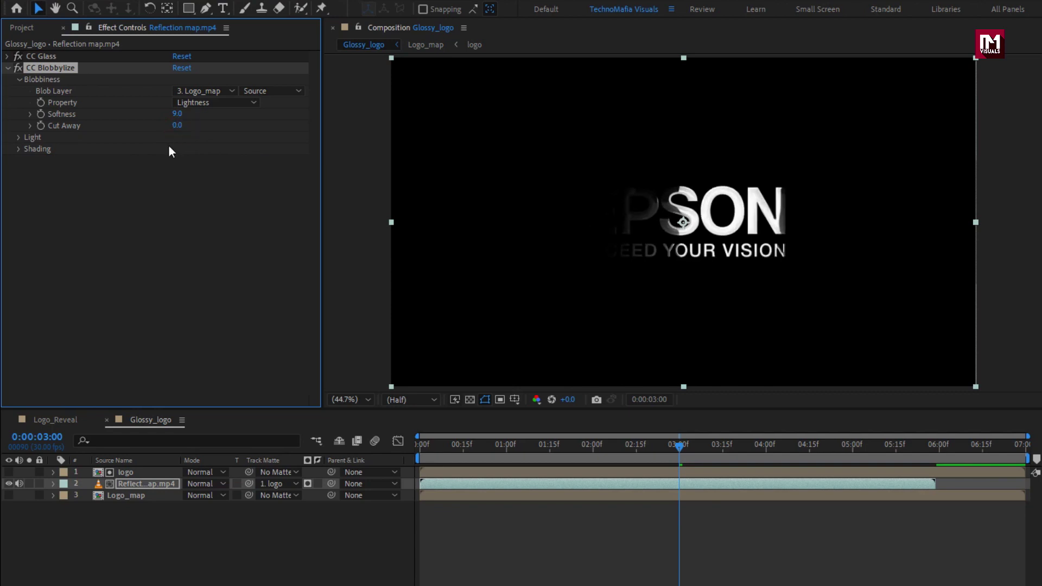
{"action": "left_click", "coordinate": [495, 445]}
{"action": "left_click_drag", "start_coordinate": [496, 444], "coordinate": [734, 445]}
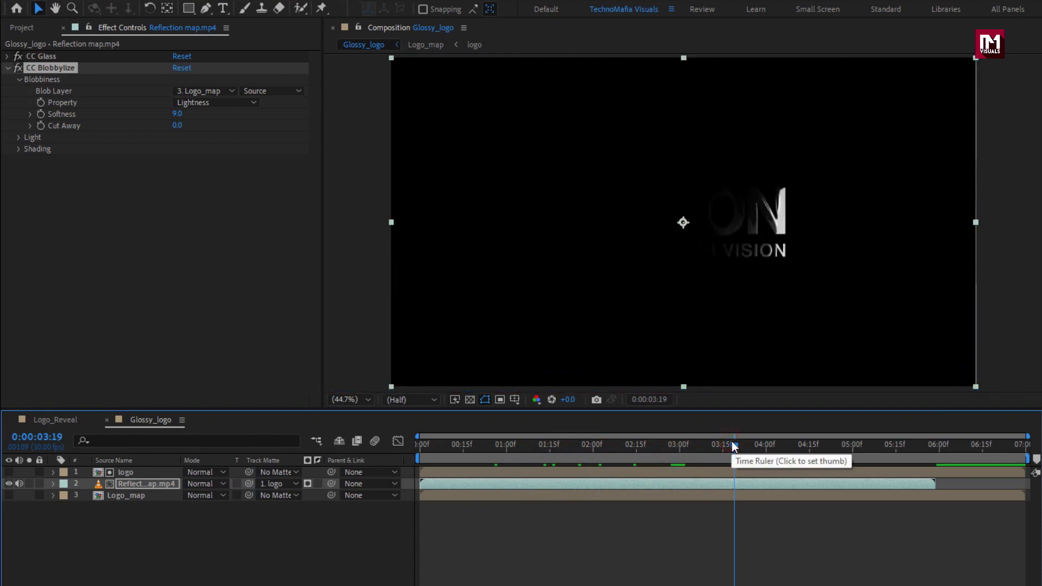
{"action": "left_click", "coordinate": [662, 453]}
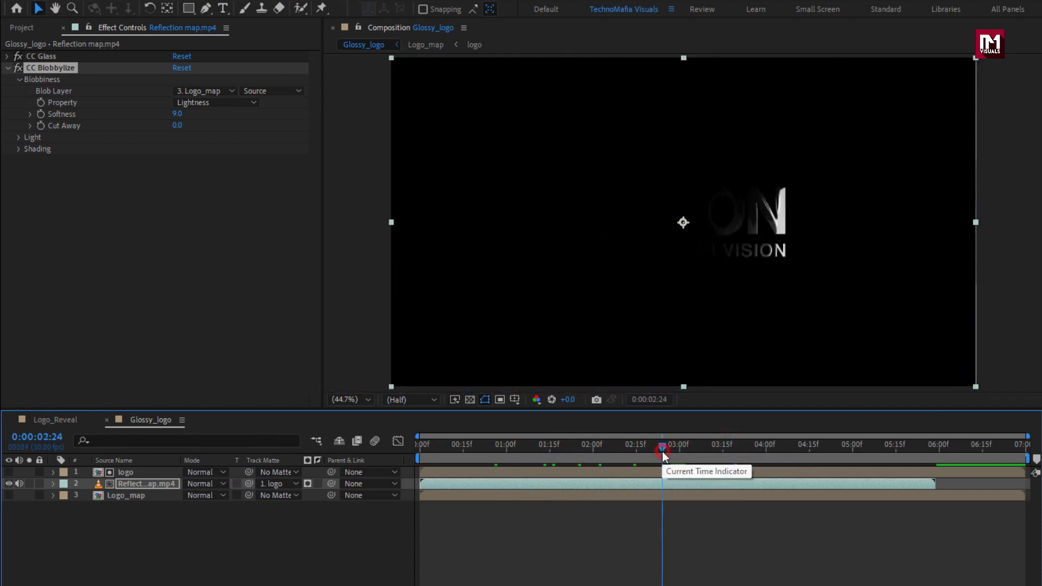
- Create a white 1920 x 1080 px solid layer in the Logo_Reveal composition
{"action": "left_click", "coordinate": [73, 420]}
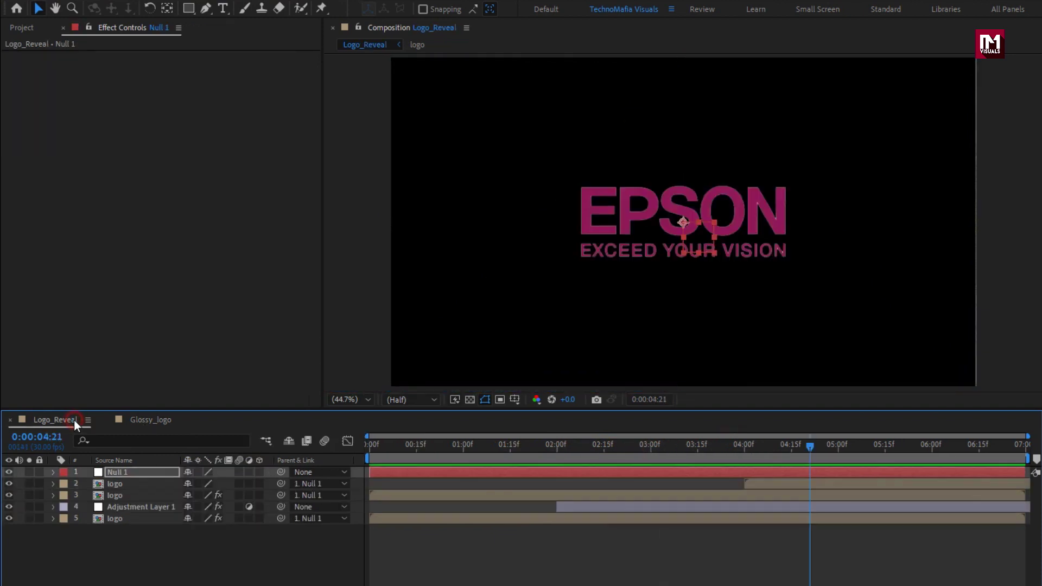
{"action": "right_click", "coordinate": [167, 554]}
{"action": "mouse_move", "coordinate": [304, 386]}
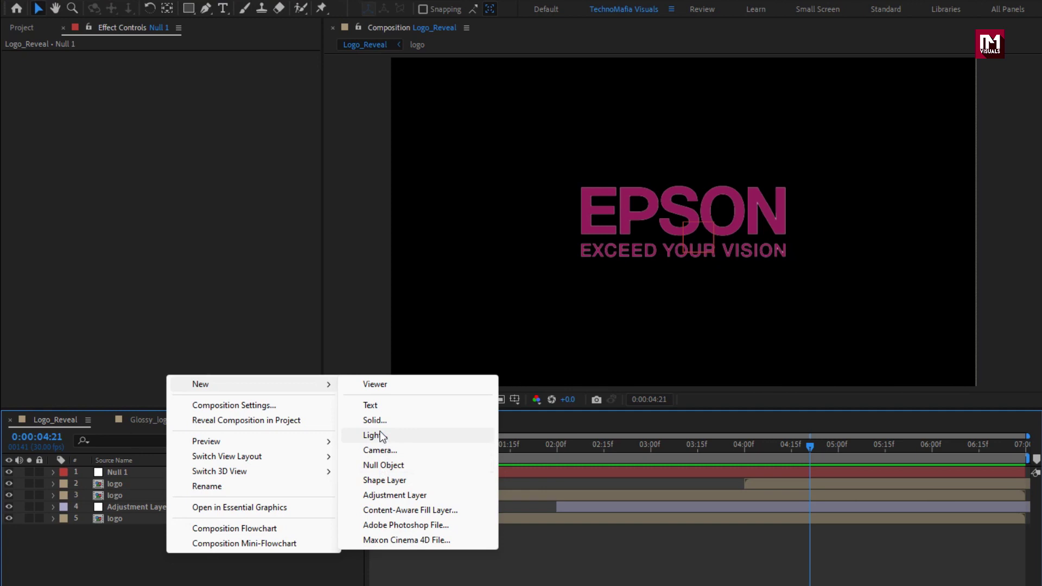
{"action": "left_click", "coordinate": [379, 422]}
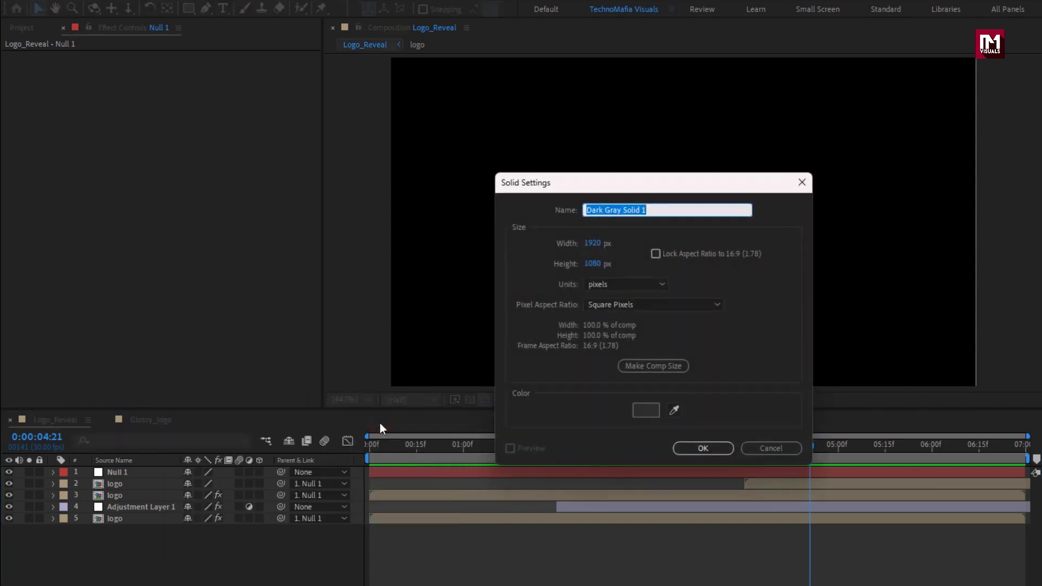
{"action": "left_click", "coordinate": [646, 411]}
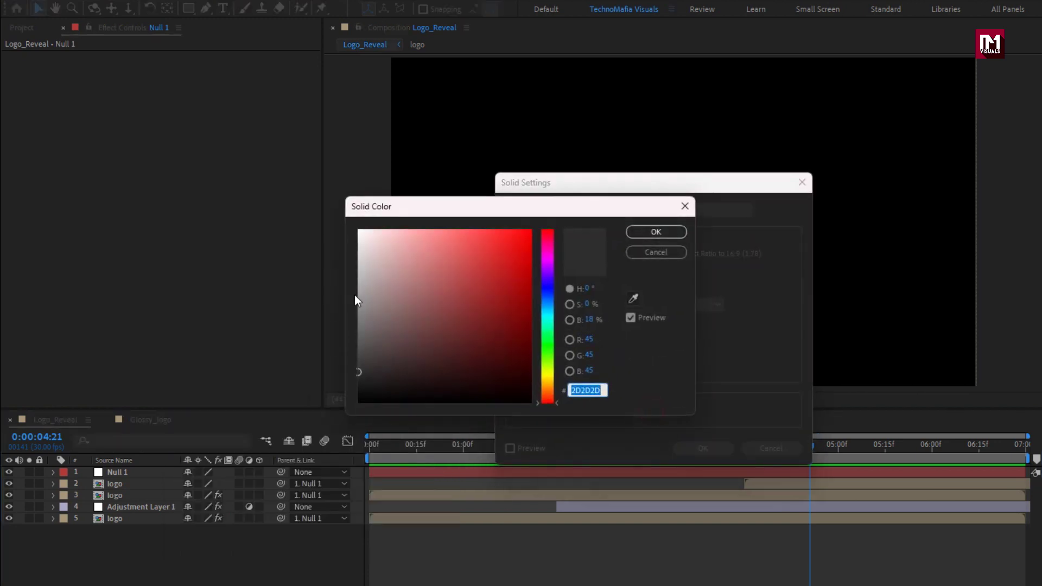
{"action": "left_click_drag", "start_coordinate": [354, 295], "coordinate": [327, 207]}
{"action": "left_click", "coordinate": [656, 233]}
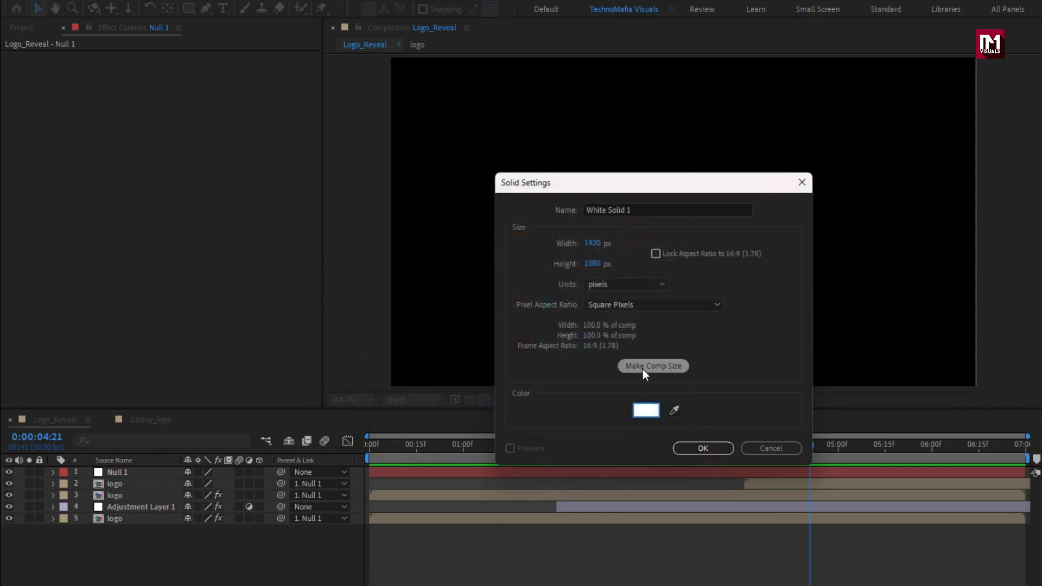
{"action": "left_click", "coordinate": [683, 449]}
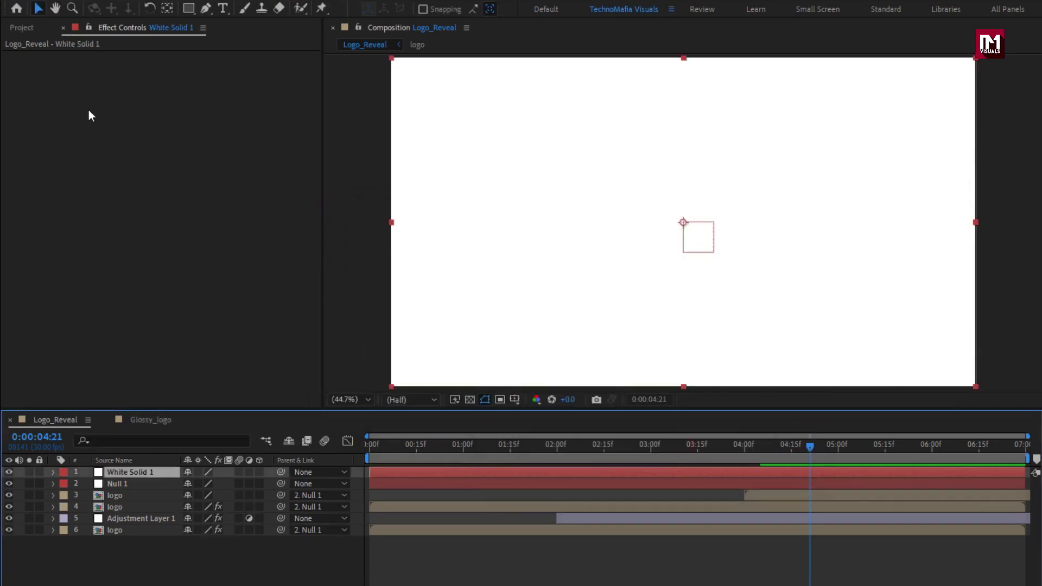
- Place the Glossy_logo composition above White Solid 1 in the Logo_Reveal composition
{"action": "left_click", "coordinate": [30, 29]}
{"action": "left_click", "coordinate": [54, 165]}
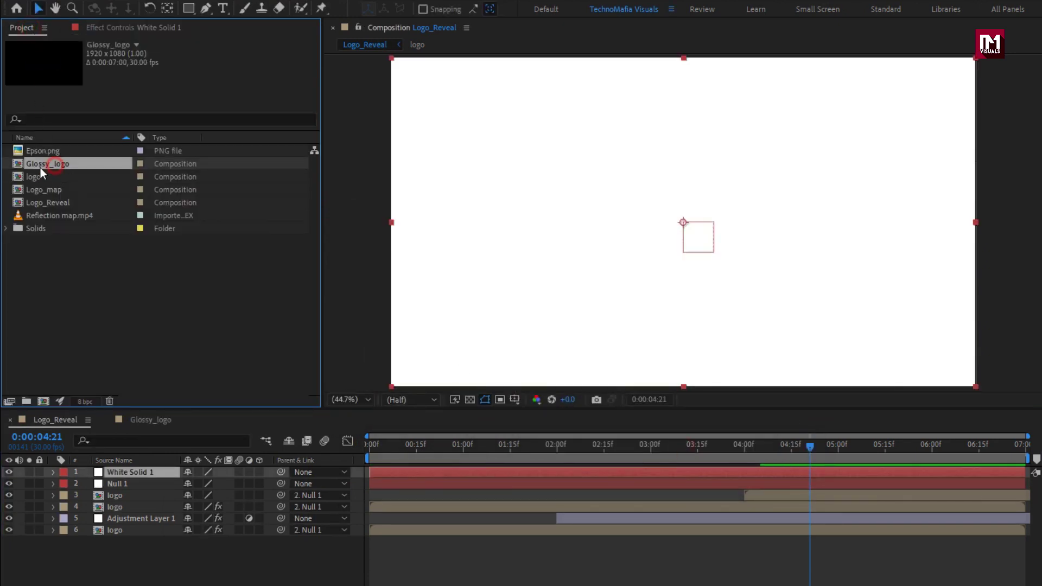
{"action": "left_click_drag", "start_coordinate": [41, 164], "coordinate": [148, 467]}
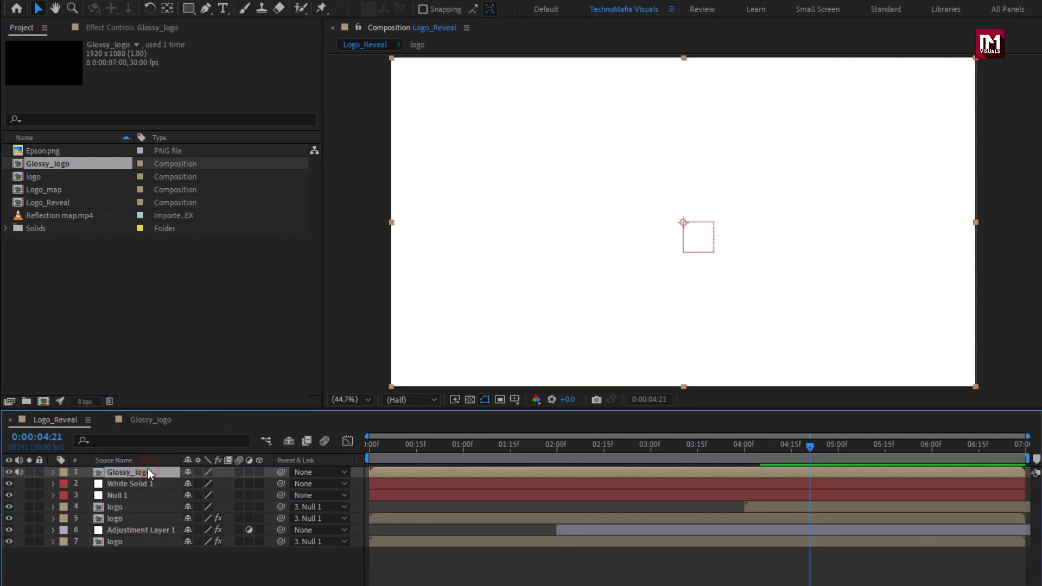
- Set Glossy_logo as the track matte of White Solid 1 and switch it to a luma matte
{"action": "left_click", "coordinate": [136, 483]}
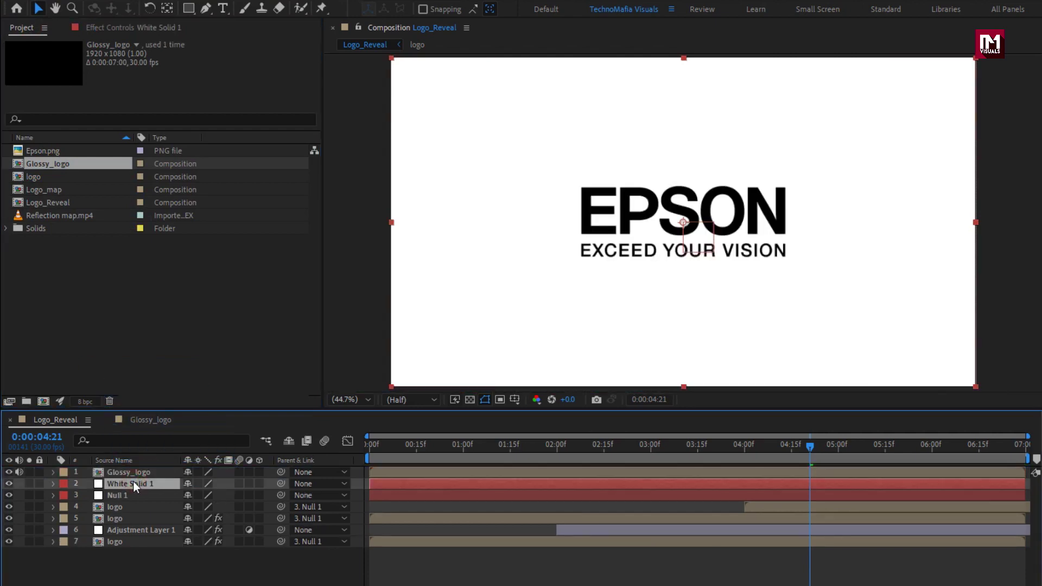
{"action": "key", "text": "F4"}
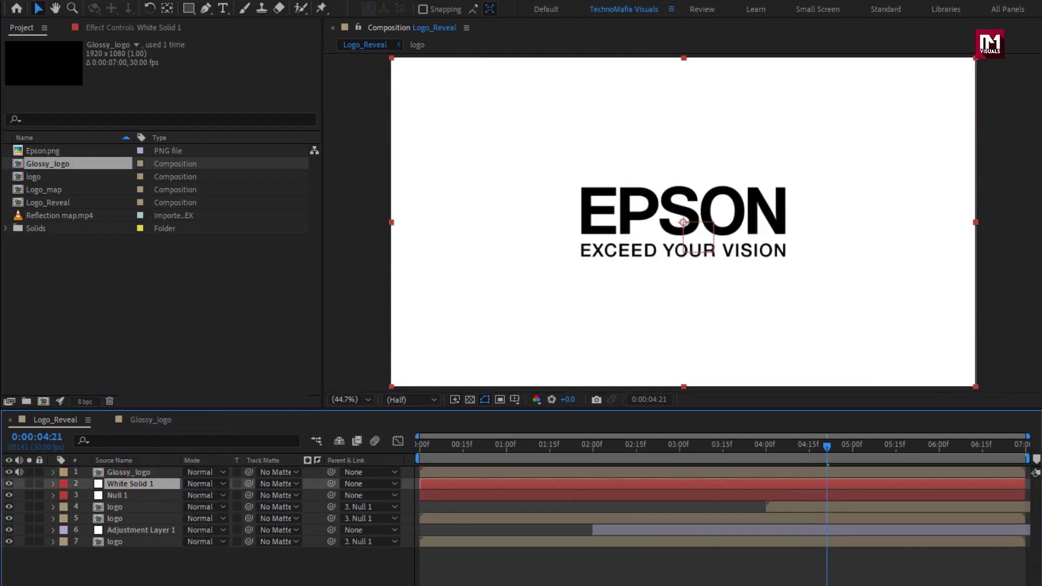
{"action": "left_click", "coordinate": [269, 484]}
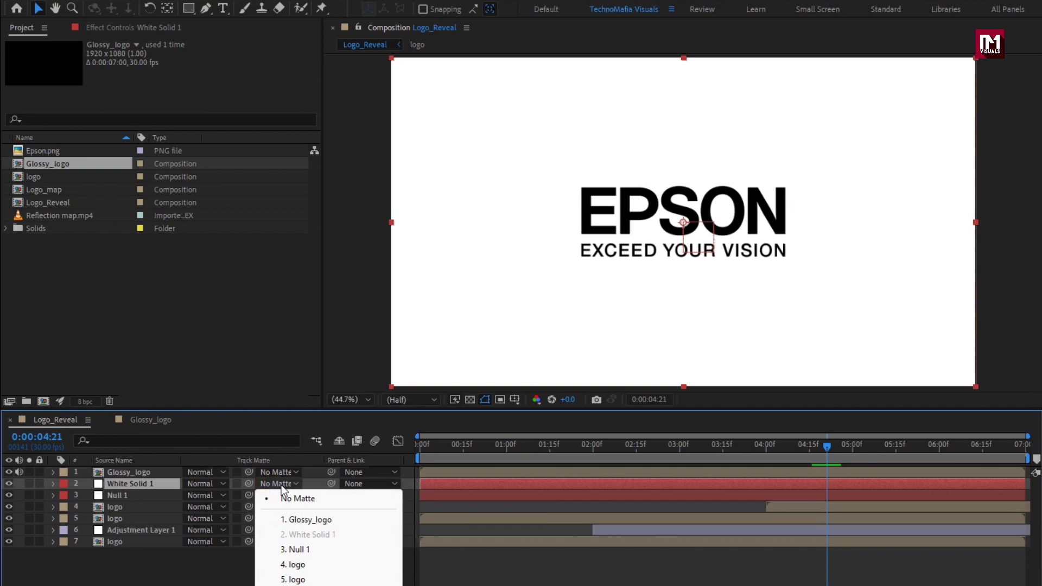
{"action": "left_click", "coordinate": [324, 522]}
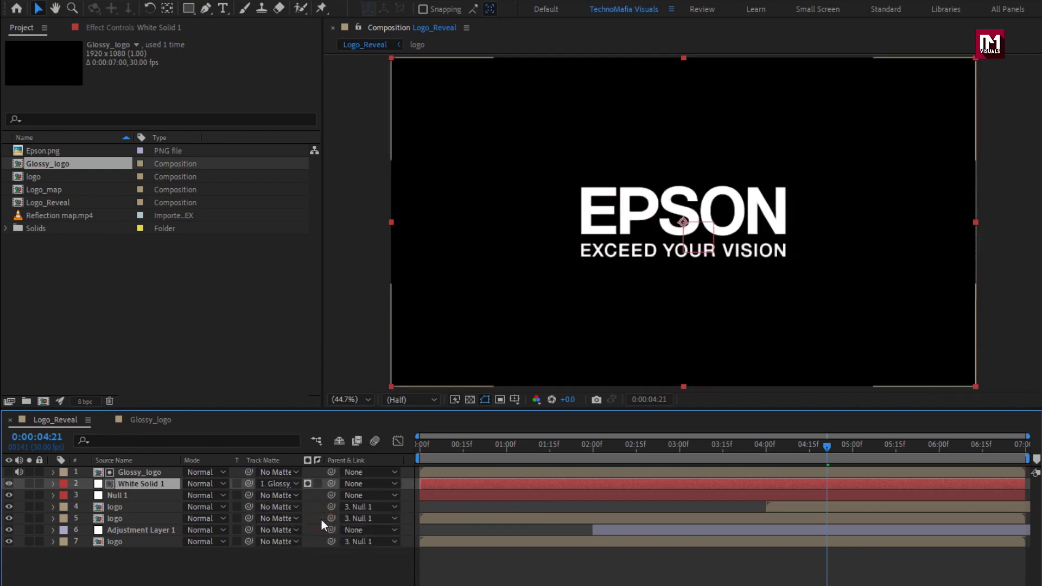
{"action": "left_click", "coordinate": [308, 483]}
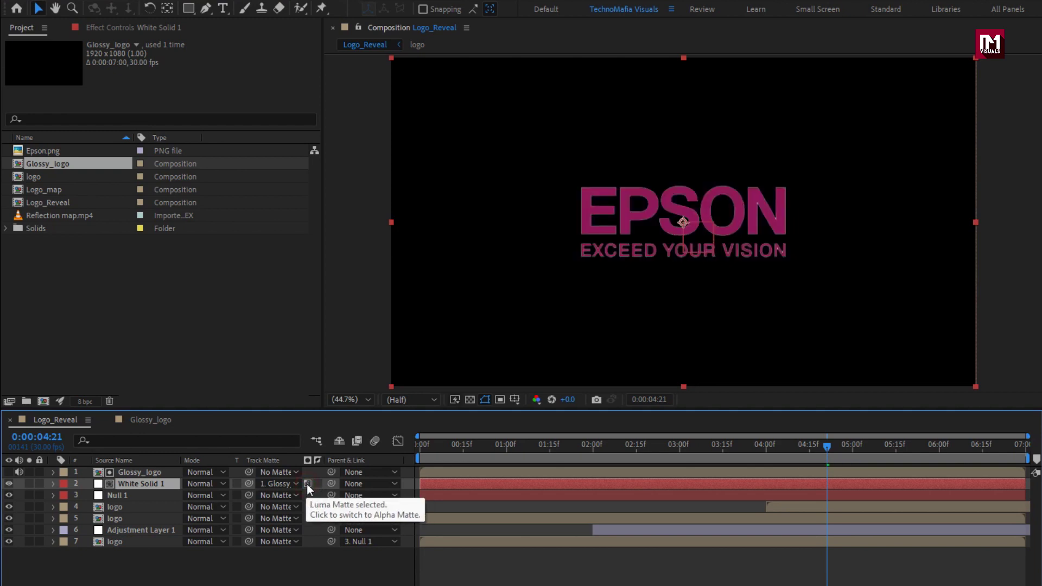
- Check the reflection's timing and shift the Glossy_logo layer to start at about 0:00:02:10
{"action": "left_click_drag", "start_coordinate": [479, 451], "coordinate": [627, 448]}
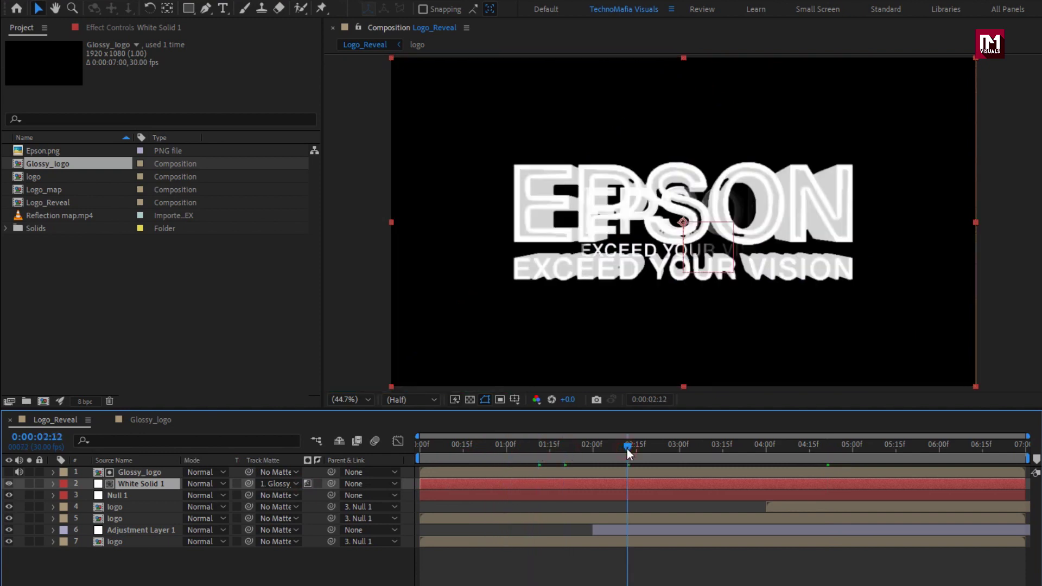
{"action": "left_click", "coordinate": [507, 448]}
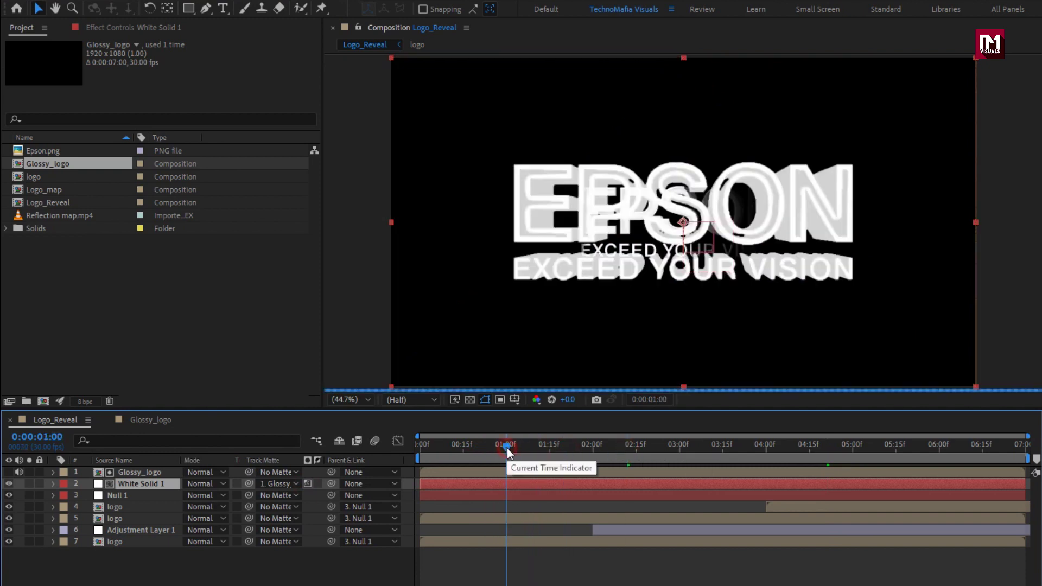
{"action": "left_click_drag", "start_coordinate": [509, 448], "coordinate": [639, 448]}
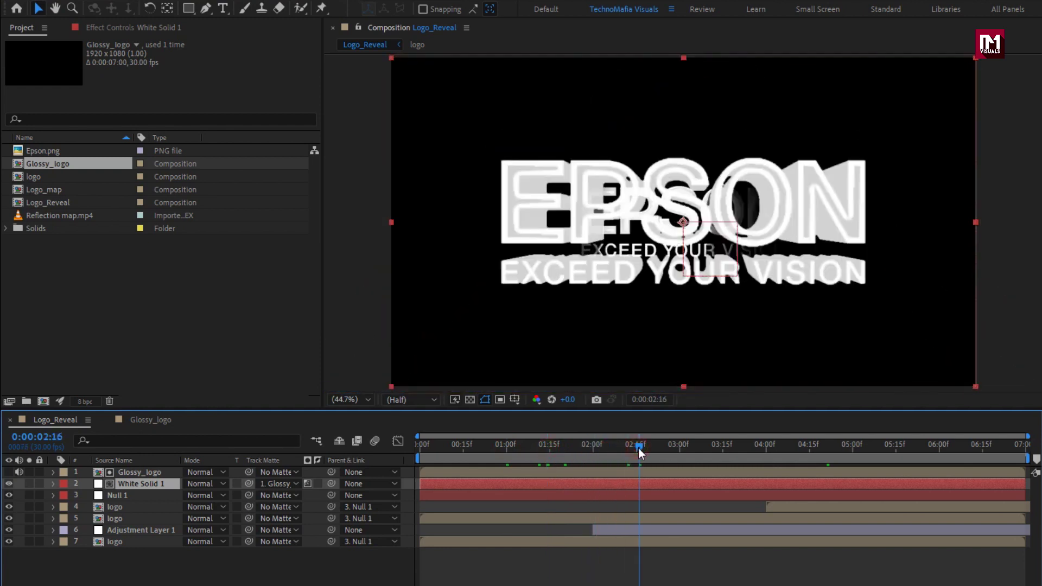
{"action": "left_click", "coordinate": [151, 471]}
{"action": "left_click", "coordinate": [734, 449]}
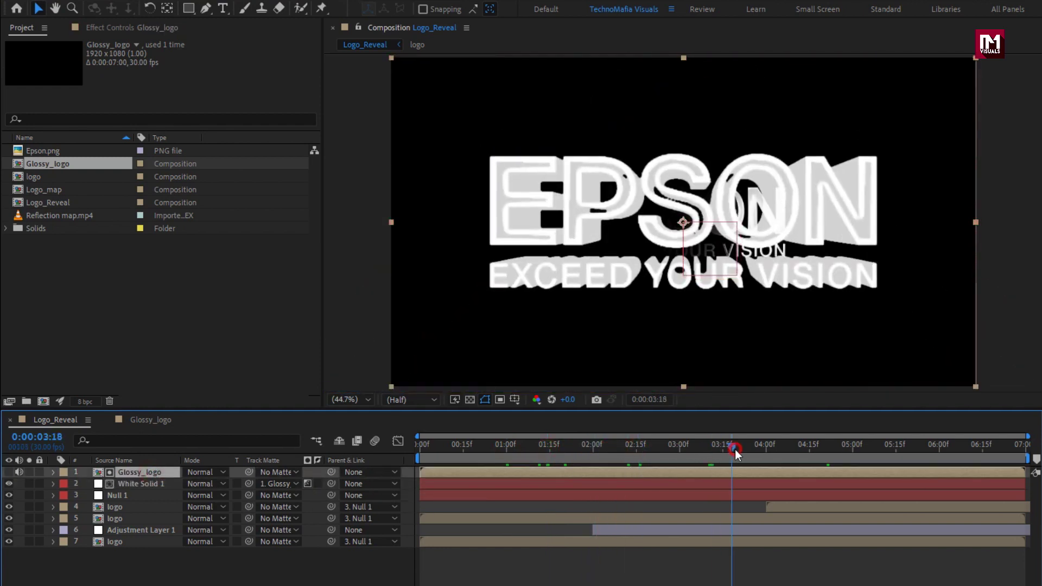
{"action": "left_click_drag", "start_coordinate": [736, 449], "coordinate": [621, 449]}
{"action": "left_click_drag", "start_coordinate": [455, 471], "coordinate": [650, 460]}
- Examine the shifted glossy reflection at several times after its start, and play back the Logo_Reveal animation
{"action": "left_click", "coordinate": [659, 448]}
{"action": "left_click", "coordinate": [726, 447]}
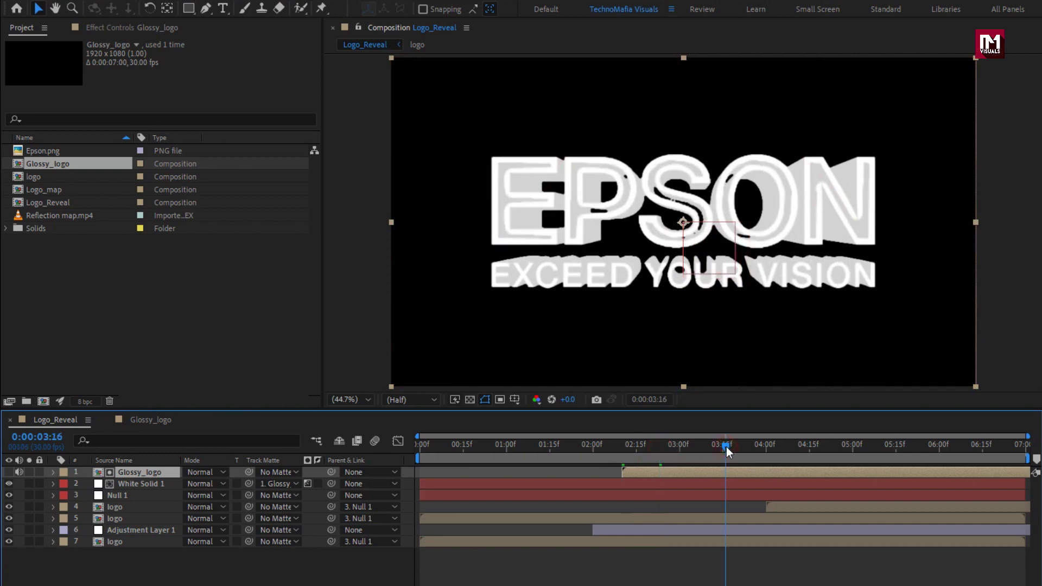
{"action": "left_click", "coordinate": [748, 448]}
{"action": "left_click", "coordinate": [793, 449]}
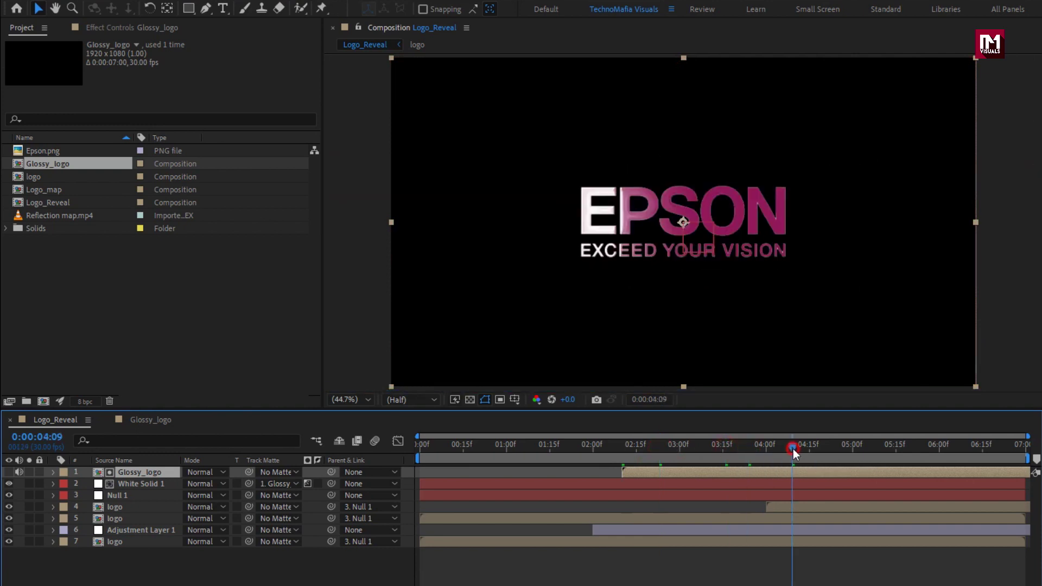
{"action": "left_click", "coordinate": [803, 448]}
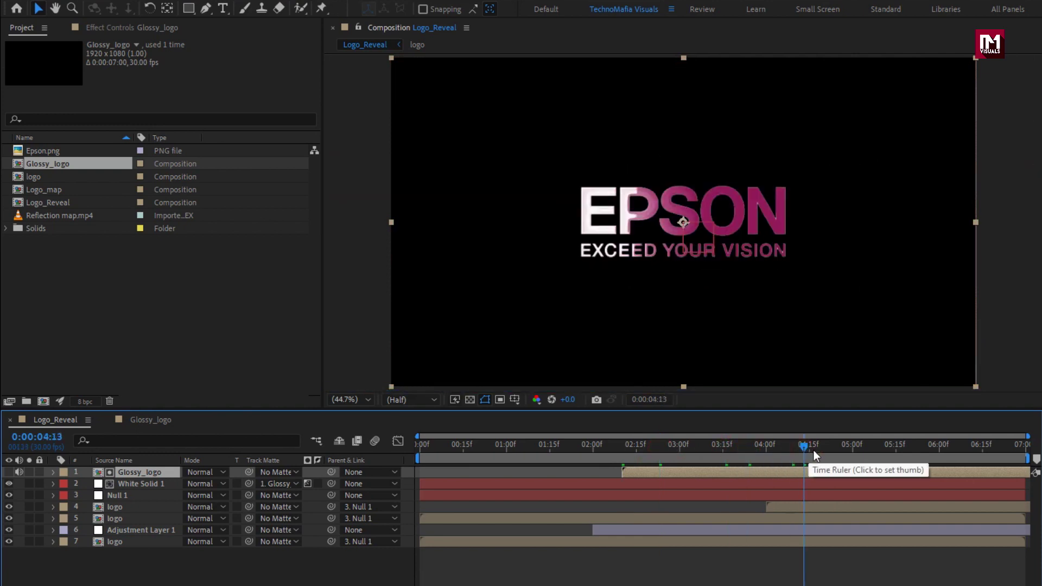
{"action": "left_click", "coordinate": [839, 449]}
{"action": "left_click", "coordinate": [862, 450]}
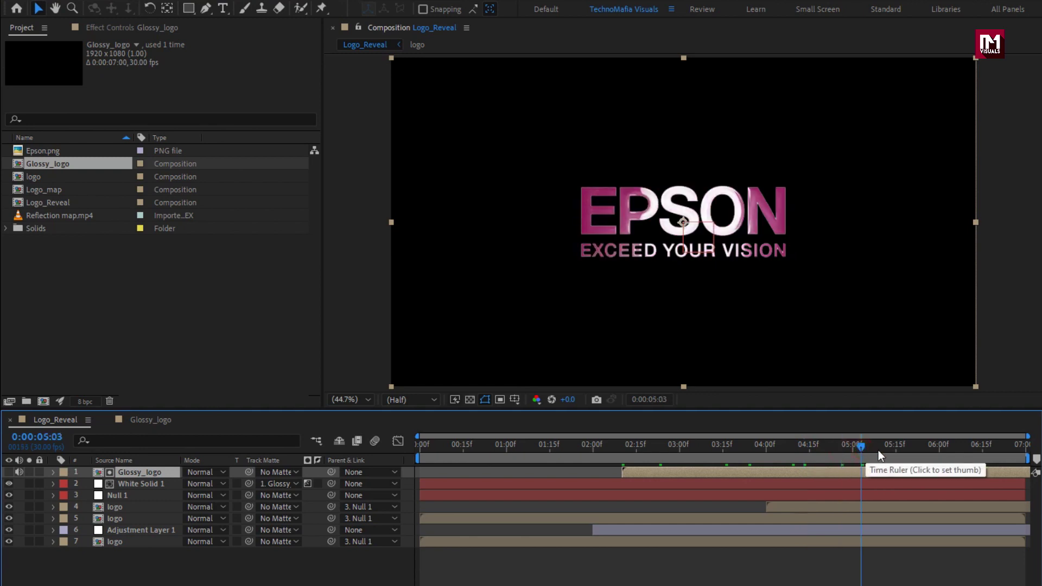
{"action": "left_click", "coordinate": [880, 449]}
{"action": "key", "text": "space"}
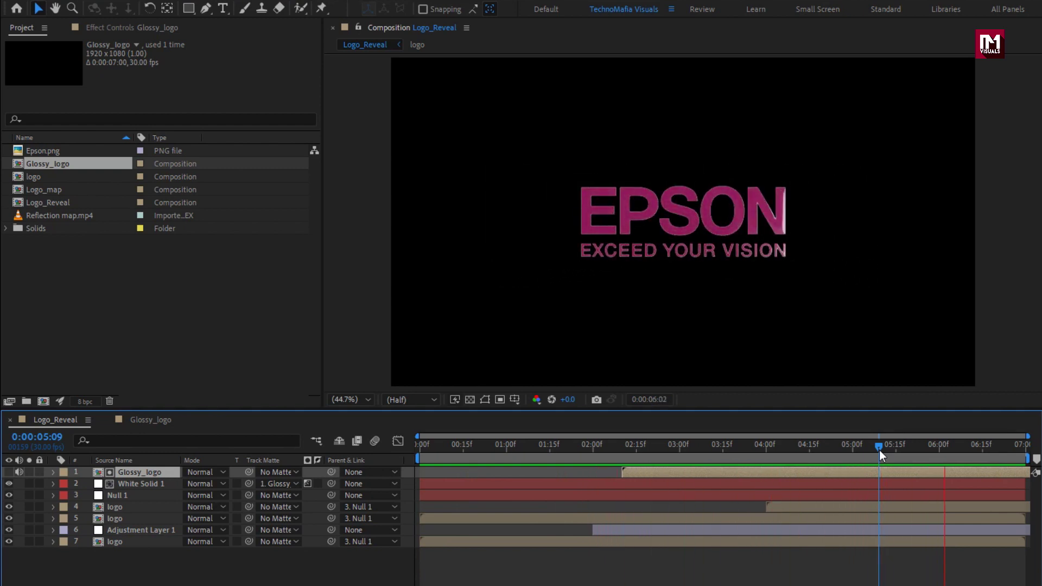
{"action": "key", "text": "space"}
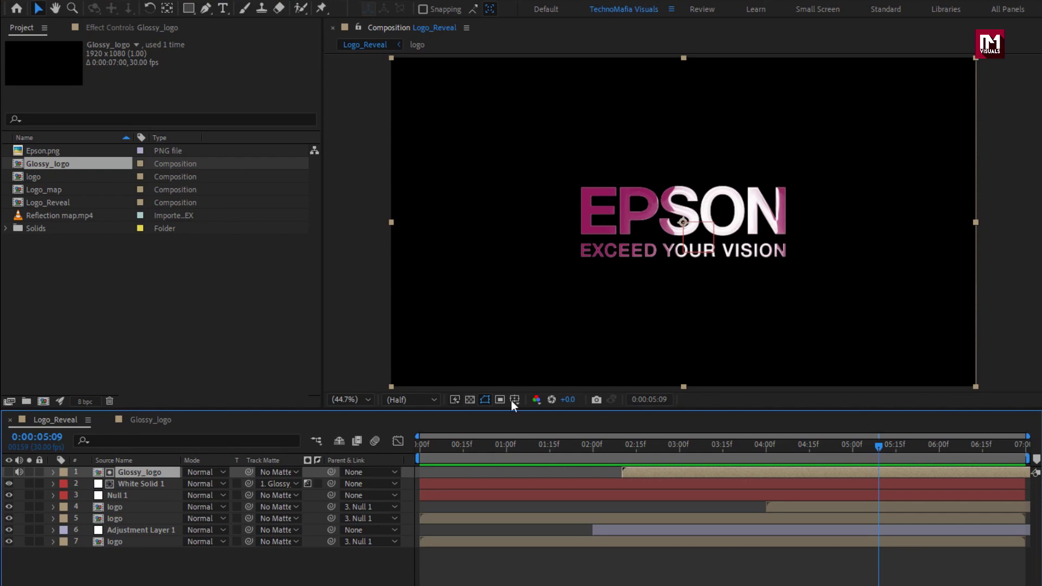
- Create a 7-second composition named Tagline, entering a width of 800 px and a height of 100 px with the aspect ratio locked
{"action": "left_click", "coordinate": [44, 401]}
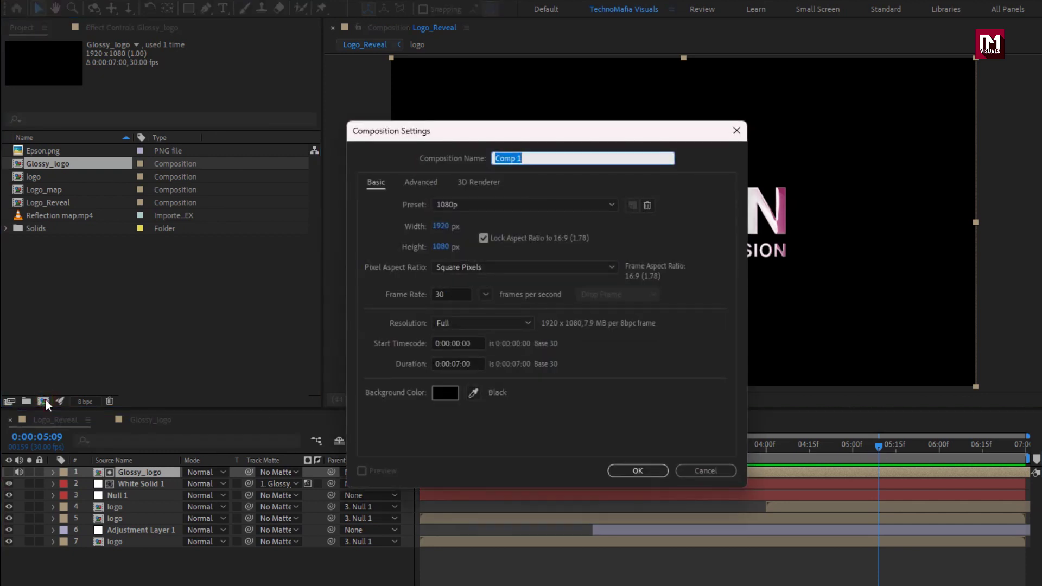
{"action": "type", "text": "Ta"}
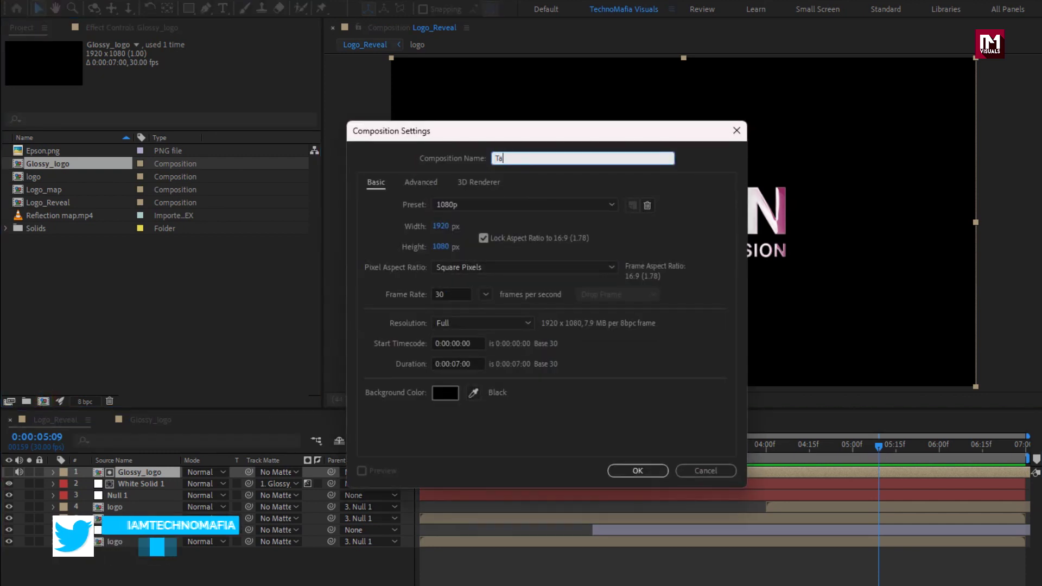
{"action": "type", "text": "gline"}
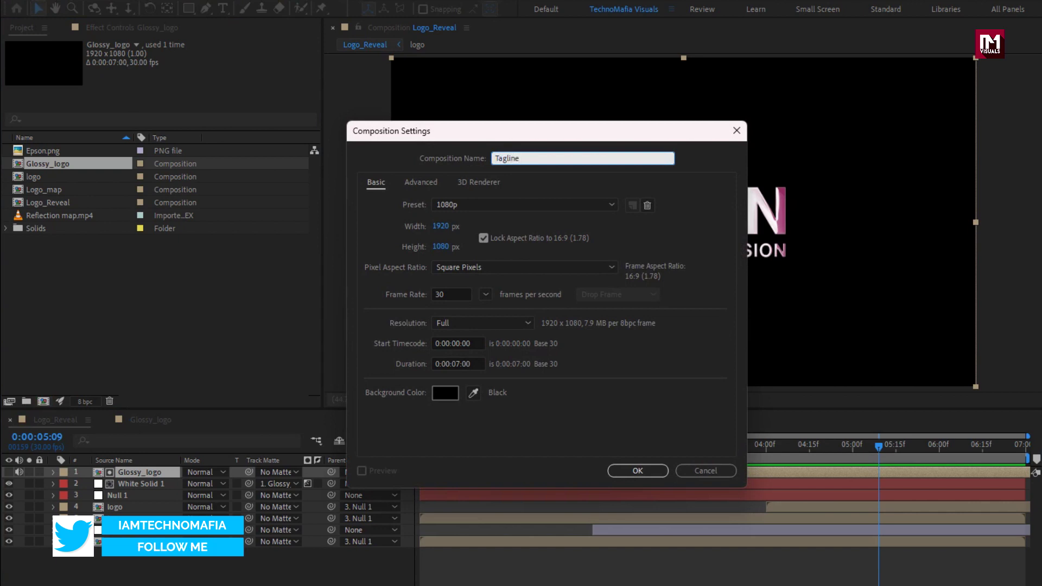
{"action": "left_click", "coordinate": [440, 226]}
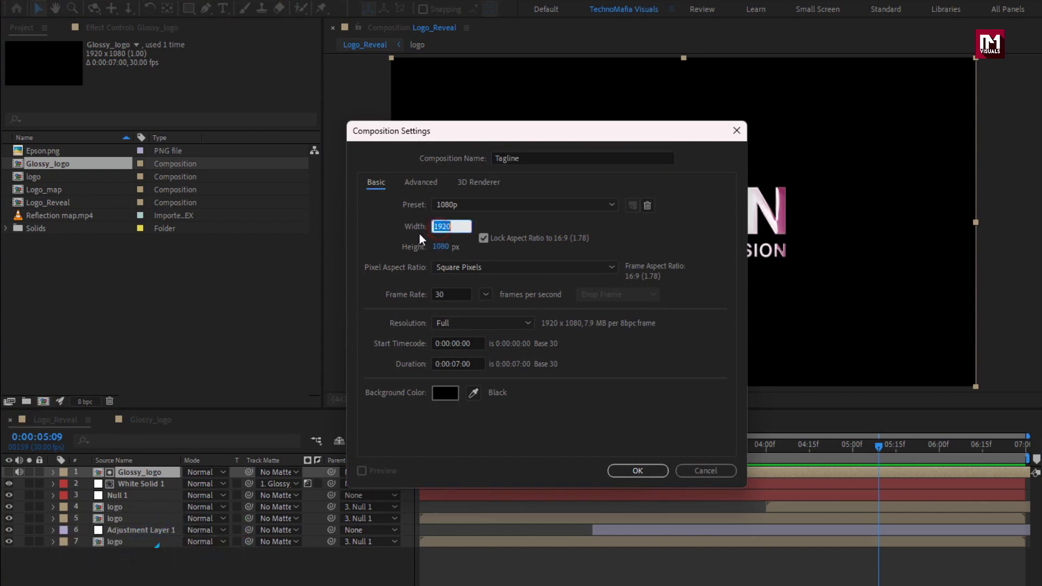
{"action": "type", "text": "800"}
{"action": "left_click", "coordinate": [443, 248]}
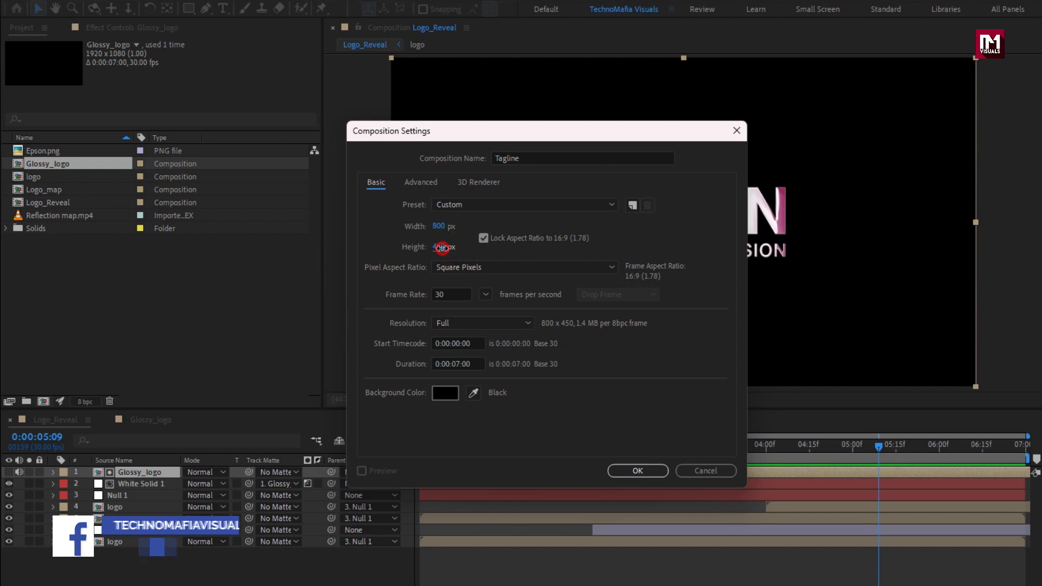
{"action": "type", "text": "100"}
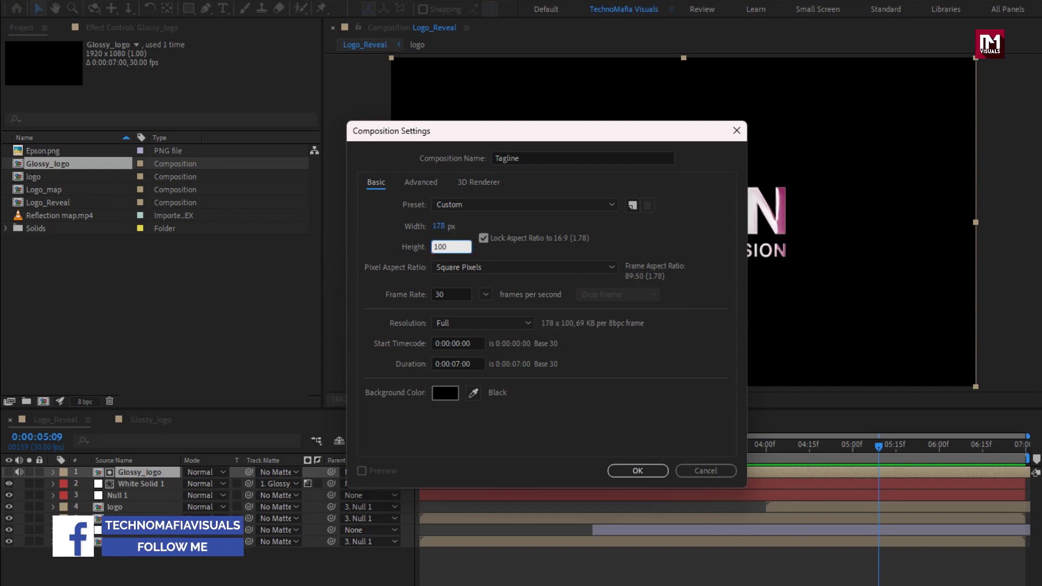
{"action": "left_click", "coordinate": [623, 469]}
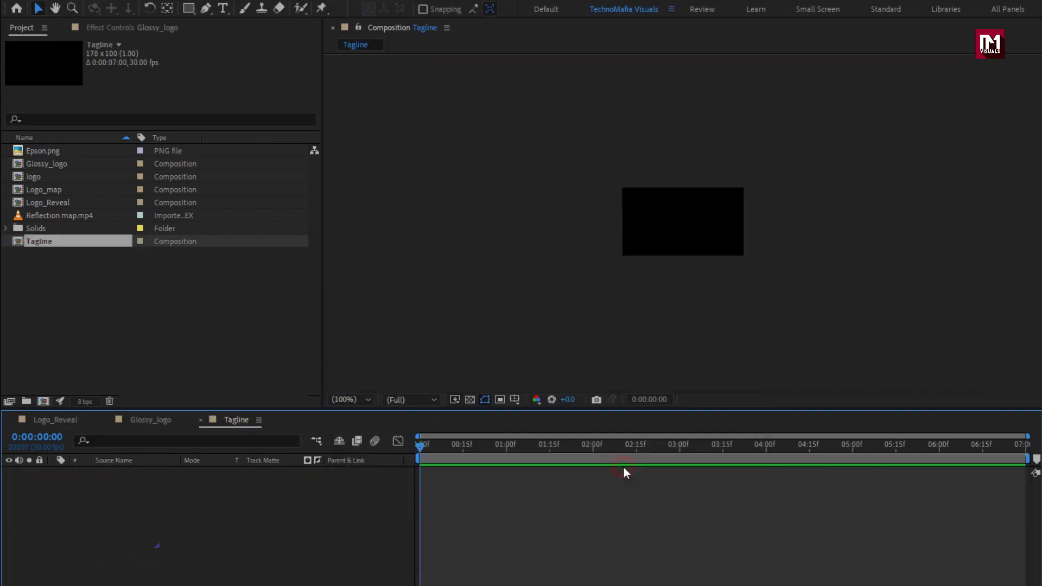
{"action": "scroll", "coordinate": [646, 226], "scroll_direction": "up", "scroll_amount": 4}
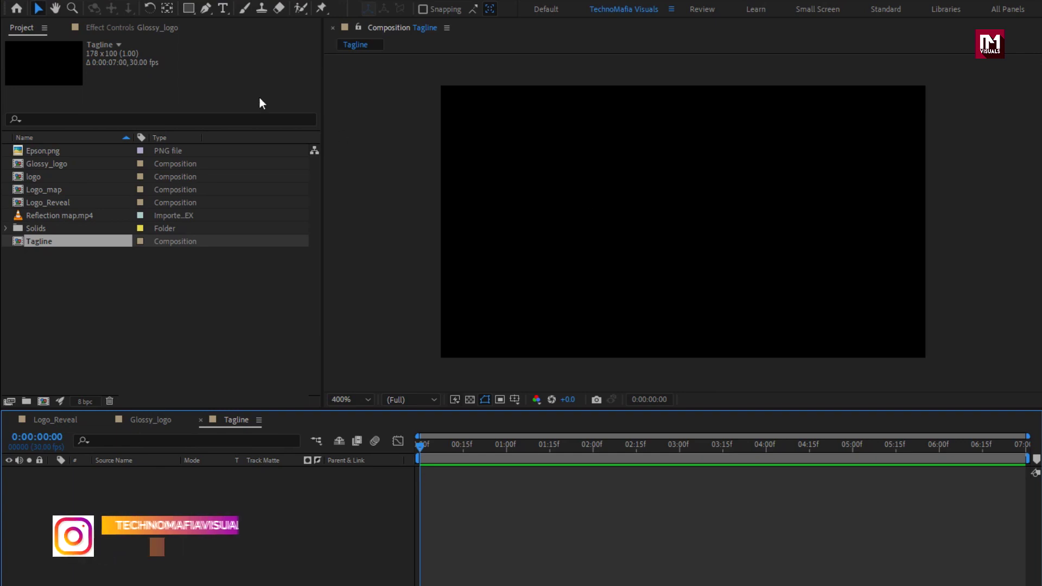
{"action": "left_click", "coordinate": [223, 13]}
{"action": "left_click", "coordinate": [505, 223]}
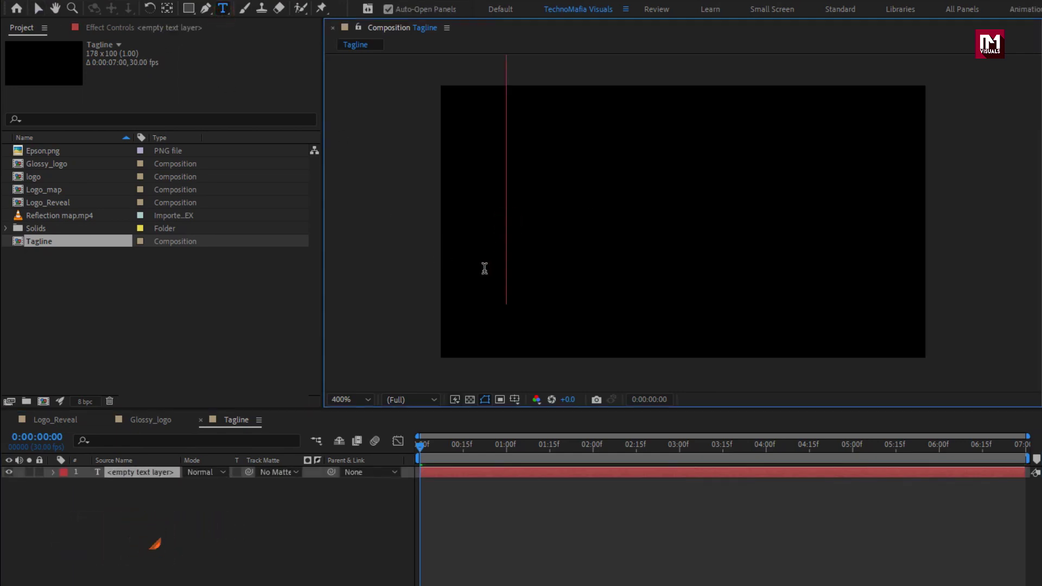
{"action": "type", "text": "www."}
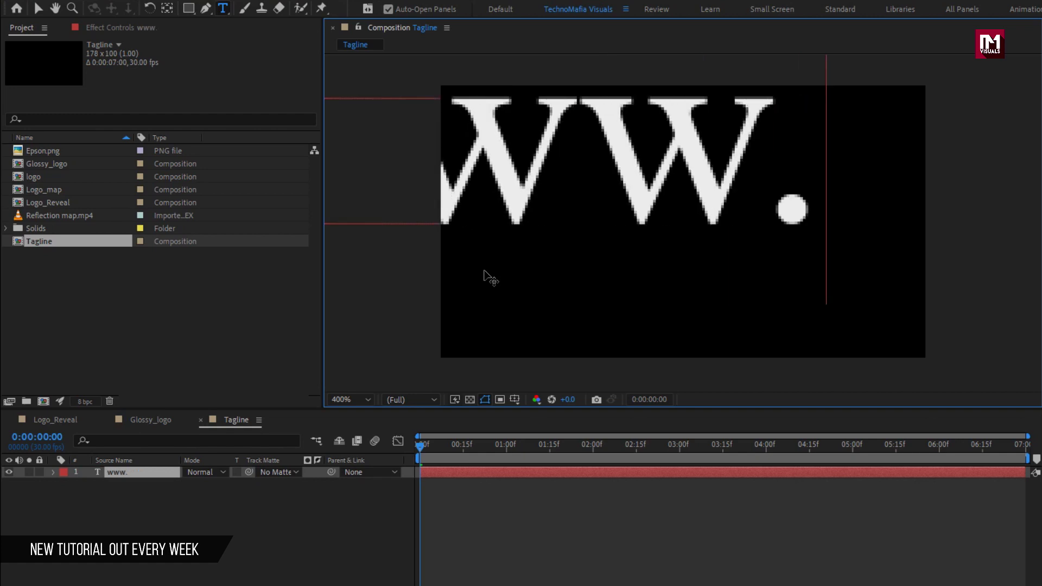
{"action": "type", "text": "epson.com"}
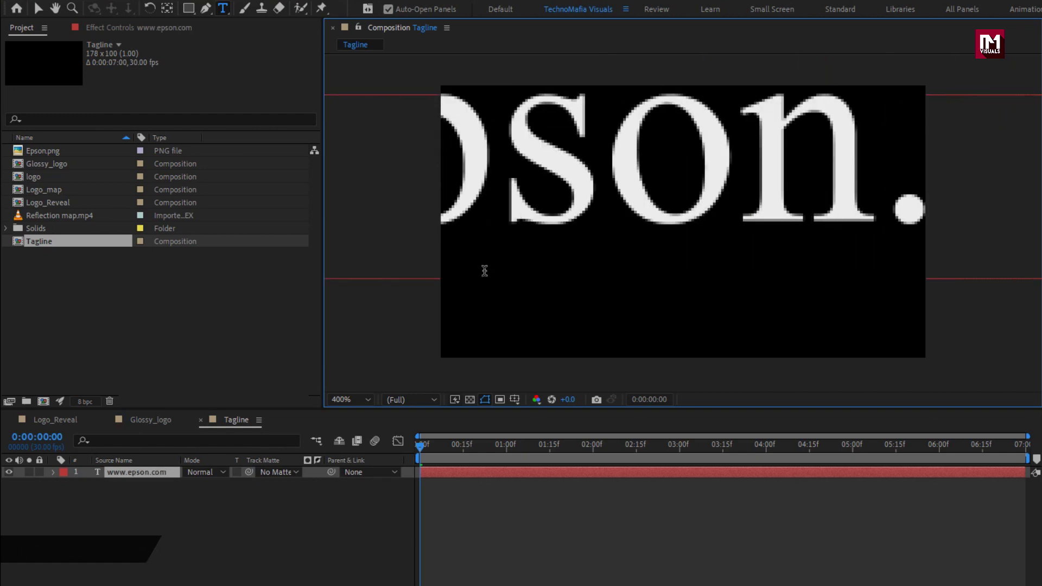
{"action": "key", "text": "Escape"}
{"action": "key", "text": "v"}
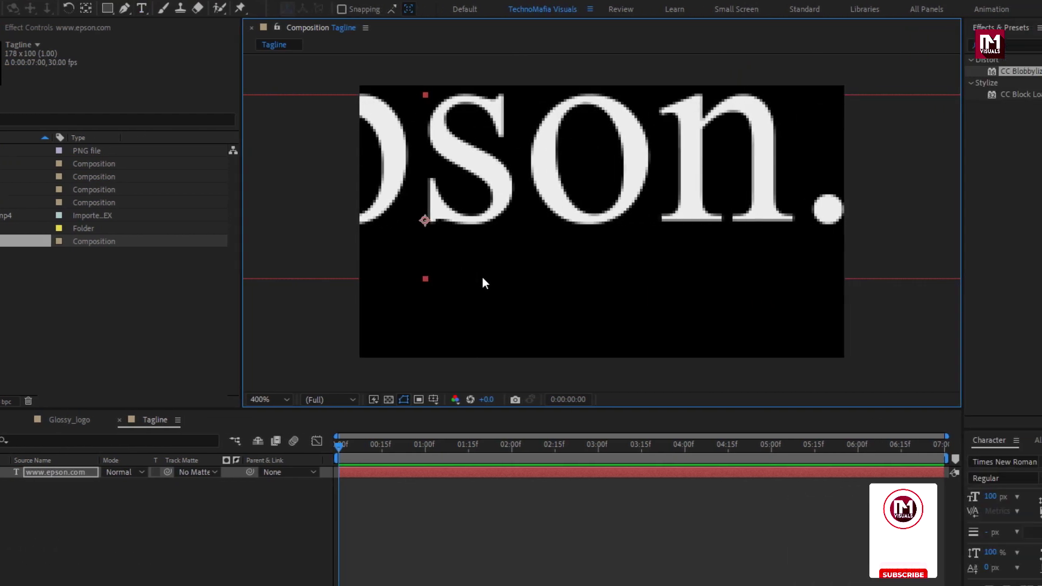
- Set the tagline text's font size to 24 px and move it near the centre of the composition frame
{"action": "left_click", "coordinate": [863, 497]}
{"action": "type", "text": "24"}
{"action": "key", "text": "Return"}
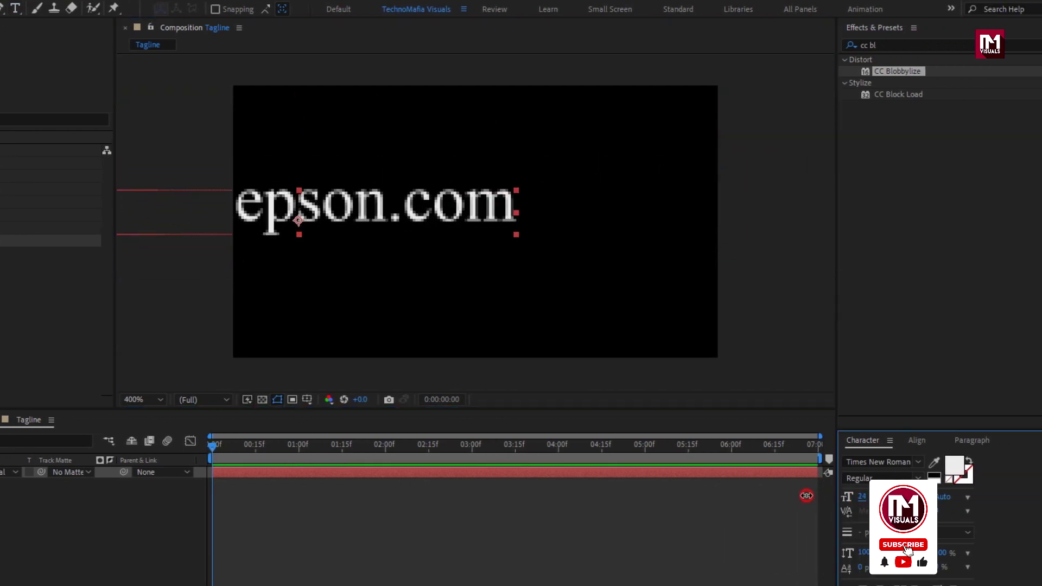
{"action": "left_click_drag", "start_coordinate": [262, 212], "coordinate": [432, 219]}
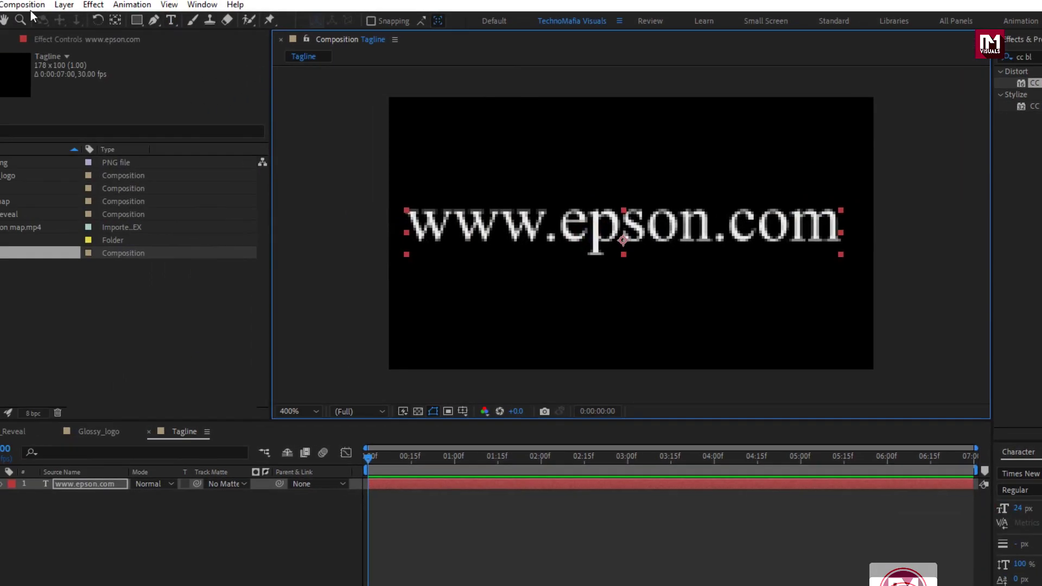
- Unlock the Tagline composition's aspect ratio and set its width to 800 px
{"action": "left_click", "coordinate": [24, 5]}
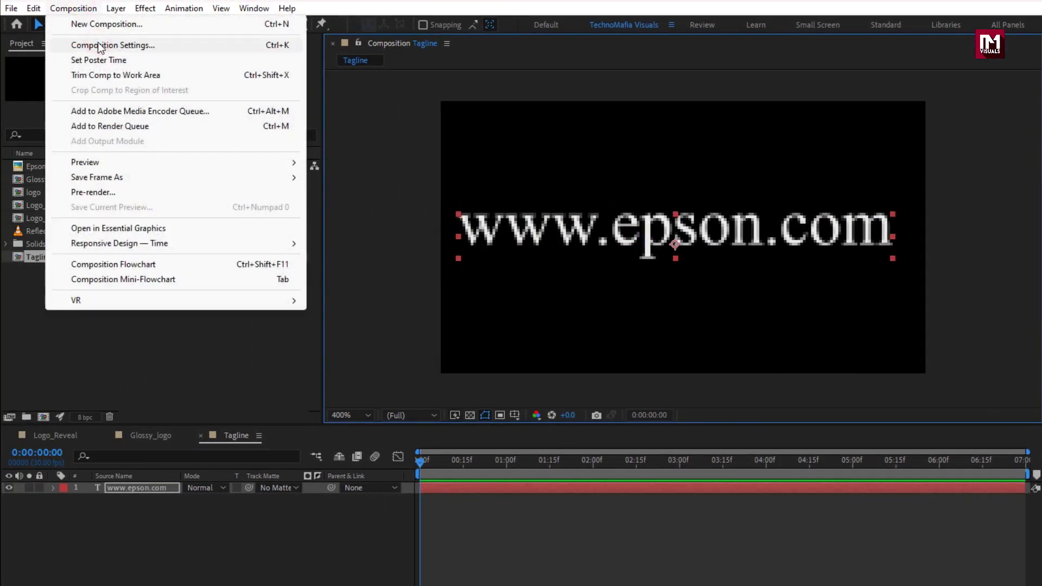
{"action": "left_click", "coordinate": [100, 46]}
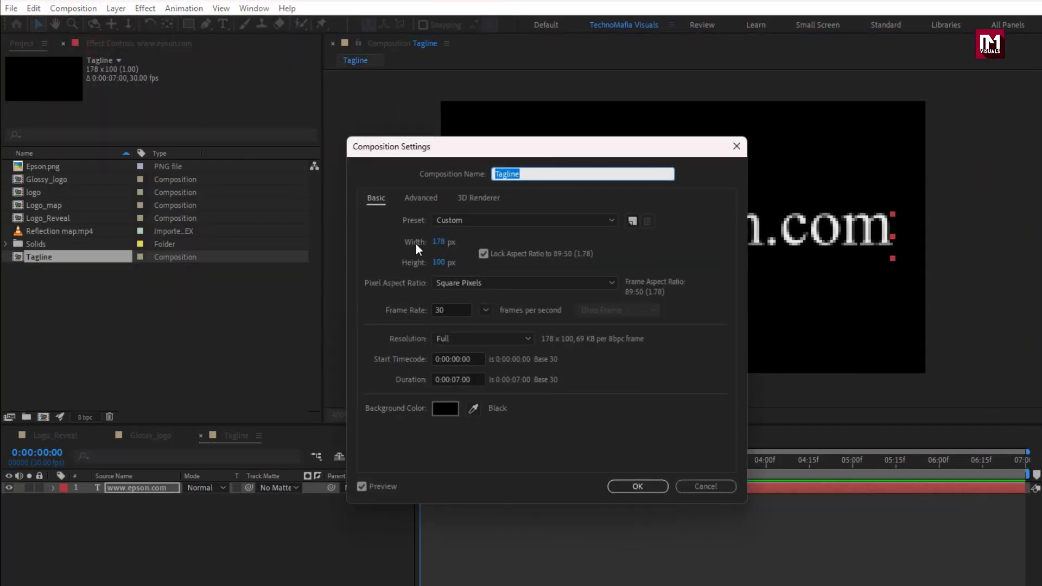
{"action": "left_click", "coordinate": [483, 254]}
{"action": "left_click", "coordinate": [438, 242]}
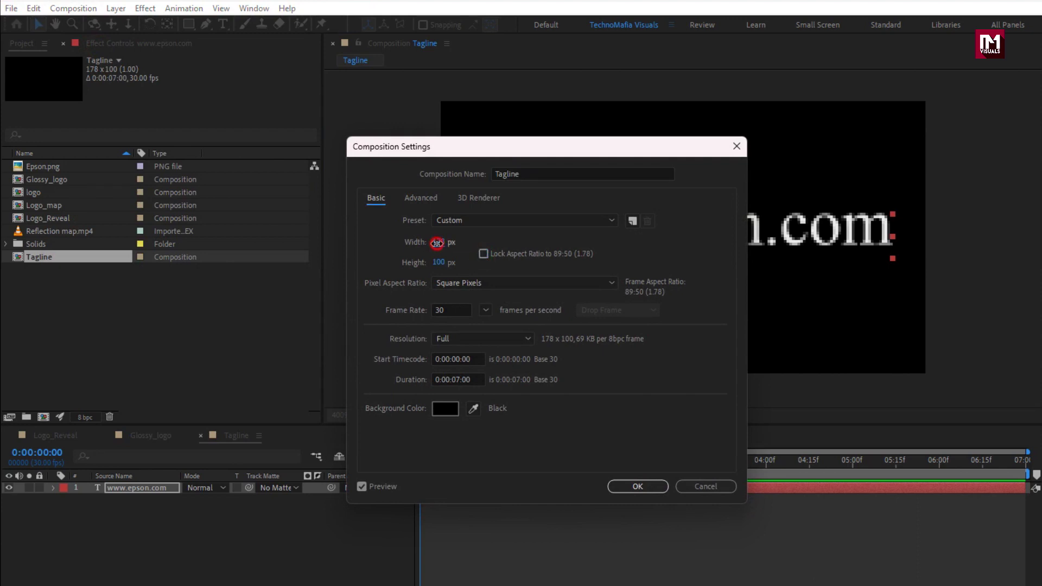
{"action": "type", "text": "800"}
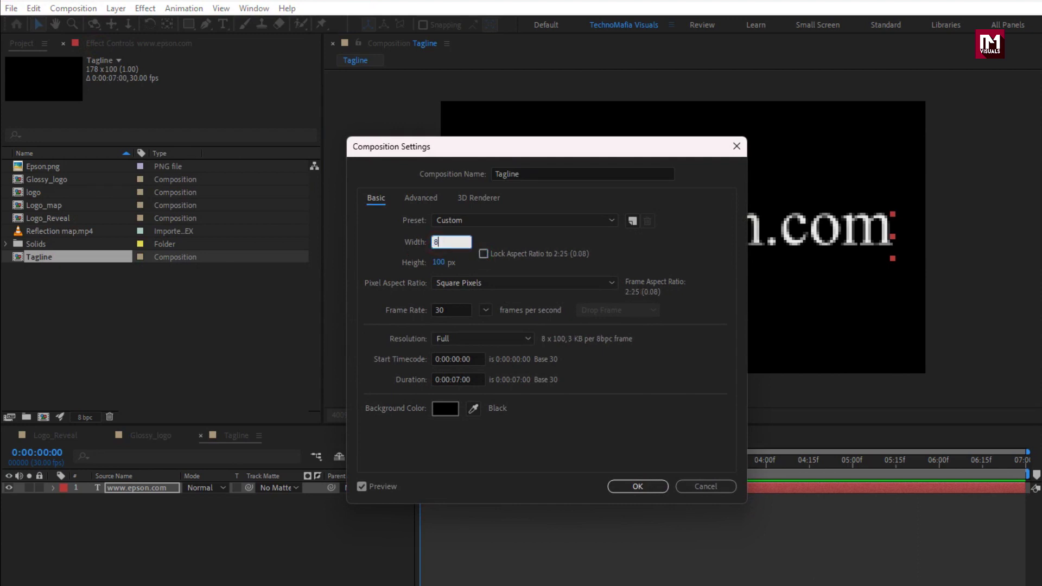
{"action": "key", "text": "Return"}
{"action": "key", "text": "comma"}
{"action": "key", "text": "comma"}
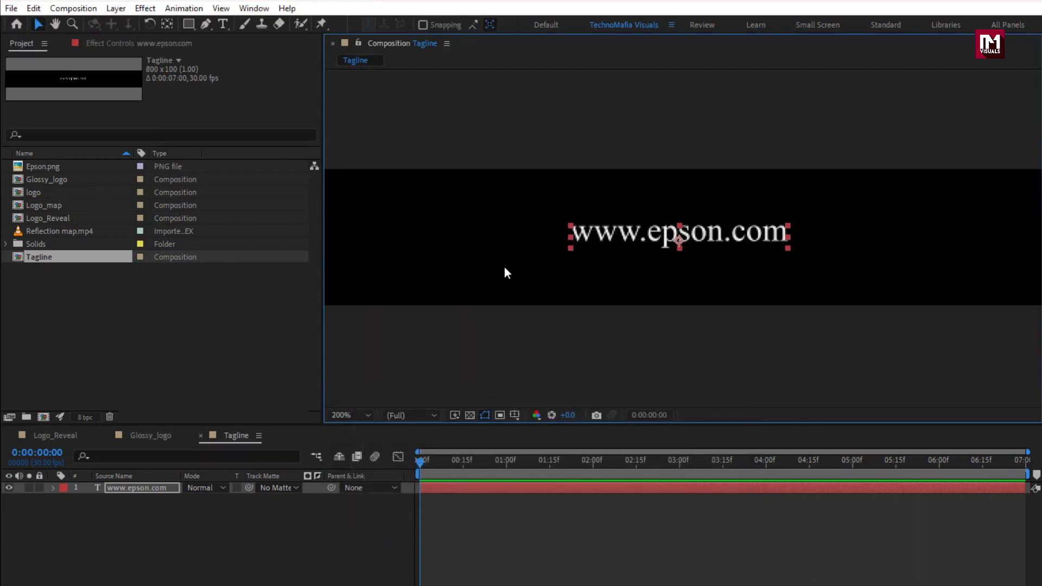
- Enlarge the tagline text to 102 px and move it slightly to centre it vertically in the frame
{"action": "left_click_drag", "start_coordinate": [864, 497], "coordinate": [918, 495]}
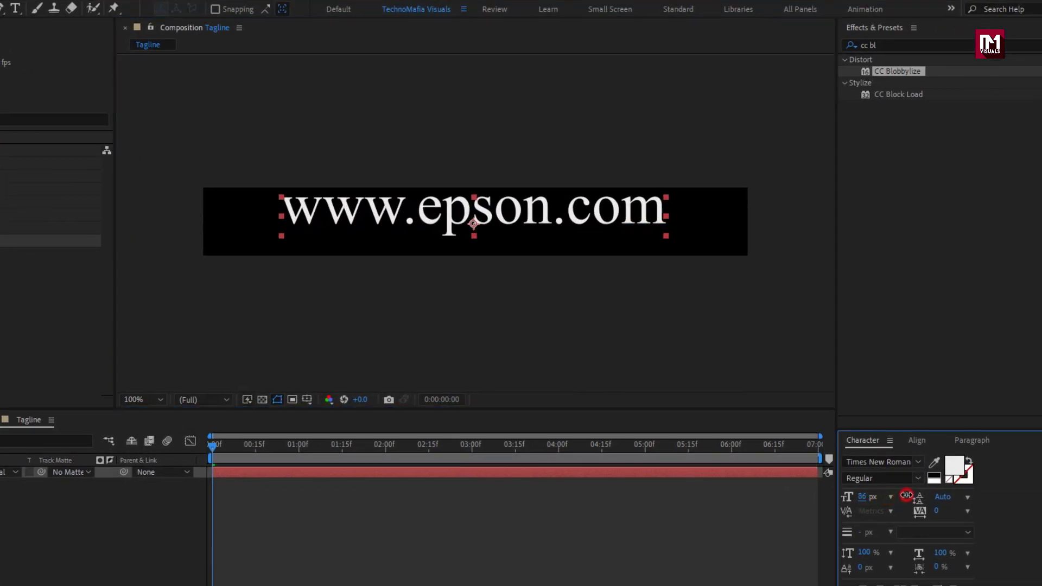
{"action": "left_click", "coordinate": [420, 229]}
{"action": "left_click_drag", "start_coordinate": [420, 244], "coordinate": [420, 238]}
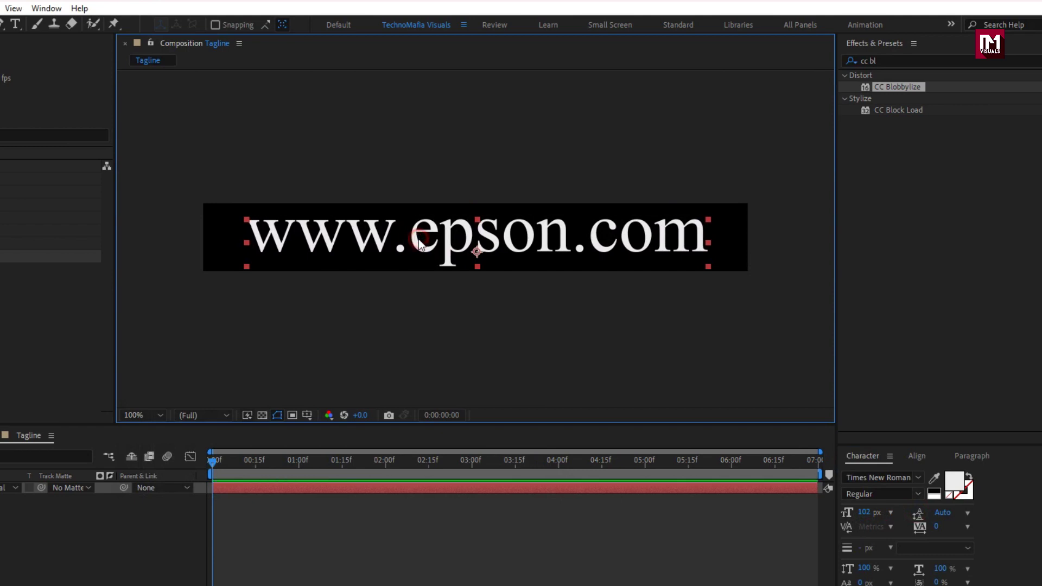
- Set the tagline text's font to Montserrat Medium and reduce its size so it fits inside the composition's width
{"action": "left_click", "coordinate": [852, 477]}
{"action": "type", "text": "mont"}
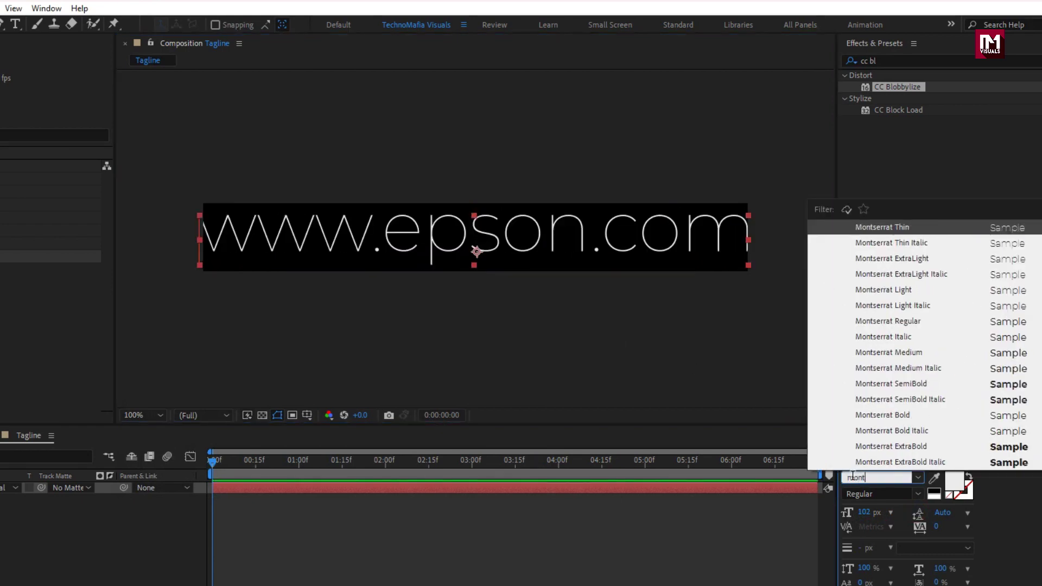
{"action": "left_click", "coordinate": [894, 356]}
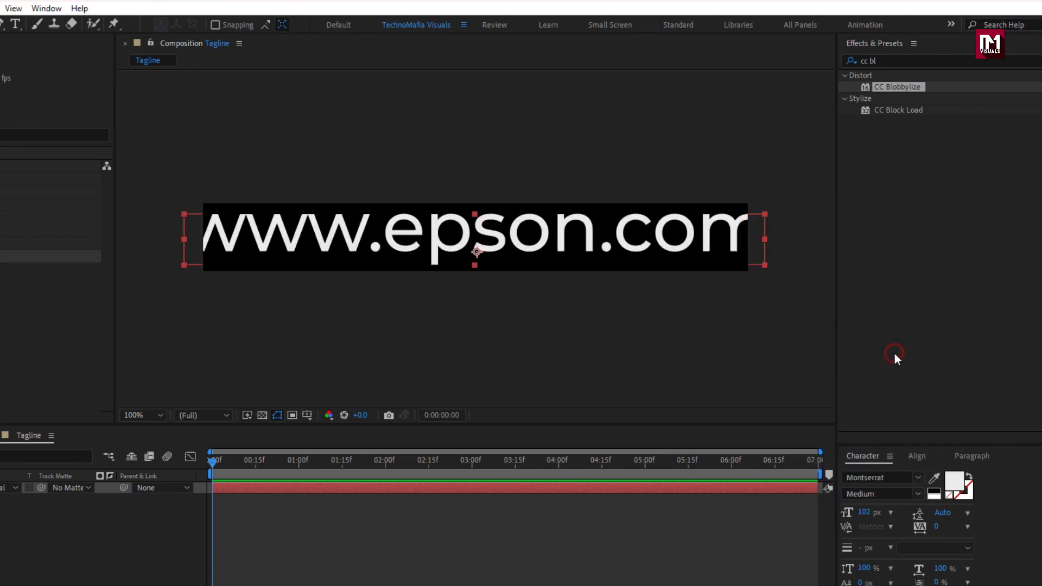
{"action": "left_click", "coordinate": [864, 515]}
{"action": "left_click_drag", "start_coordinate": [864, 515], "coordinate": [855, 514]}
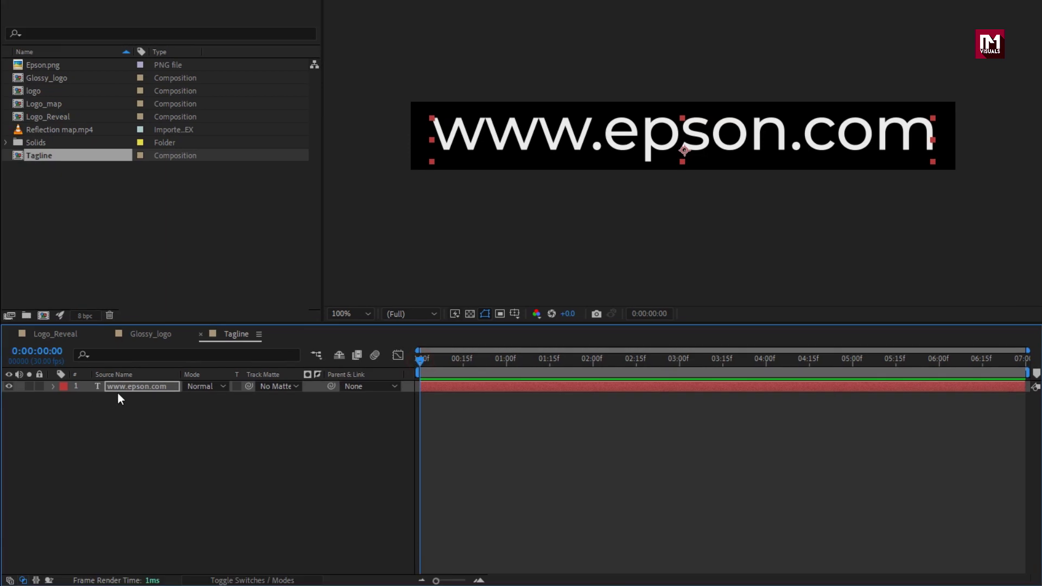
{"action": "left_click", "coordinate": [124, 388]}
{"action": "left_click", "coordinate": [53, 386]}
{"action": "left_click", "coordinate": [317, 398]}
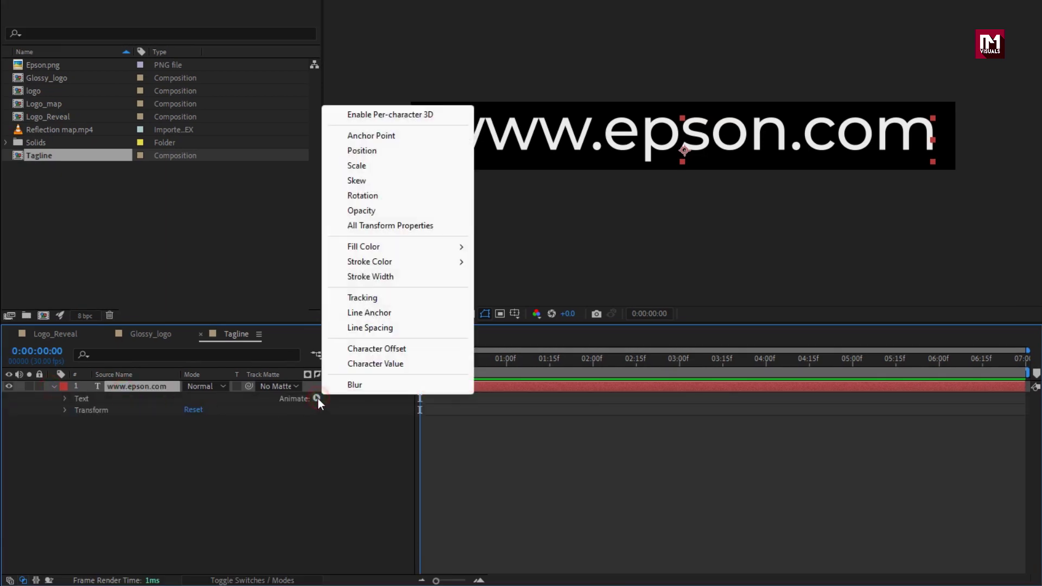
{"action": "left_click", "coordinate": [353, 295]}
{"action": "left_click", "coordinate": [245, 505]}
- Keyframe the tagline's Tracking Amount at 0 at 0:00:01:15 and at 30 at 0:00:00:15
{"action": "left_click_drag", "start_coordinate": [421, 362], "coordinate": [550, 367]}
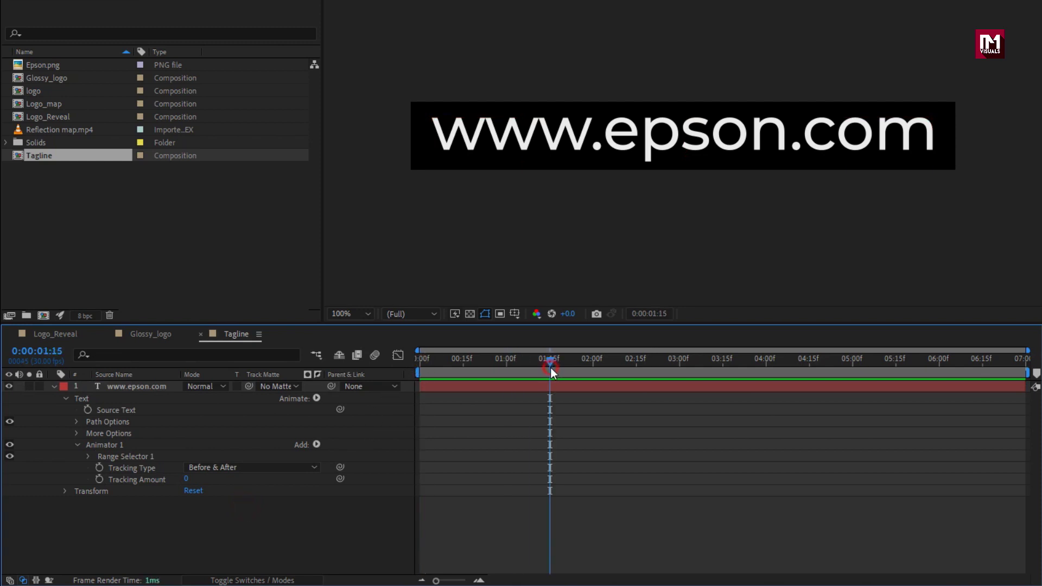
{"action": "left_click", "coordinate": [99, 479]}
{"action": "left_click", "coordinate": [464, 361]}
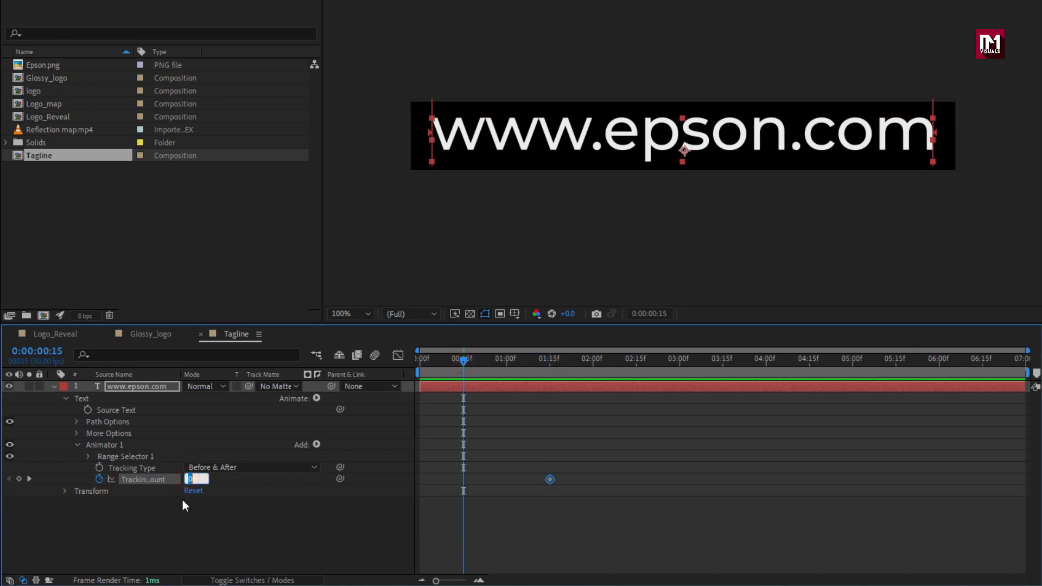
{"action": "type", "text": "30"}
{"action": "key", "text": "Return"}
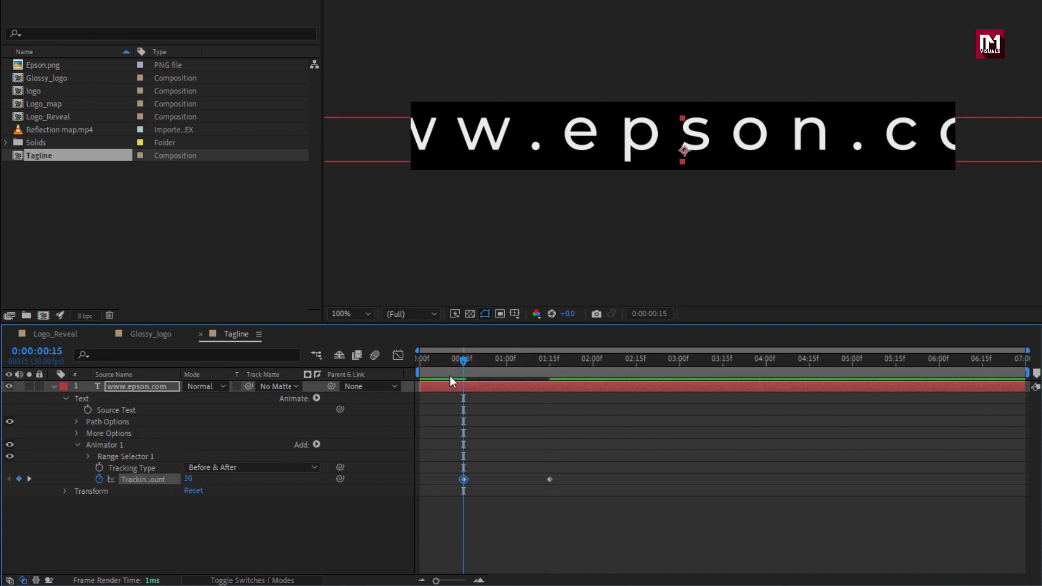
- Keyframe the tagline's position at its current place at 0:00:01:00 and below the frame, at Y 220.5, at 0:00:00:00
{"action": "left_click_drag", "start_coordinate": [463, 362], "coordinate": [549, 369]}
{"action": "left_click", "coordinate": [168, 386]}
{"action": "key", "text": "p"}
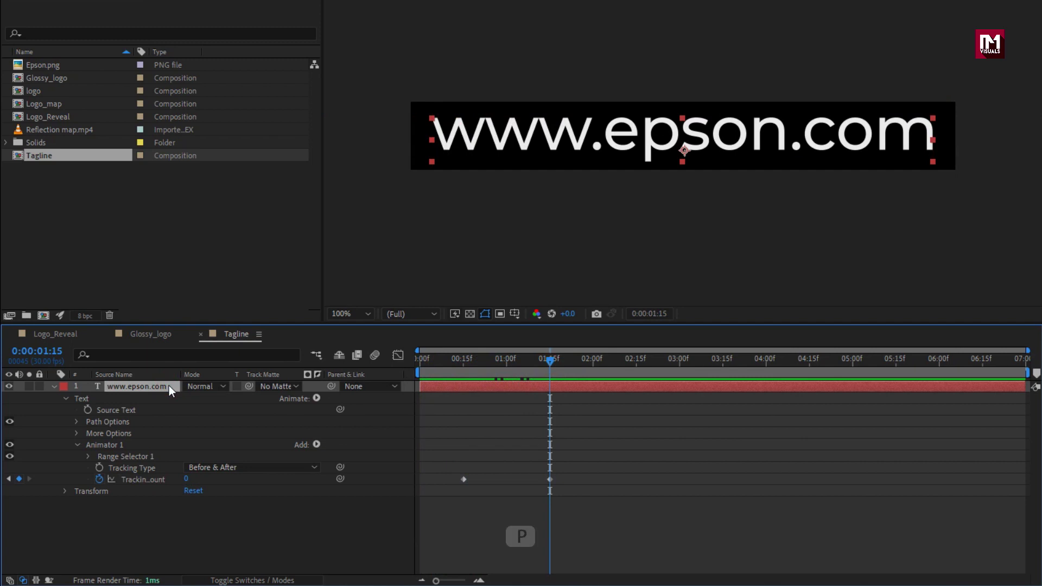
{"action": "left_click", "coordinate": [505, 362]}
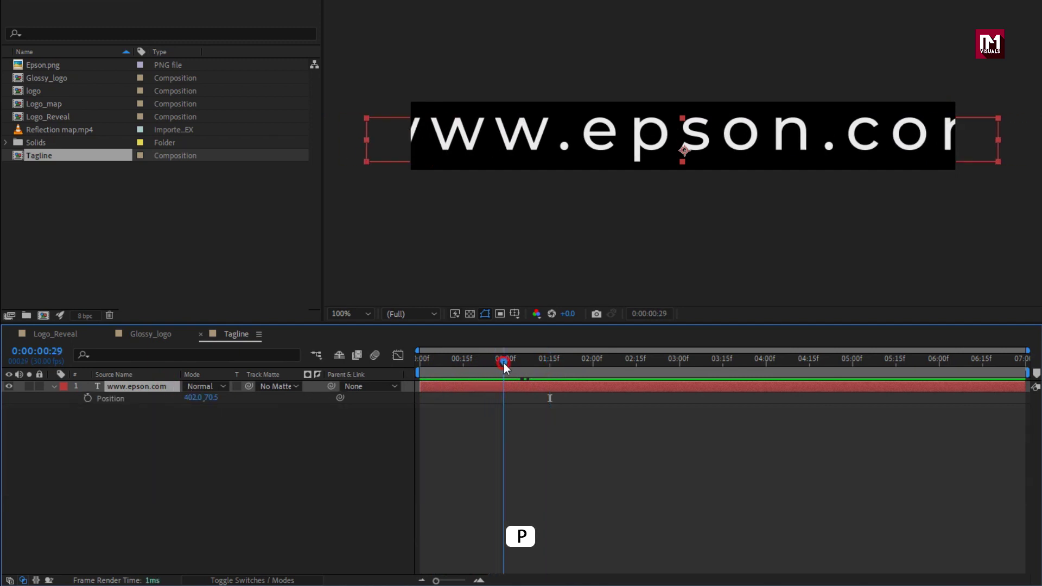
{"action": "left_click", "coordinate": [88, 400]}
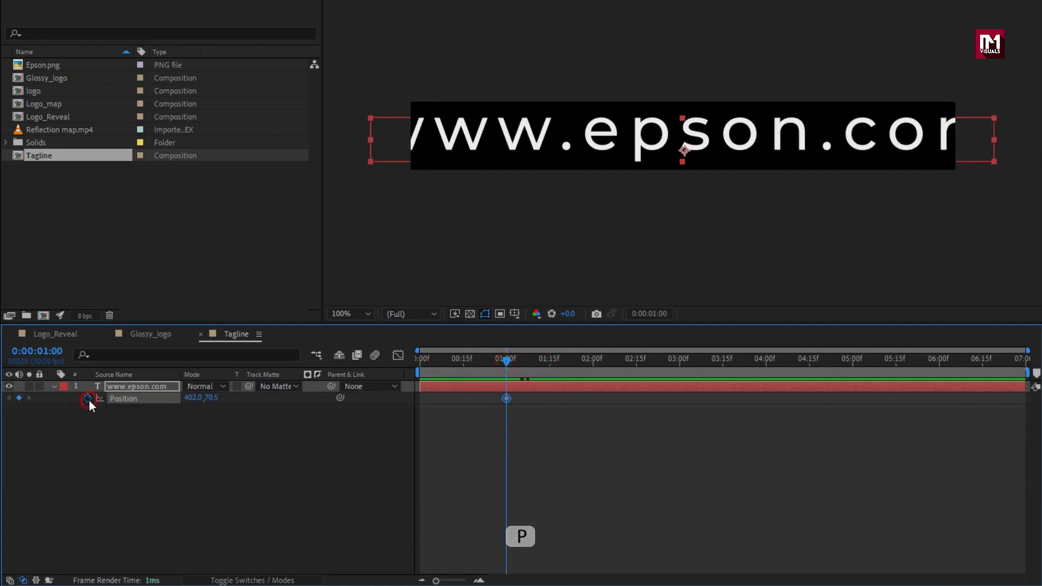
{"action": "left_click", "coordinate": [423, 360]}
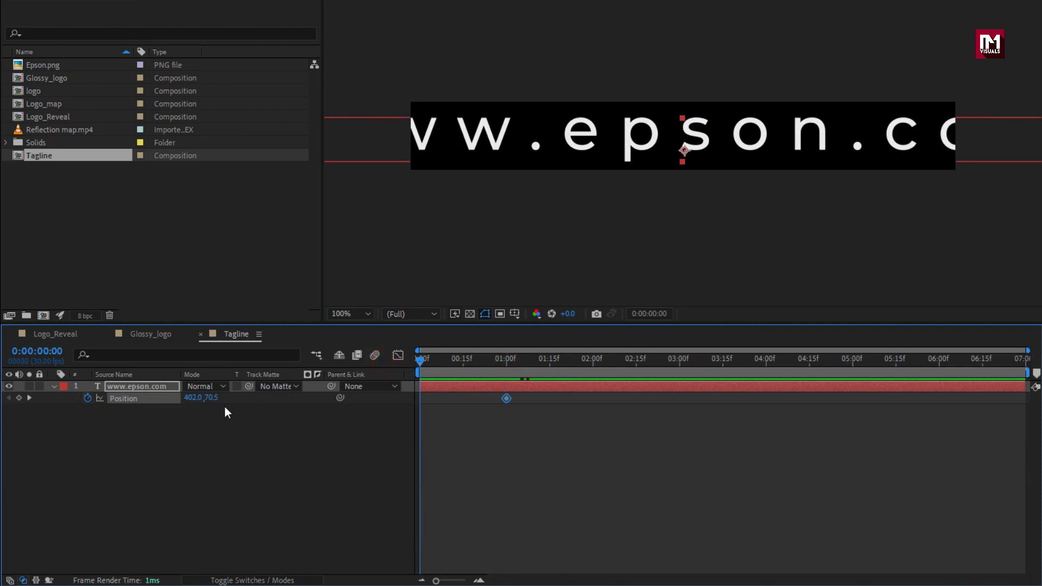
{"action": "left_click_drag", "start_coordinate": [215, 401], "coordinate": [315, 398]}
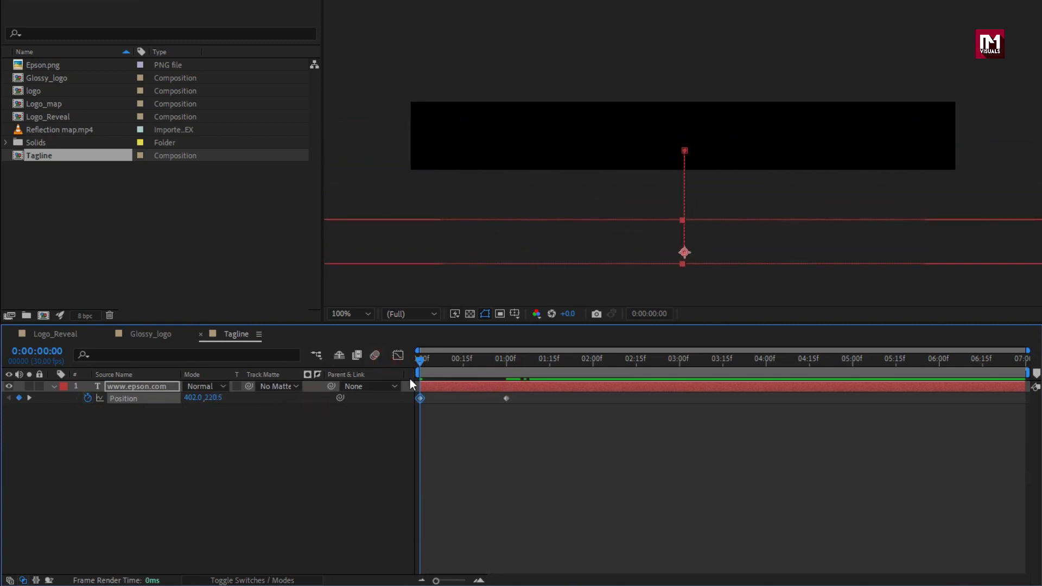
- Reveal all of the tagline's tracking and position keyframes and apply Easy Ease to them
{"action": "left_click_drag", "start_coordinate": [422, 361], "coordinate": [520, 361]}
{"action": "key", "text": "u"}
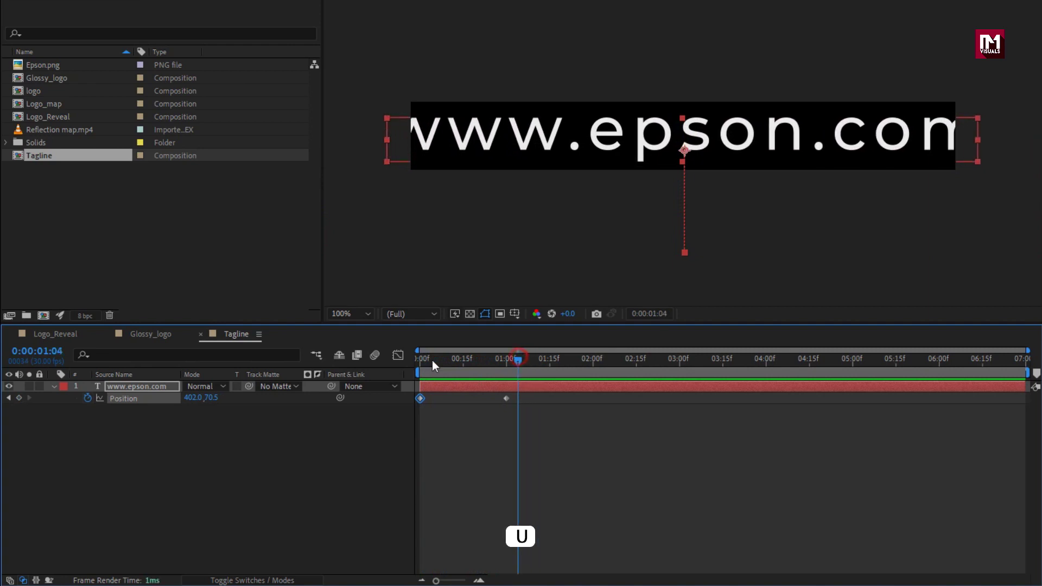
{"action": "key", "text": "u"}
{"action": "key", "text": "u"}
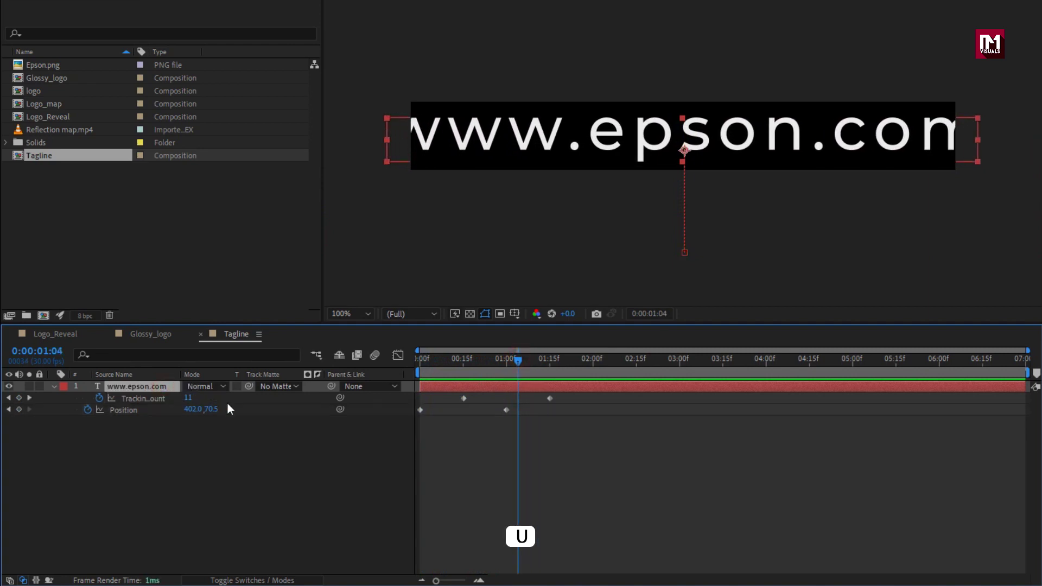
{"action": "left_click_drag", "start_coordinate": [582, 435], "coordinate": [397, 393]}
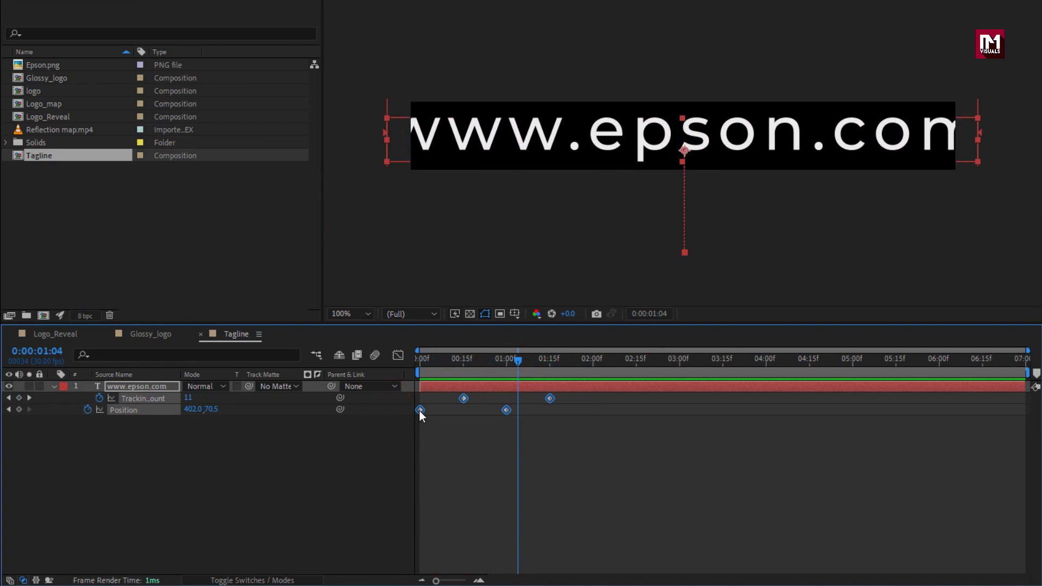
{"action": "right_click", "coordinate": [420, 409]}
{"action": "mouse_move", "coordinate": [525, 402]}
{"action": "left_click", "coordinate": [613, 445]}
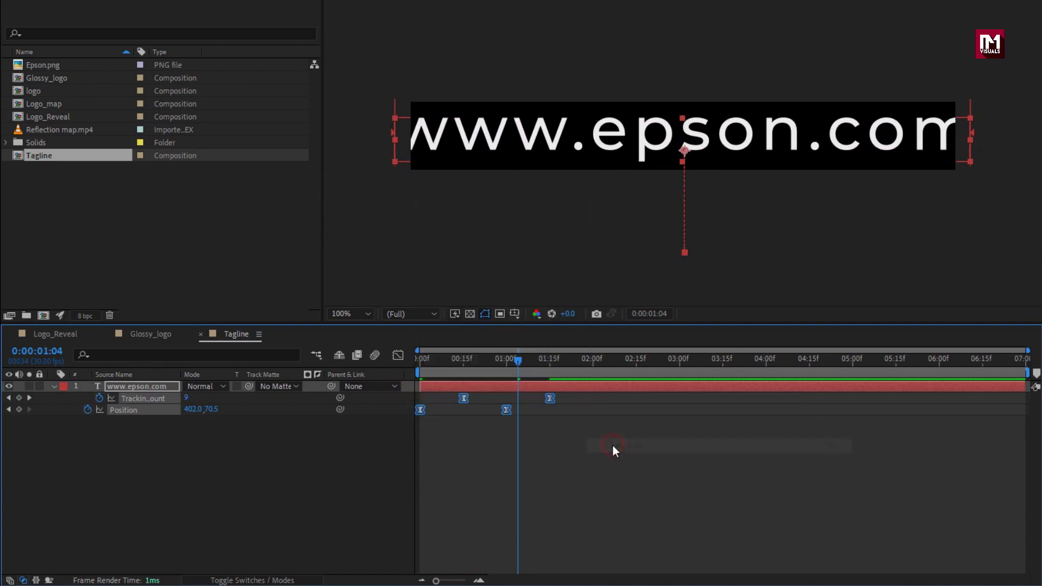
- Shape the tracking and position speed curves in the graph editor so the motion starts fast and slows gradually
{"action": "left_click", "coordinate": [399, 359]}
{"action": "left_click_drag", "start_coordinate": [486, 517], "coordinate": [509, 531]}
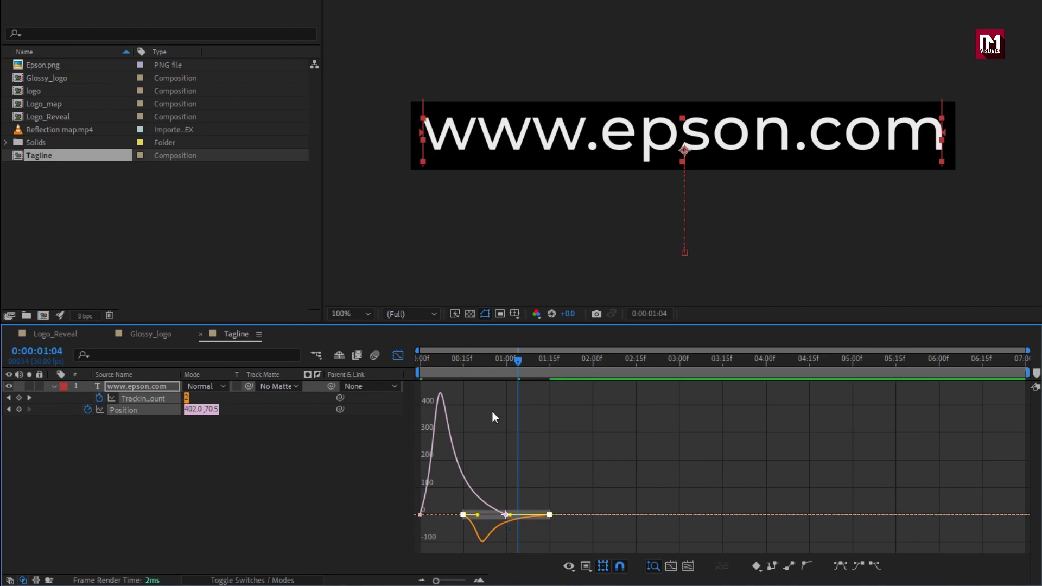
{"action": "mouse_move", "coordinate": [497, 360]}
{"action": "left_mouse_down"}
{"action": "mouse_move", "coordinate": [426, 361]}
{"action": "mouse_move", "coordinate": [529, 360]}
{"action": "mouse_move", "coordinate": [451, 363]}
{"action": "mouse_move", "coordinate": [491, 362]}
{"action": "left_mouse_up"}
- Reduce the tagline text's font size to 50 px, scrub through its reveal animation and close the graph editor
{"action": "left_click", "coordinate": [178, 387]}
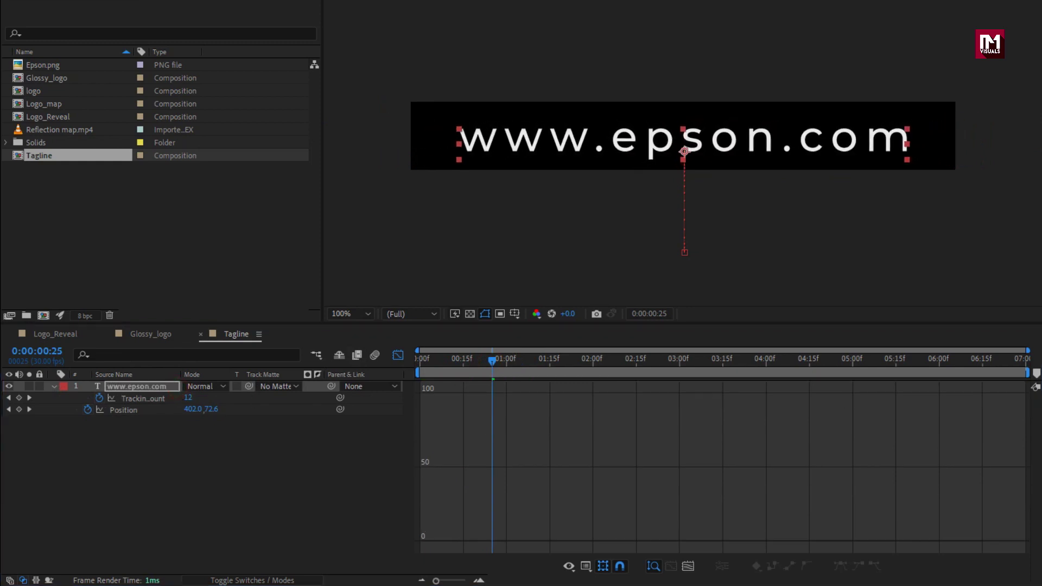
{"action": "left_click_drag", "start_coordinate": [494, 364], "coordinate": [418, 361]}
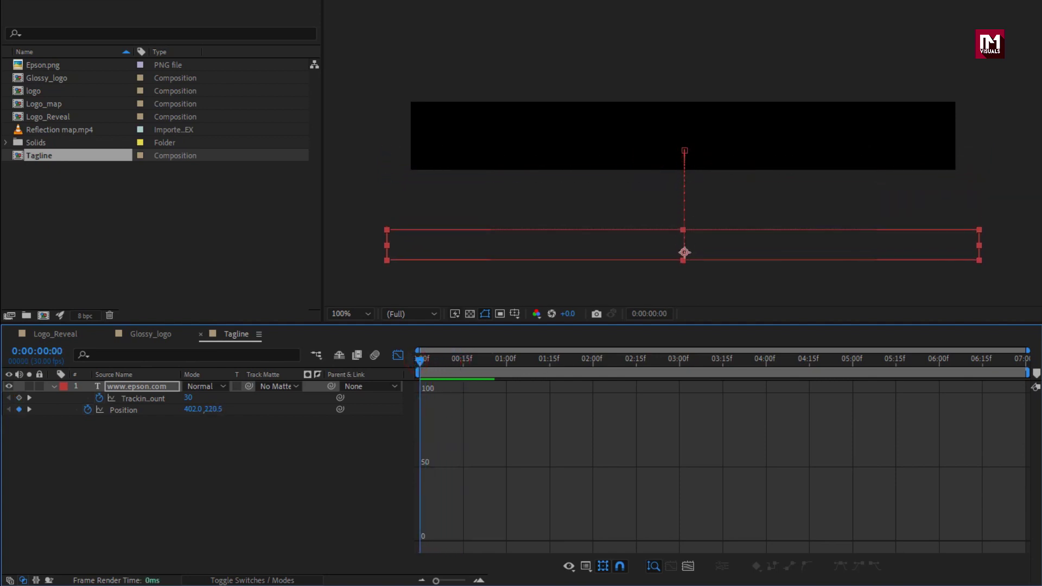
{"action": "left_click_drag", "start_coordinate": [424, 364], "coordinate": [640, 329]}
{"action": "left_click", "coordinate": [398, 356]}
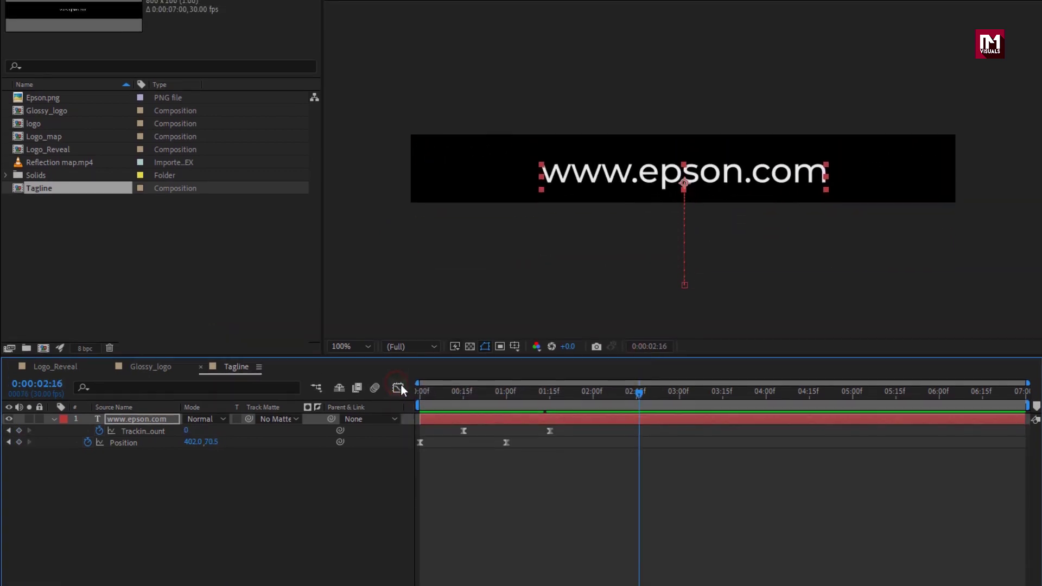
- Close the Tagline and Glossy_logo compositions and place the Tagline composition as the top layer in Logo_Reveal
{"action": "left_click", "coordinate": [200, 419]}
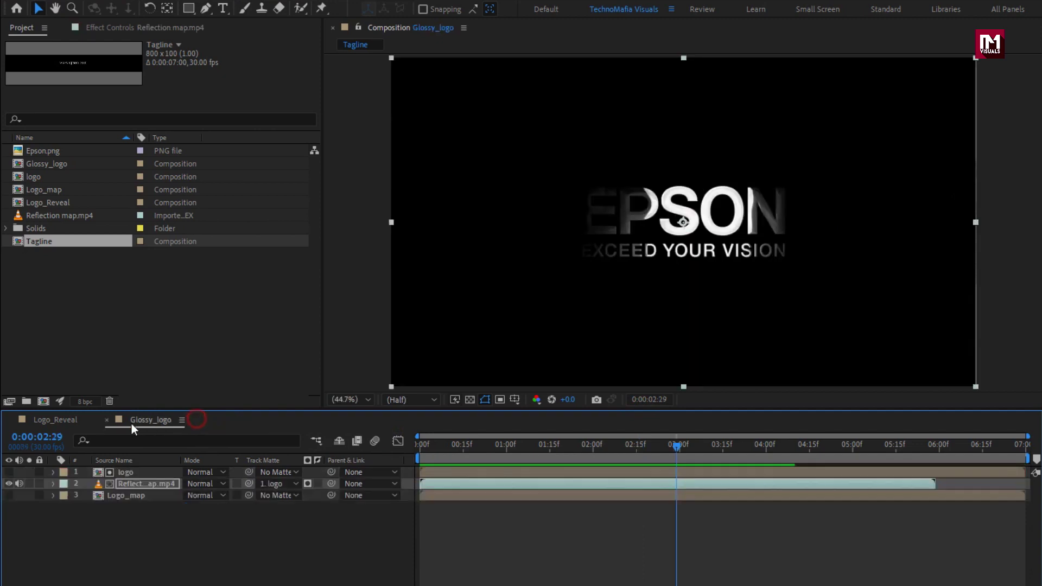
{"action": "left_click", "coordinate": [108, 421]}
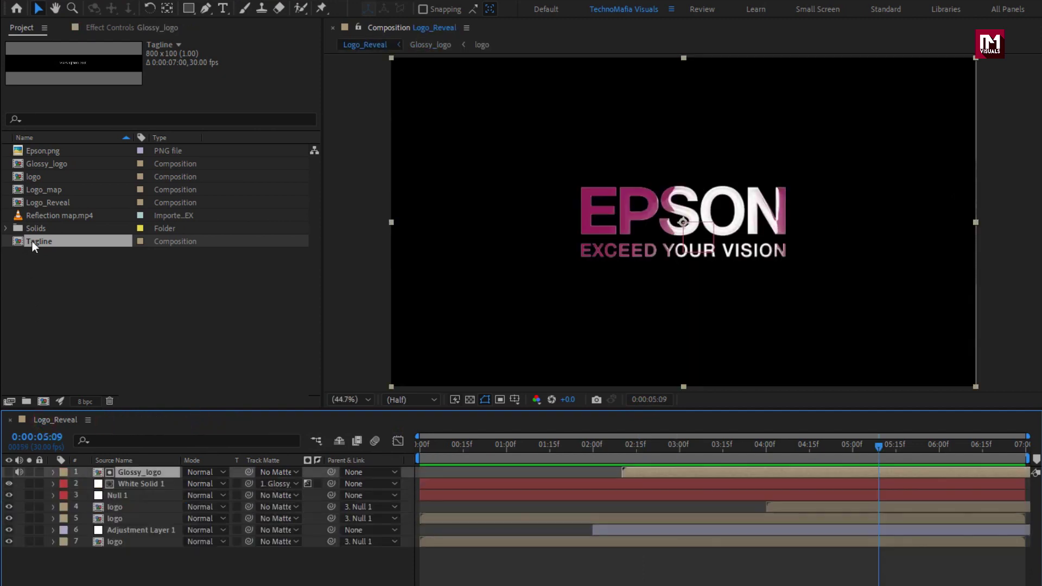
{"action": "left_click_drag", "start_coordinate": [41, 244], "coordinate": [143, 469]}
- Move the Tagline layer below the logo to position 960, 720 and shift its start to about 3.8 seconds
{"action": "key", "text": "p"}
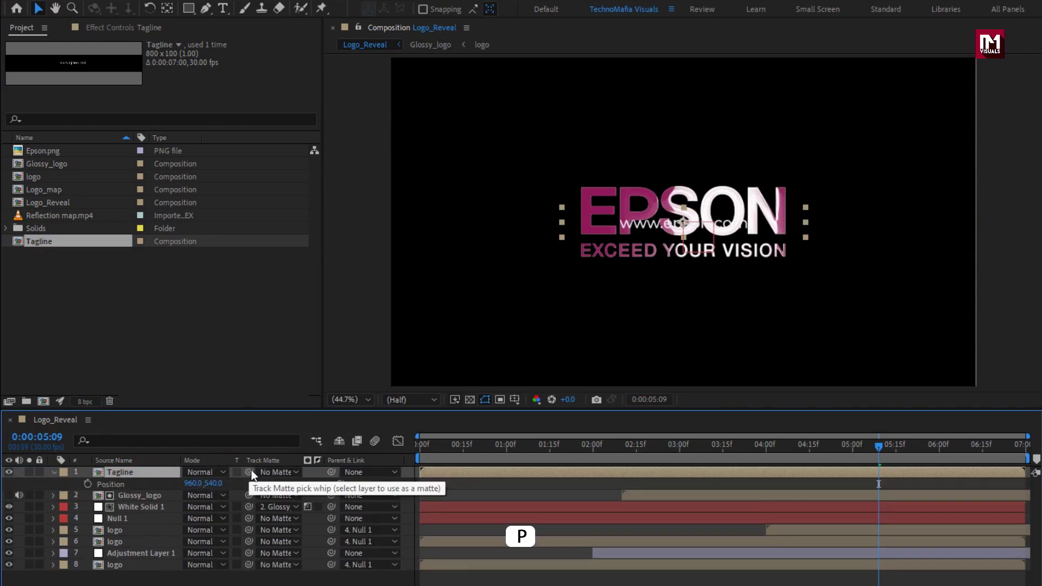
{"action": "left_click_drag", "start_coordinate": [216, 484], "coordinate": [337, 482]}
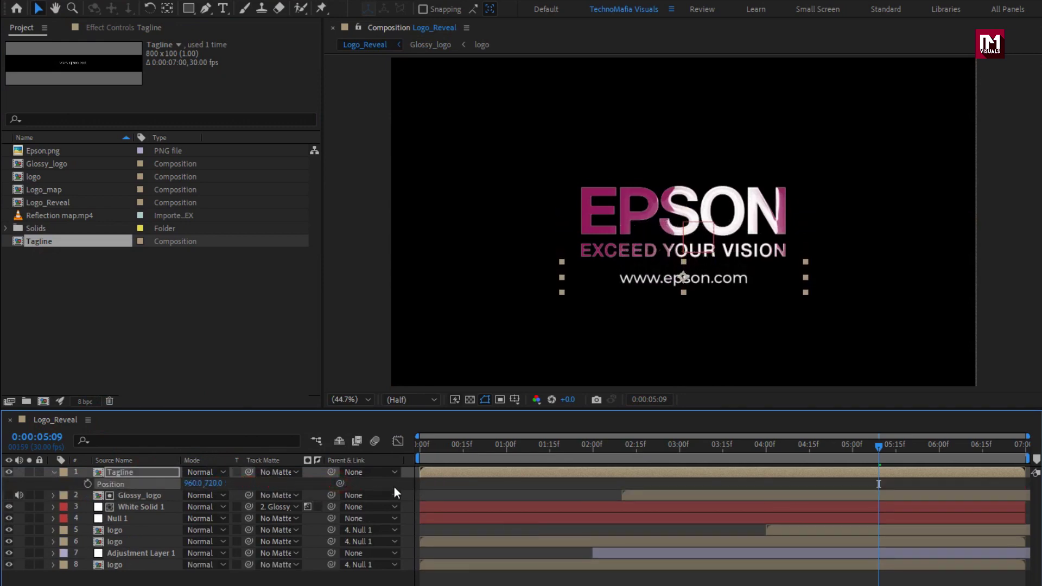
{"action": "left_click_drag", "start_coordinate": [664, 444], "coordinate": [752, 447]}
{"action": "left_click_drag", "start_coordinate": [432, 473], "coordinate": [932, 421]}
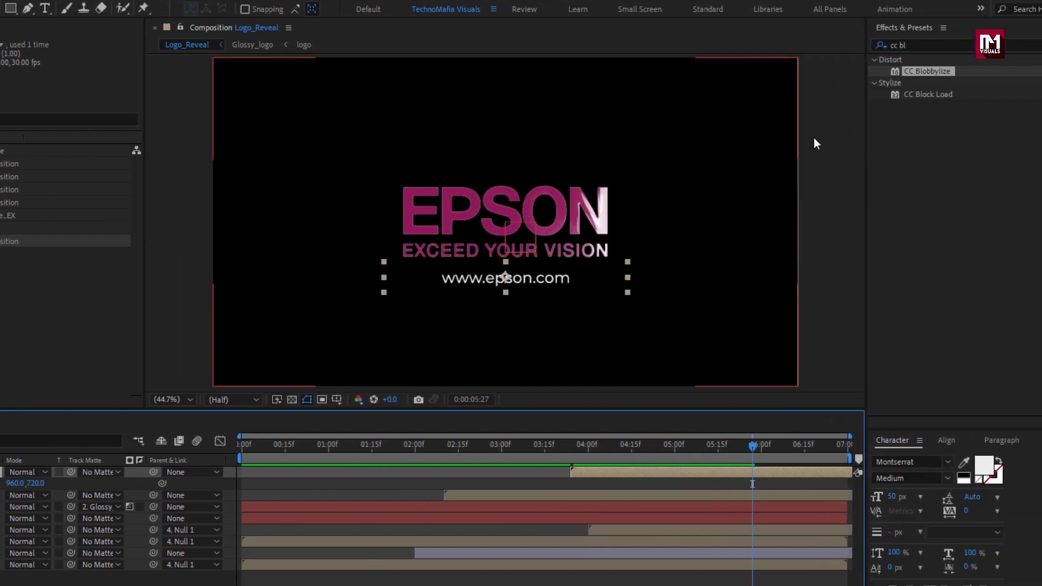
- Apply the Fill effect to the Tagline layer and set its color to dark grey 494949
{"action": "key", "text": "ctrl+5"}
{"action": "type", "text": "fill"}
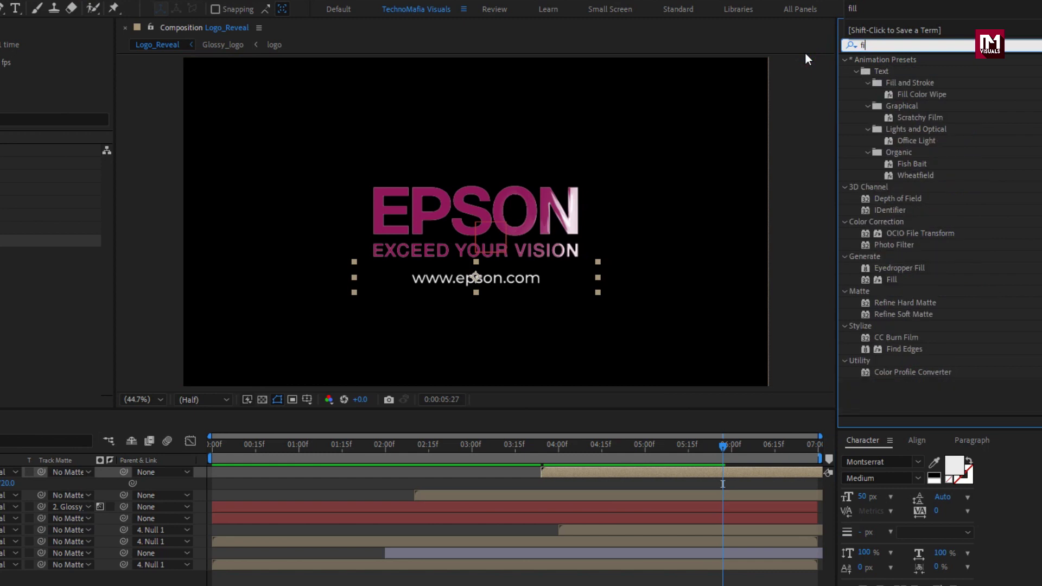
{"action": "left_click", "coordinate": [892, 129]}
{"action": "double_click", "coordinate": [893, 129]}
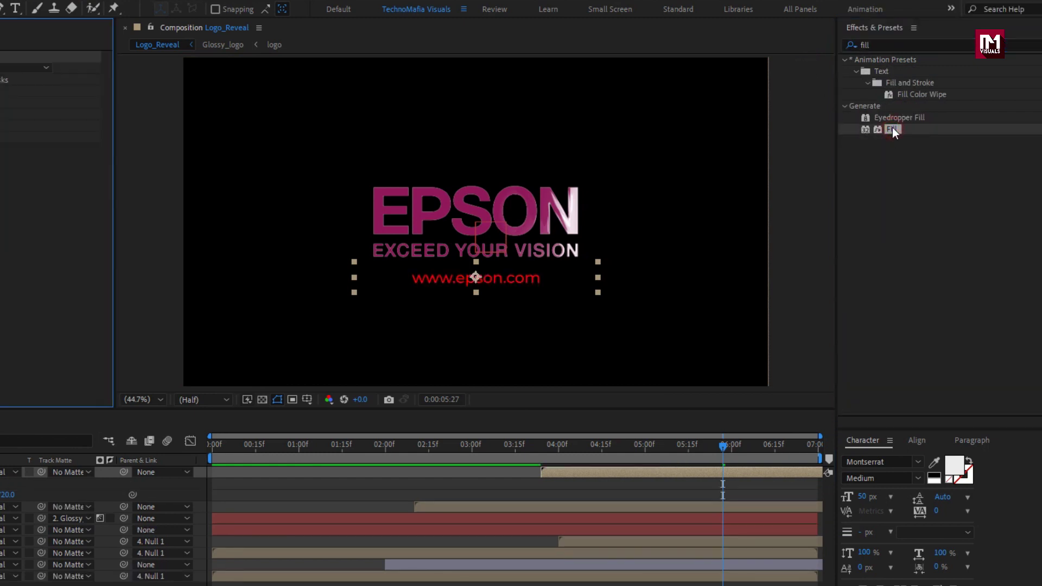
{"action": "left_click", "coordinate": [177, 92]}
{"action": "left_click_drag", "start_coordinate": [360, 304], "coordinate": [356, 348]}
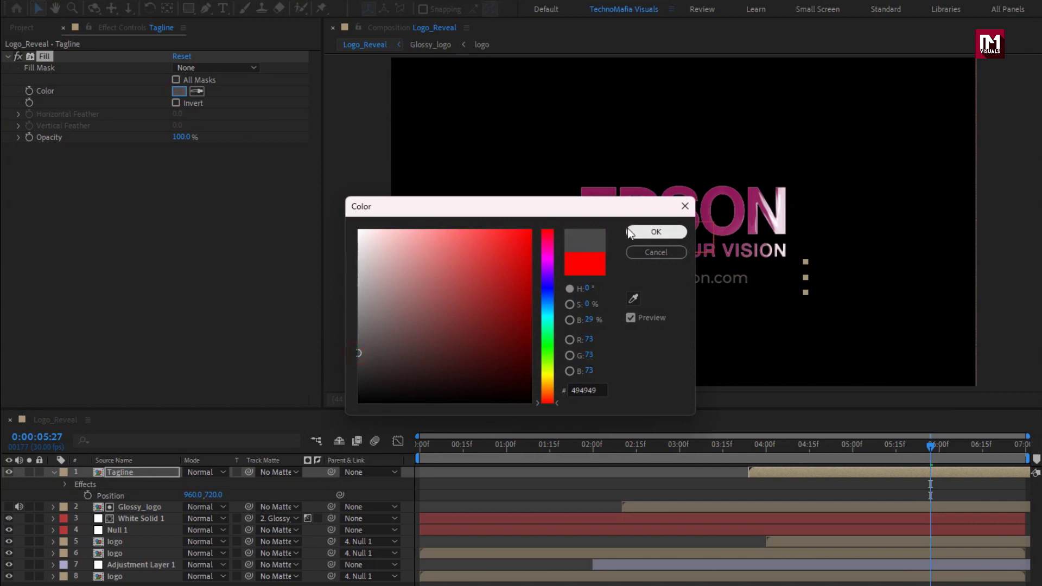
{"action": "left_click", "coordinate": [630, 231]}
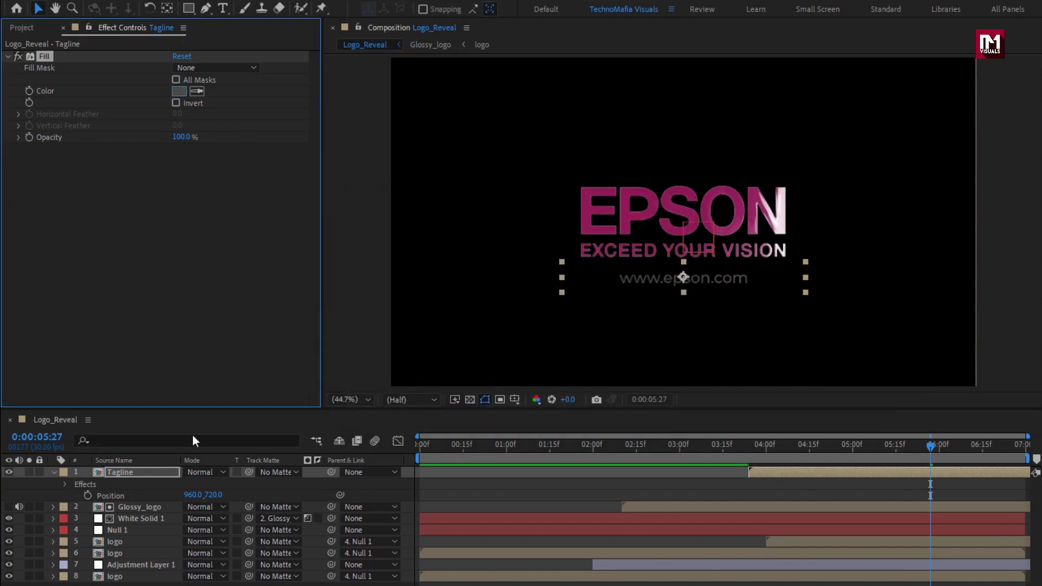
- Pre-compose all layers of Logo_Reveal into a new composition named Reveal, moving all attributes into it
{"action": "left_click", "coordinate": [52, 473]}
{"action": "left_click_drag", "start_coordinate": [155, 580], "coordinate": [110, 473]}
{"action": "right_click", "coordinate": [110, 474]}
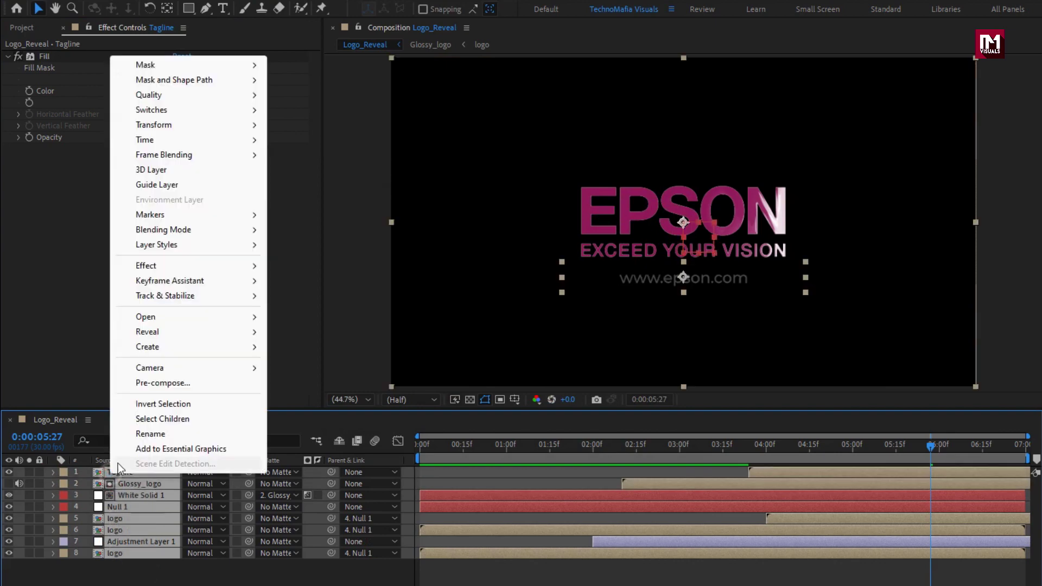
{"action": "left_click", "coordinate": [145, 387]}
{"action": "type", "text": "Reveal"}
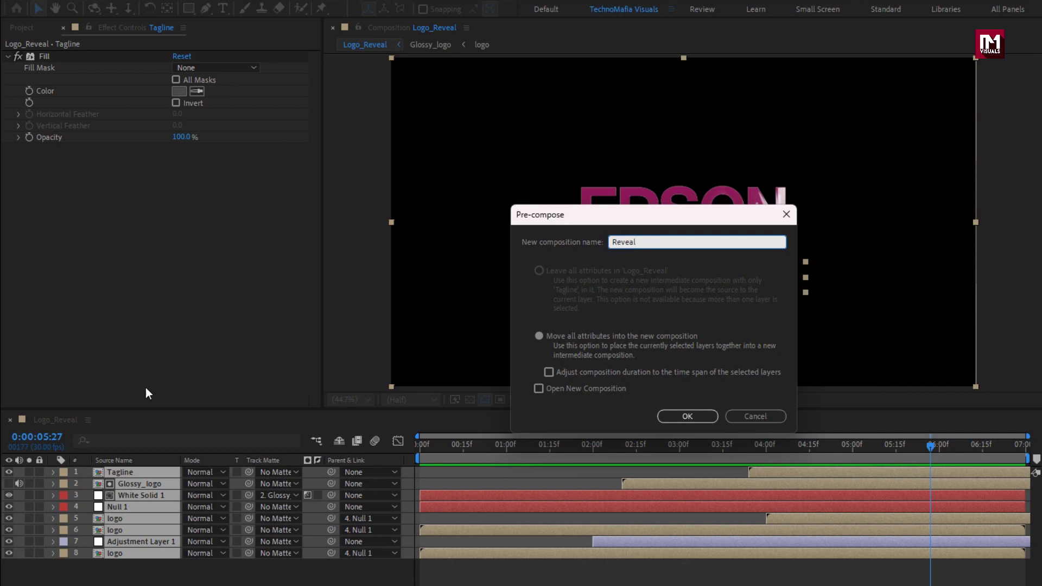
{"action": "left_click", "coordinate": [673, 415]}
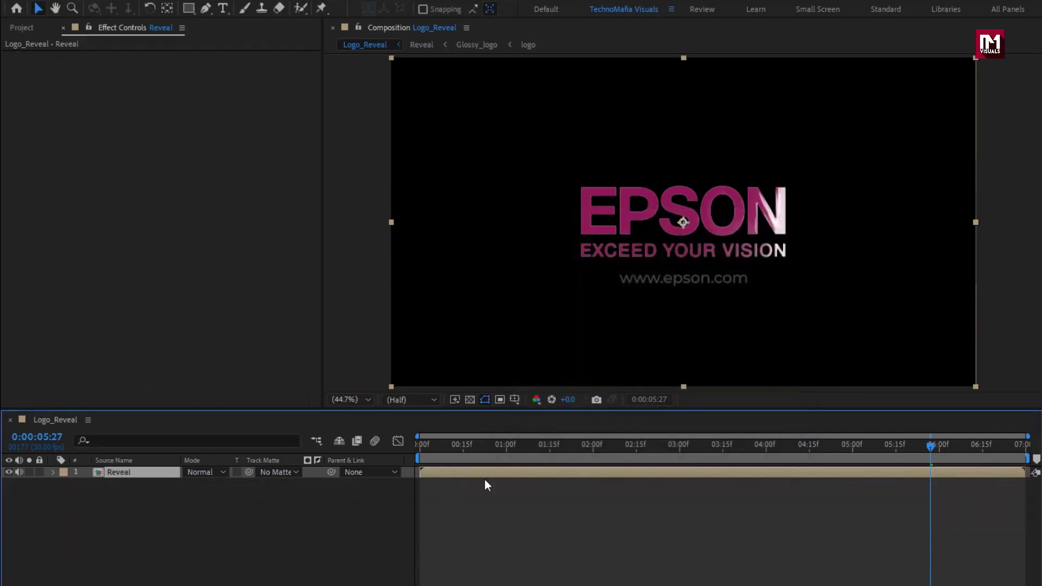
- Create a white 1920 x 1080 px solid named BG in the Logo_Reveal composition
{"action": "left_click", "coordinate": [229, 526]}
{"action": "right_click", "coordinate": [179, 522]}
{"action": "mouse_move", "coordinate": [224, 352]}
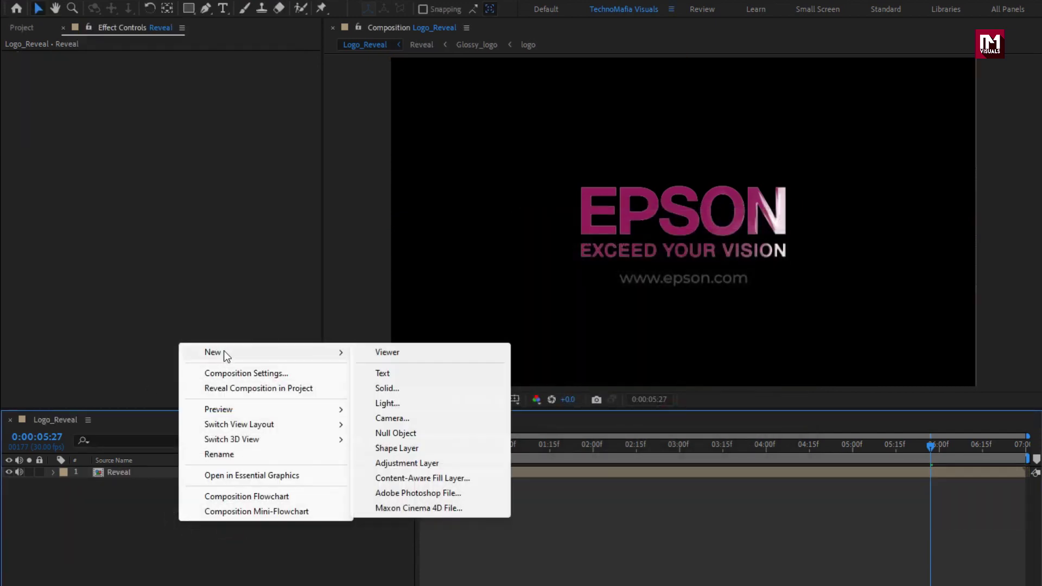
{"action": "left_click", "coordinate": [418, 388]}
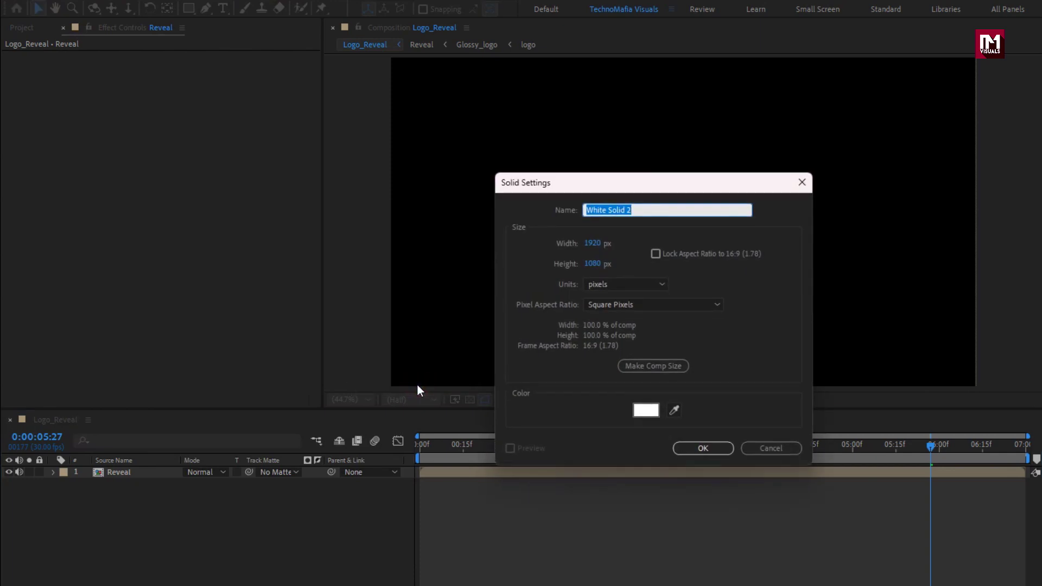
{"action": "type", "text": "BG"}
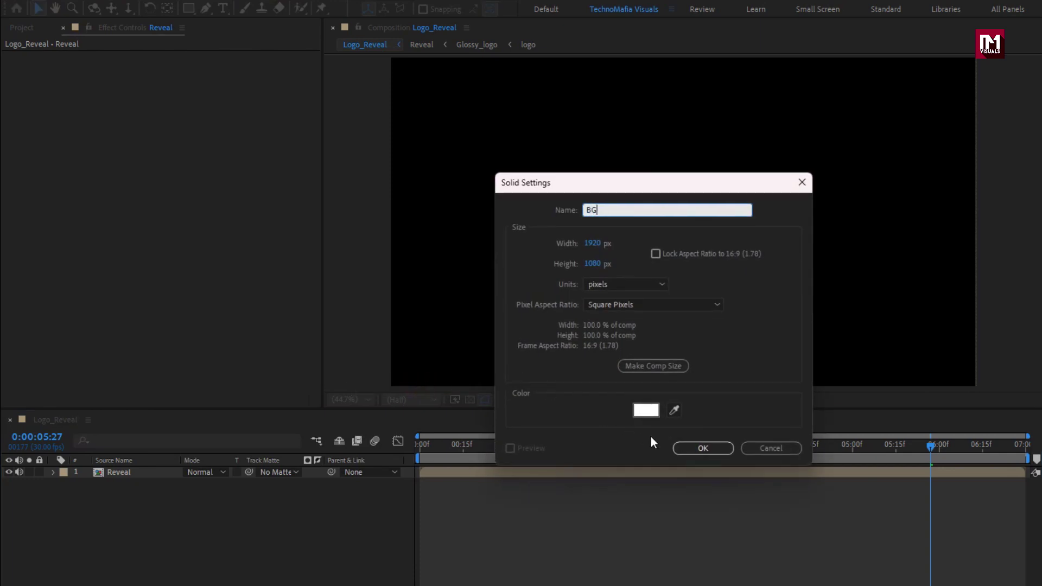
{"action": "left_click", "coordinate": [683, 448]}
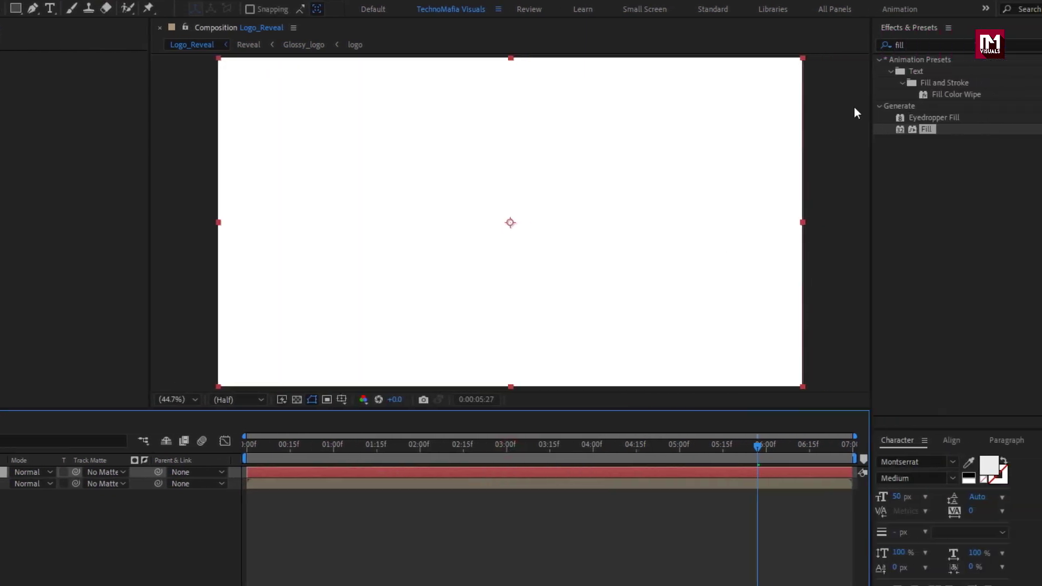
- Apply the Gradient Ramp effect to the BG solid and set its start color to light grey E2E2E2
{"action": "left_click", "coordinate": [893, 46]}
{"action": "type", "text": "ramp"}
{"action": "left_click_drag", "start_coordinate": [901, 75], "coordinate": [498, 190]}
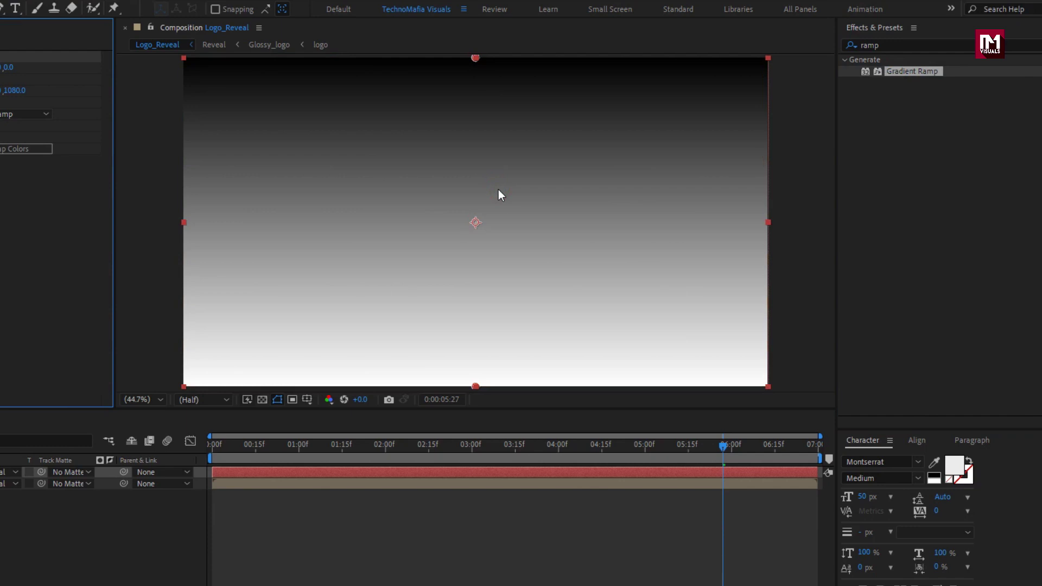
{"action": "left_click", "coordinate": [178, 79]}
{"action": "mouse_move", "coordinate": [380, 274]}
{"action": "left_mouse_down"}
{"action": "mouse_move", "coordinate": [354, 240]}
{"action": "mouse_move", "coordinate": [350, 249]}
{"action": "left_mouse_up"}
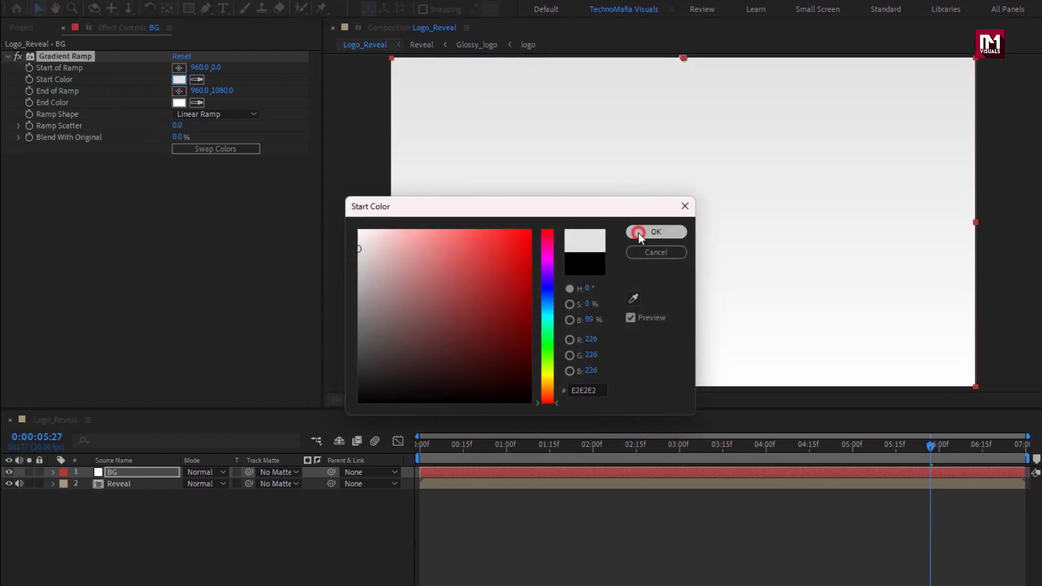
{"action": "left_click", "coordinate": [639, 233]}
- Set the BG gradient's end color to blue-grey A4B1BD
{"action": "left_click", "coordinate": [179, 103]}
{"action": "left_click_drag", "start_coordinate": [362, 326], "coordinate": [358, 280]}
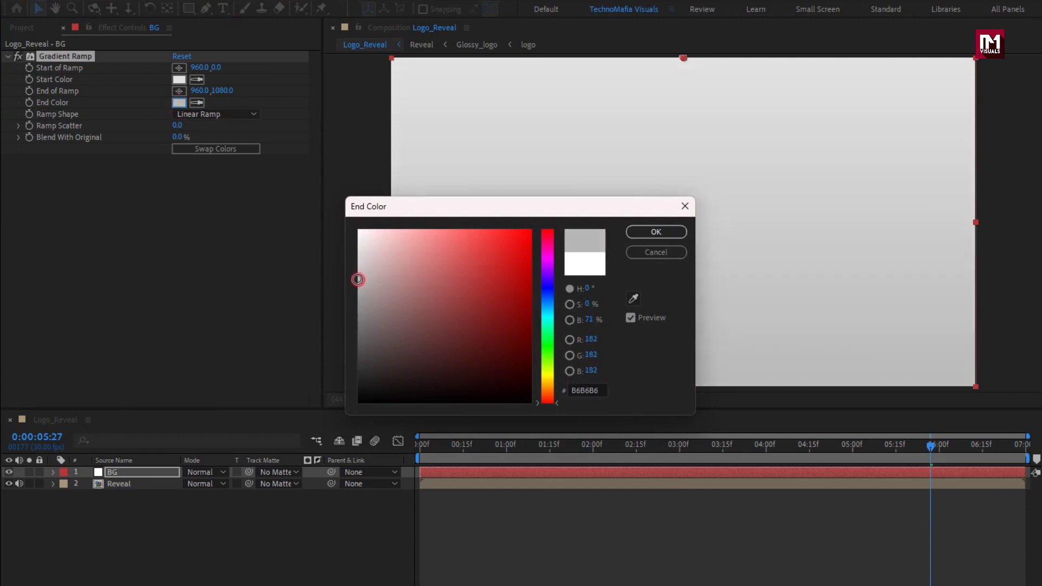
{"action": "left_click", "coordinate": [547, 302]}
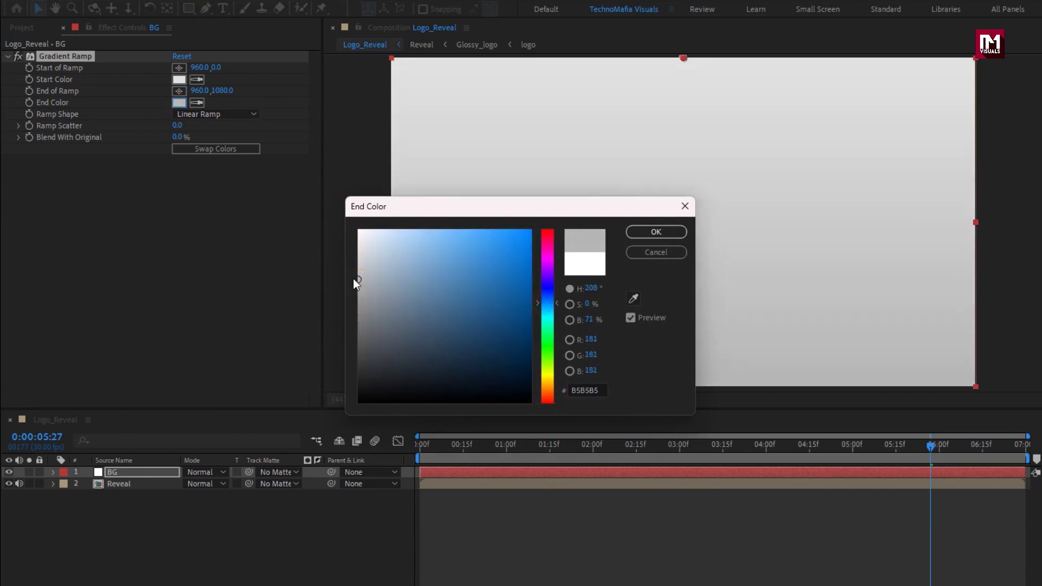
{"action": "left_click_drag", "start_coordinate": [354, 279], "coordinate": [380, 274]}
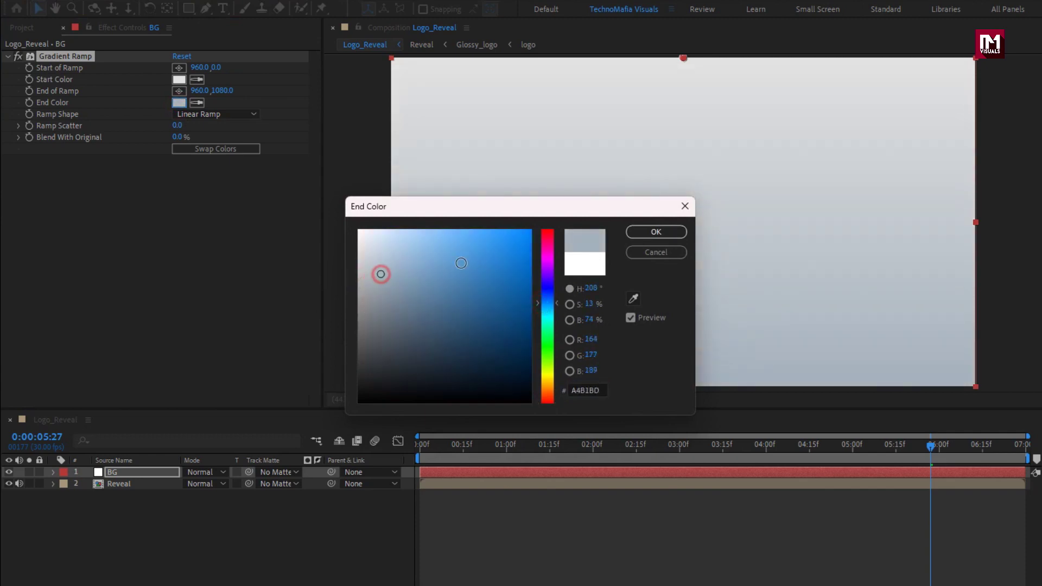
{"action": "left_click", "coordinate": [642, 233]}
- Make the BG gradient diagonal with its start point at 264, 136 and its end point at 2048, 1356
{"action": "key", "text": "comma"}
{"action": "key", "text": "comma"}
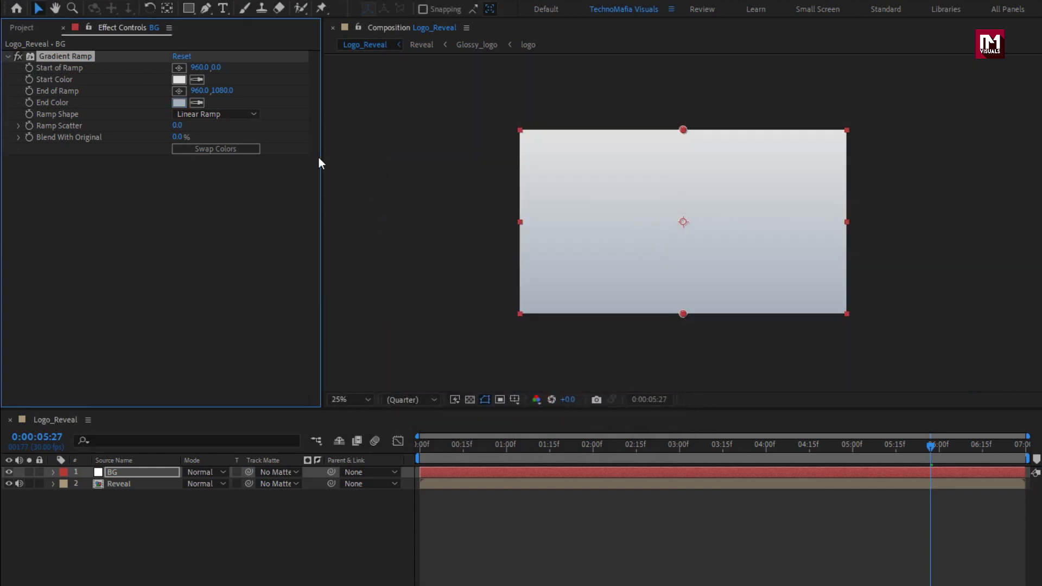
{"action": "left_click", "coordinate": [179, 68]}
{"action": "left_click", "coordinate": [565, 153]}
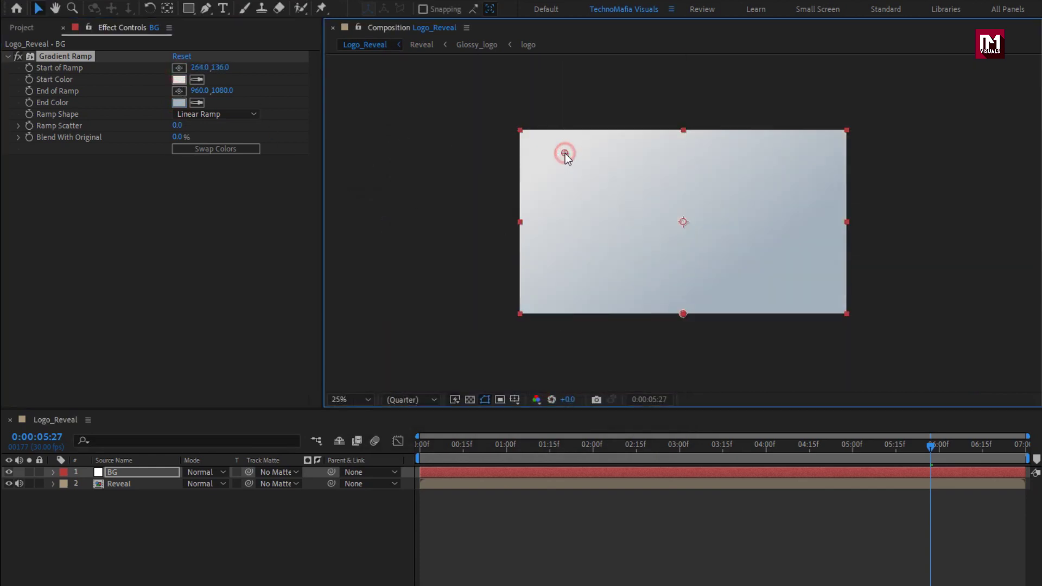
{"action": "left_click", "coordinate": [179, 90]}
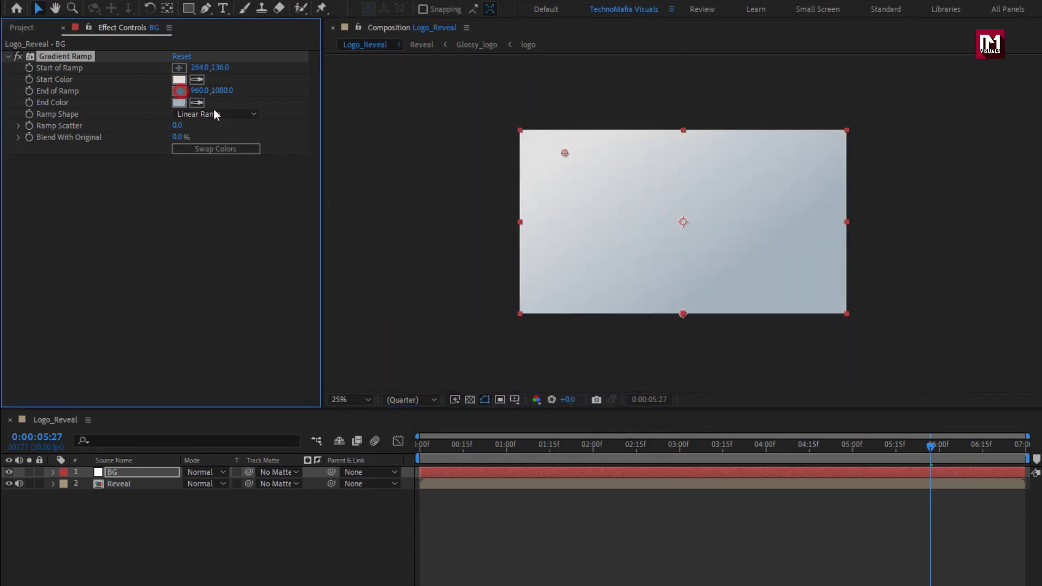
{"action": "left_click", "coordinate": [855, 353]}
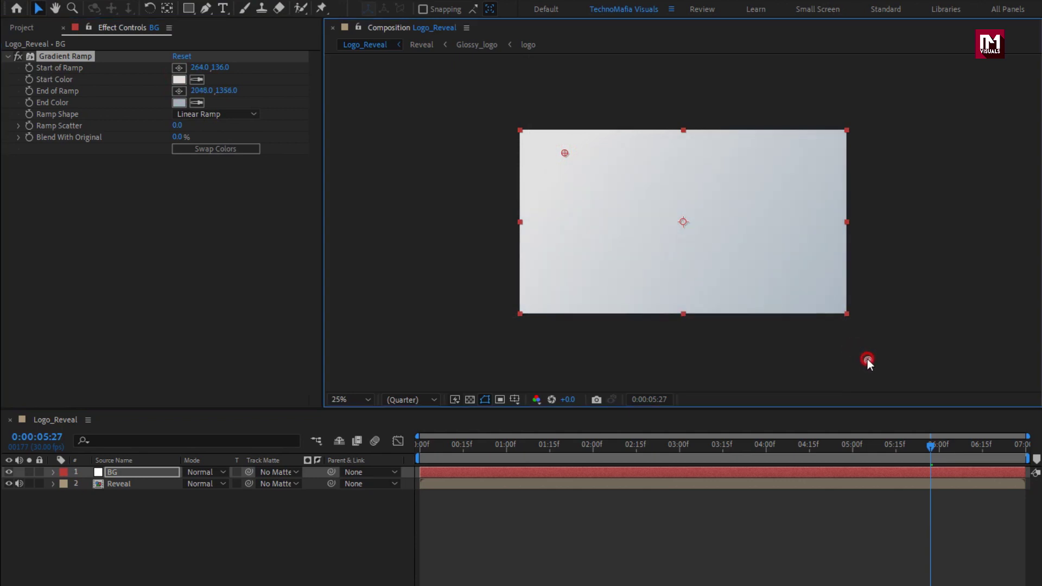
{"action": "key", "text": "period"}
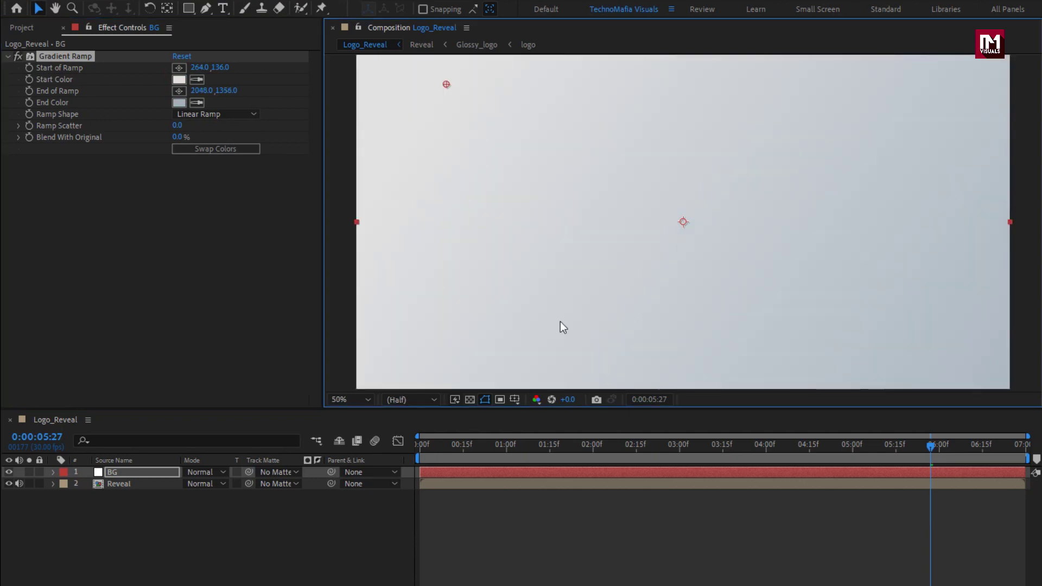
- Move the BG layer beneath the Reveal layer and preview the animation from frame 10
{"action": "left_click_drag", "start_coordinate": [153, 473], "coordinate": [137, 512]}
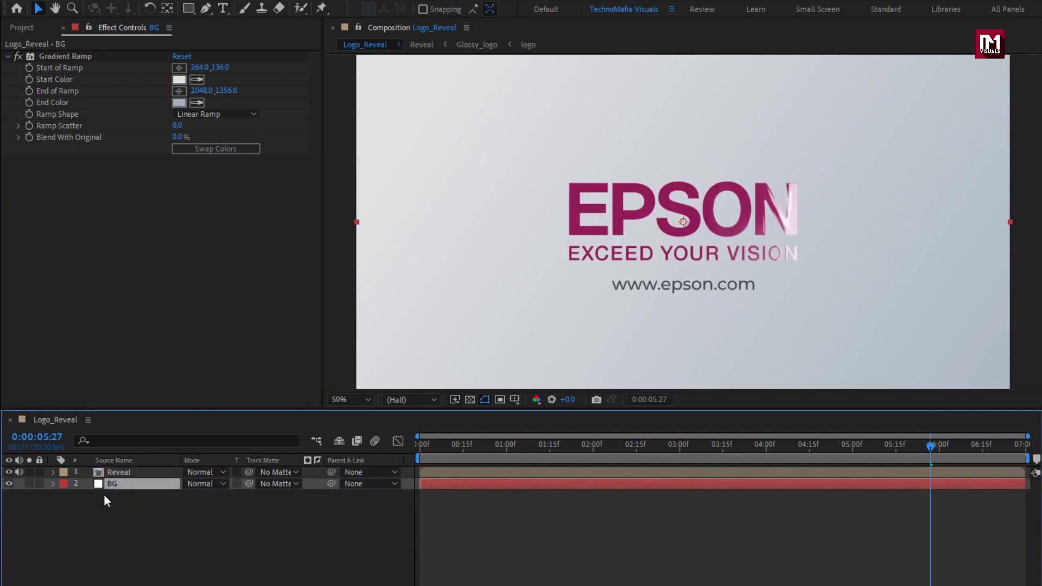
{"action": "left_click", "coordinate": [111, 472]}
{"action": "left_click", "coordinate": [448, 444]}
{"action": "key", "text": "space"}
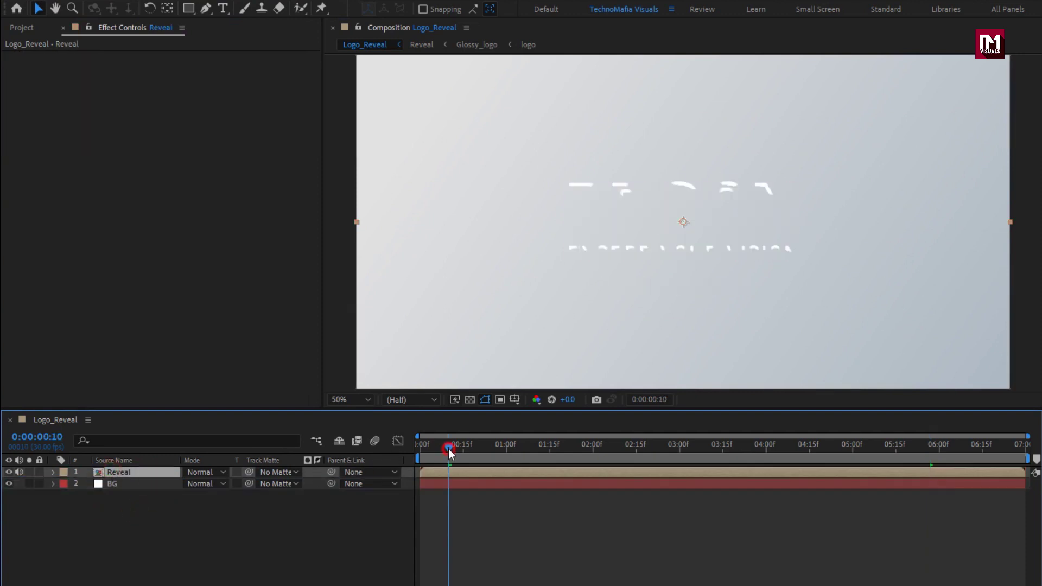
- Duplicate the Reveal layer and apply a Fill effect in grey 989191 to the lower copy
{"action": "key", "text": "ctrl+d"}
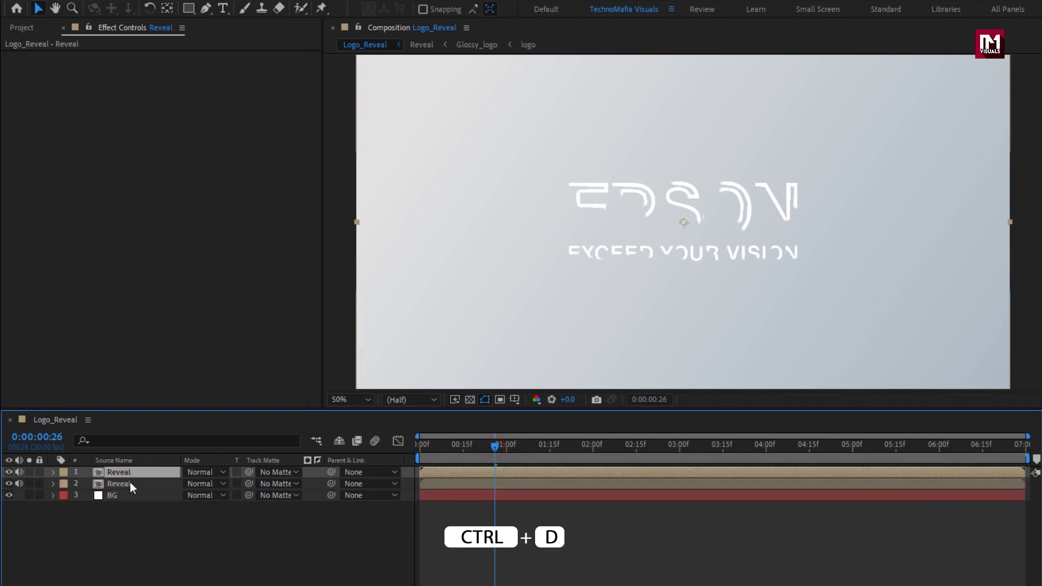
{"action": "left_click", "coordinate": [129, 483]}
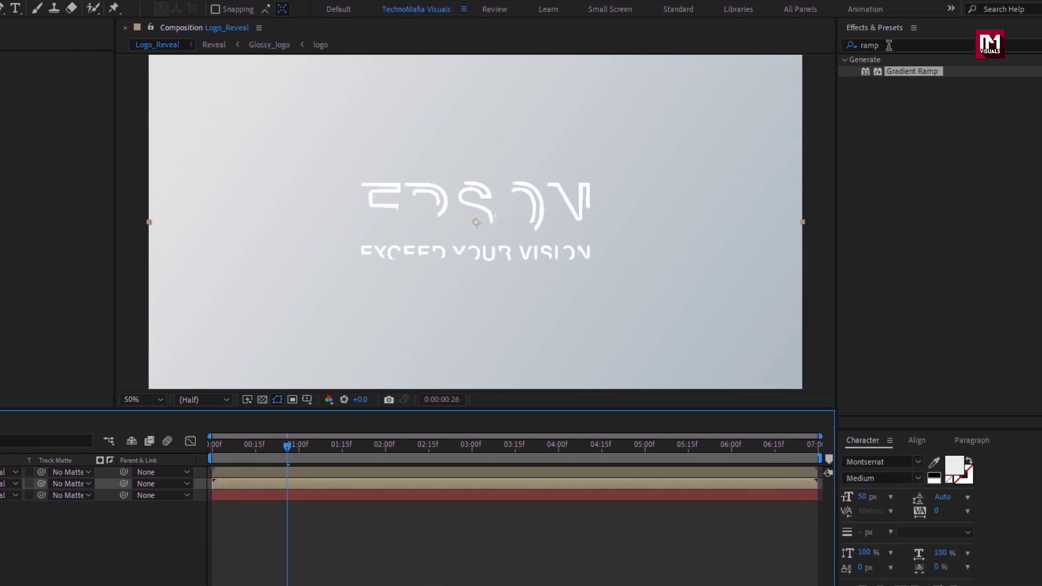
{"action": "left_click", "coordinate": [825, 48]}
{"action": "type", "text": "fill"}
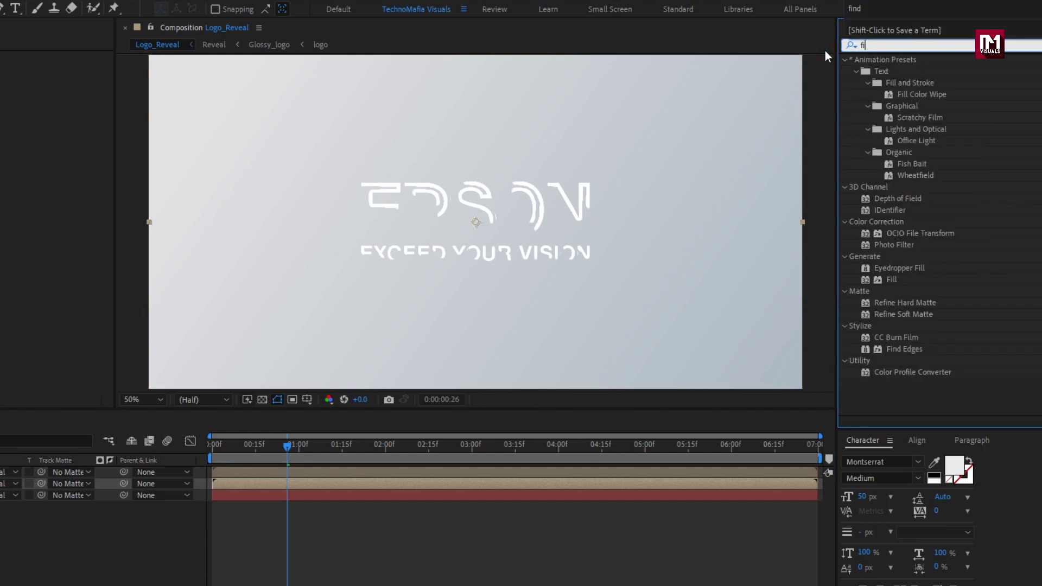
{"action": "double_click", "coordinate": [893, 130]}
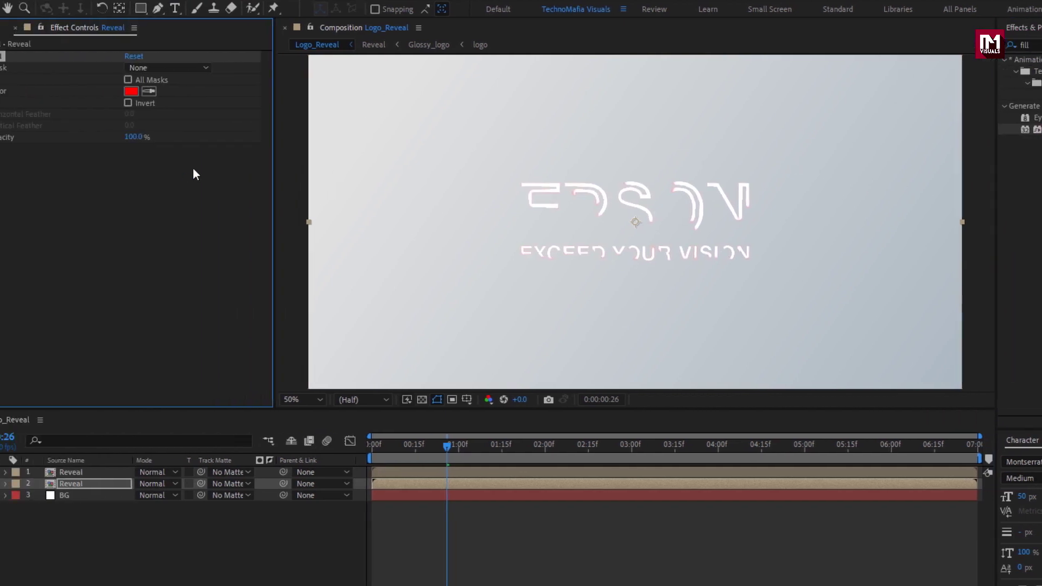
{"action": "left_click", "coordinate": [131, 90]}
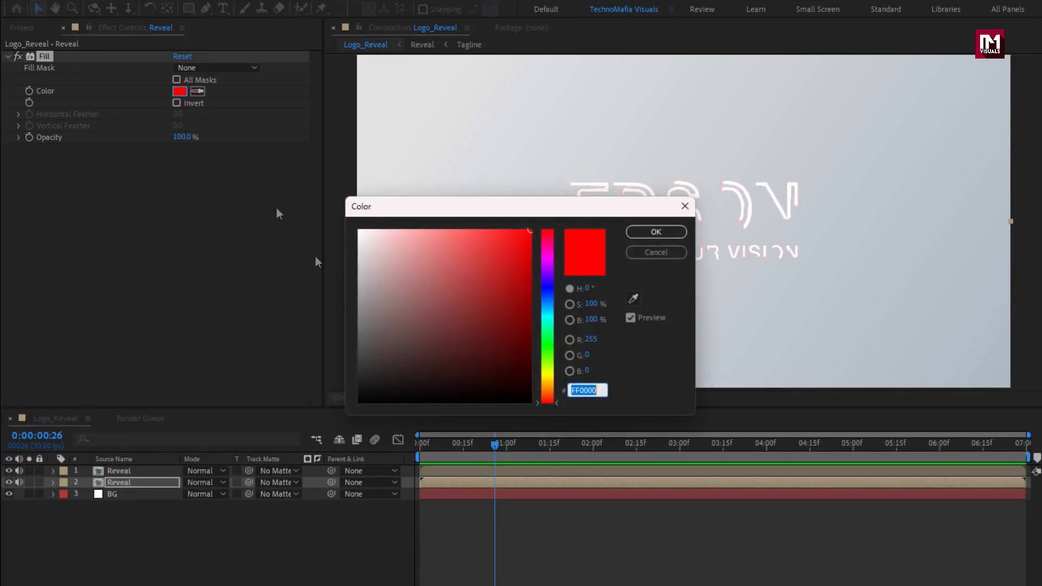
{"action": "left_click_drag", "start_coordinate": [365, 269], "coordinate": [365, 299]}
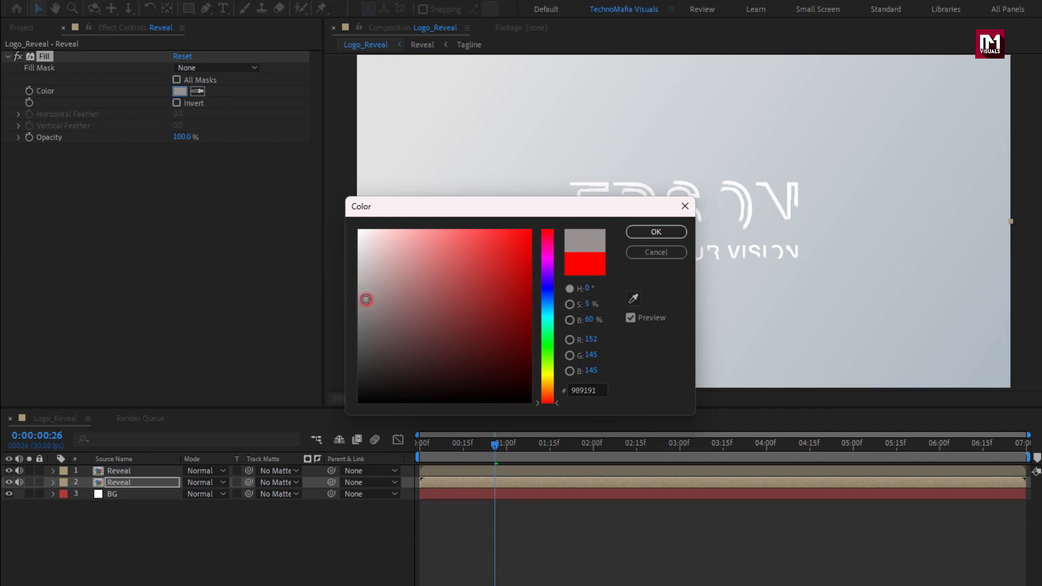
{"action": "left_click", "coordinate": [643, 231]}
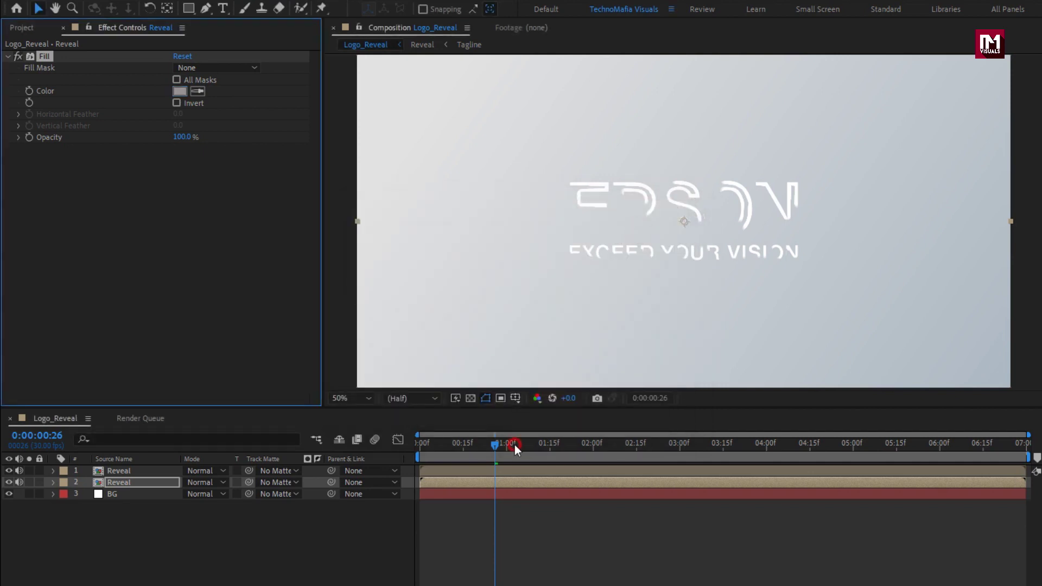
- At 0:00:03:14, apply CC Radial Fast Blur to the lower Reveal layer with Amount 80 and Zoom set to Darkest
{"action": "left_click_drag", "start_coordinate": [515, 444], "coordinate": [720, 448]}
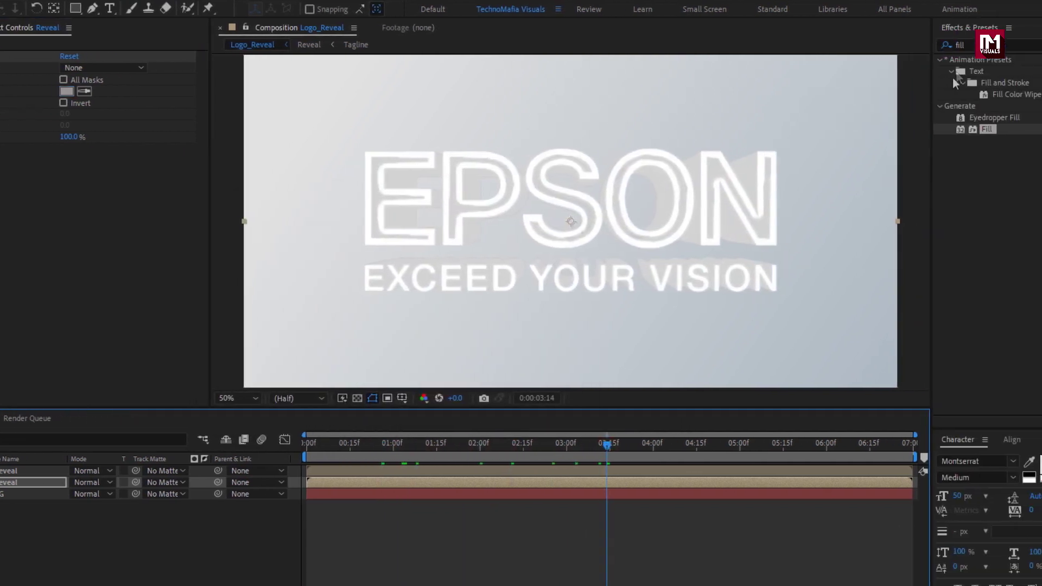
{"action": "left_click", "coordinate": [964, 45]}
{"action": "type", "text": "cc ra"}
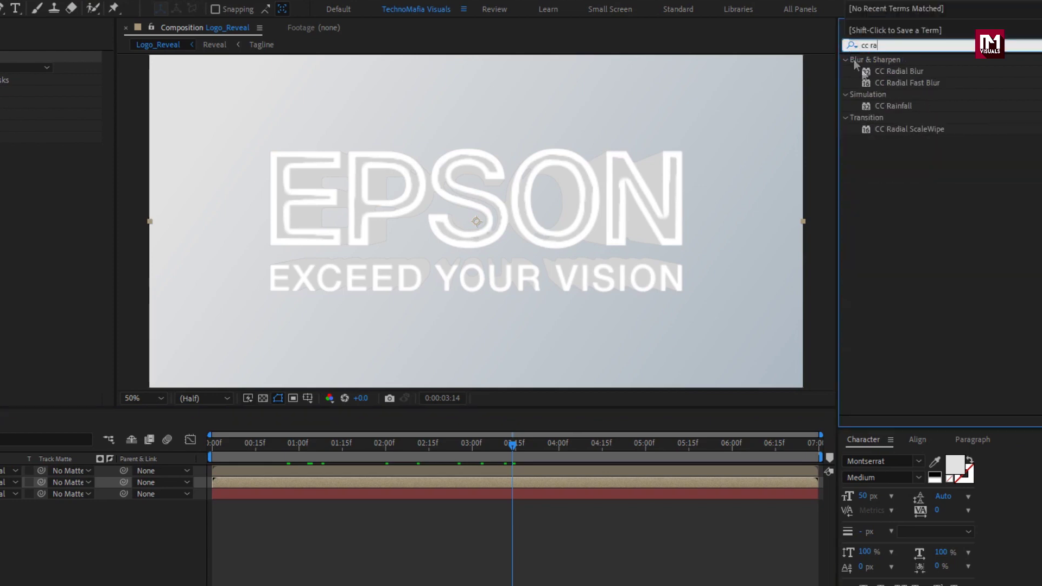
{"action": "double_click", "coordinate": [898, 83]}
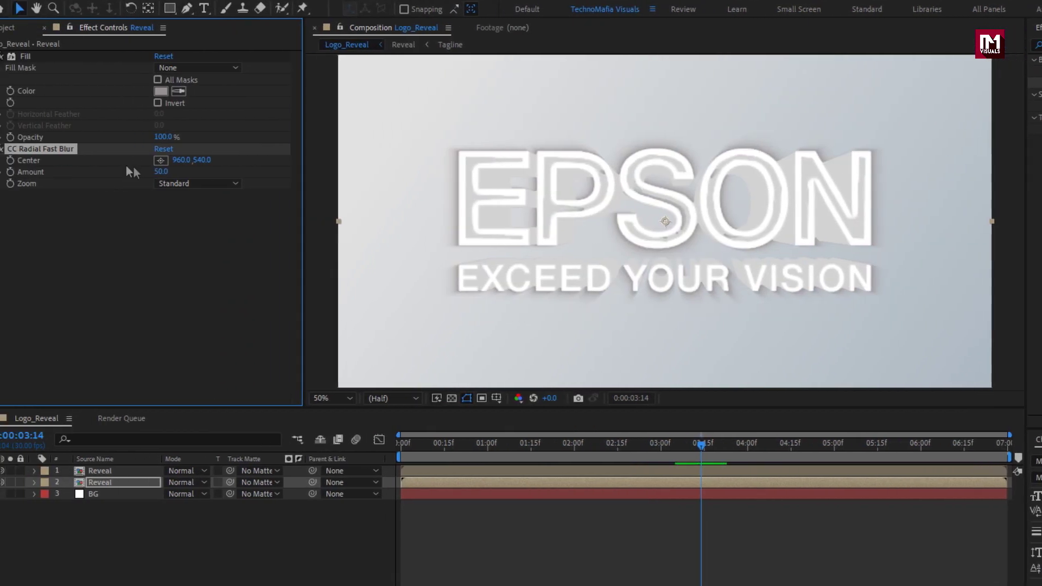
{"action": "left_click", "coordinate": [180, 172]}
{"action": "type", "text": "80"}
{"action": "key", "text": "Return"}
{"action": "left_click", "coordinate": [196, 184]}
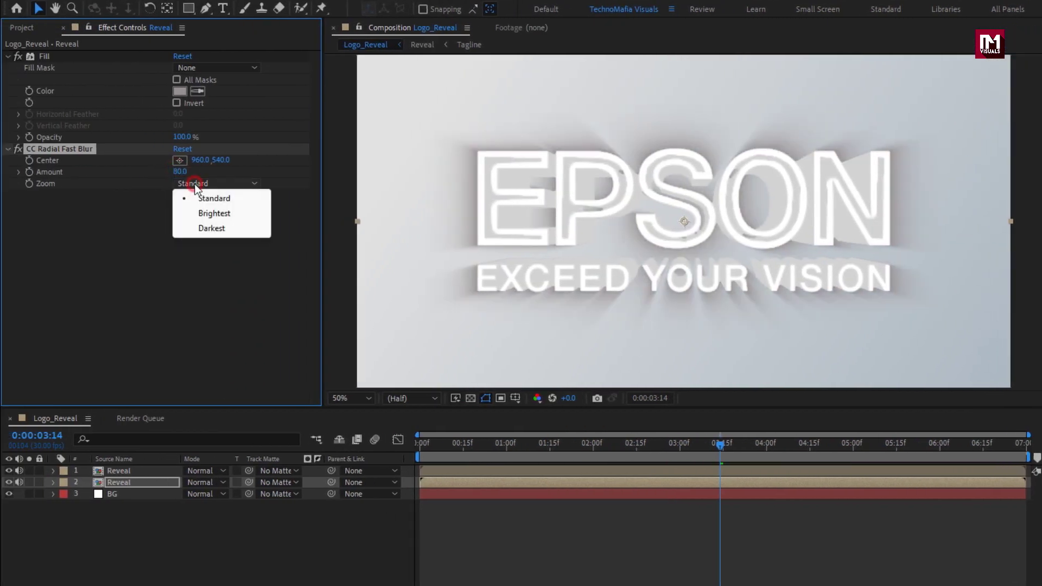
{"action": "left_click", "coordinate": [220, 227]}
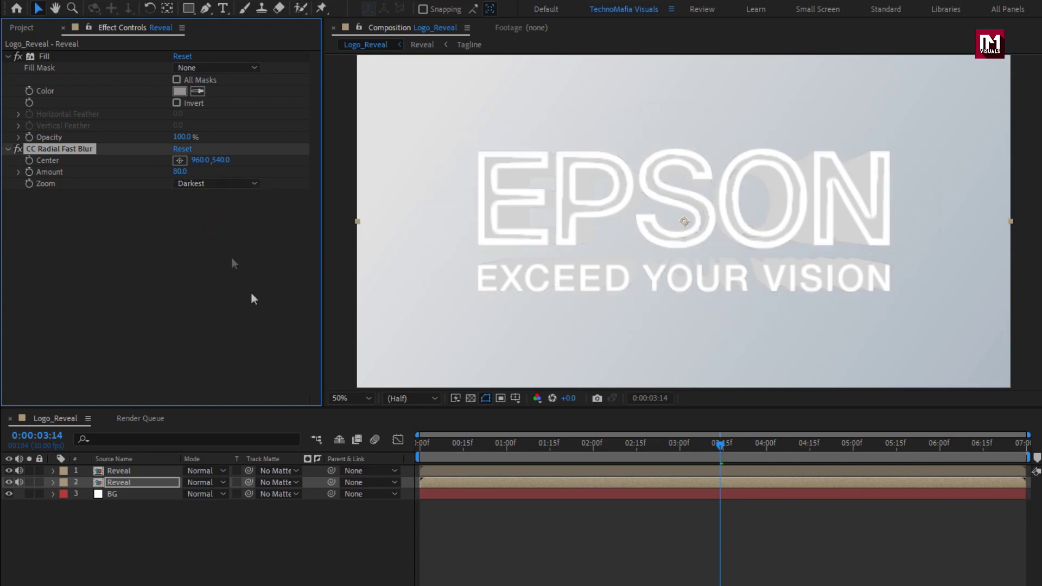
- At 0:00:00:00, place the lower Reveal layer's CC Radial Fast Blur Center at 116, 172 and enable its keyframing
{"action": "left_click", "coordinate": [421, 453]}
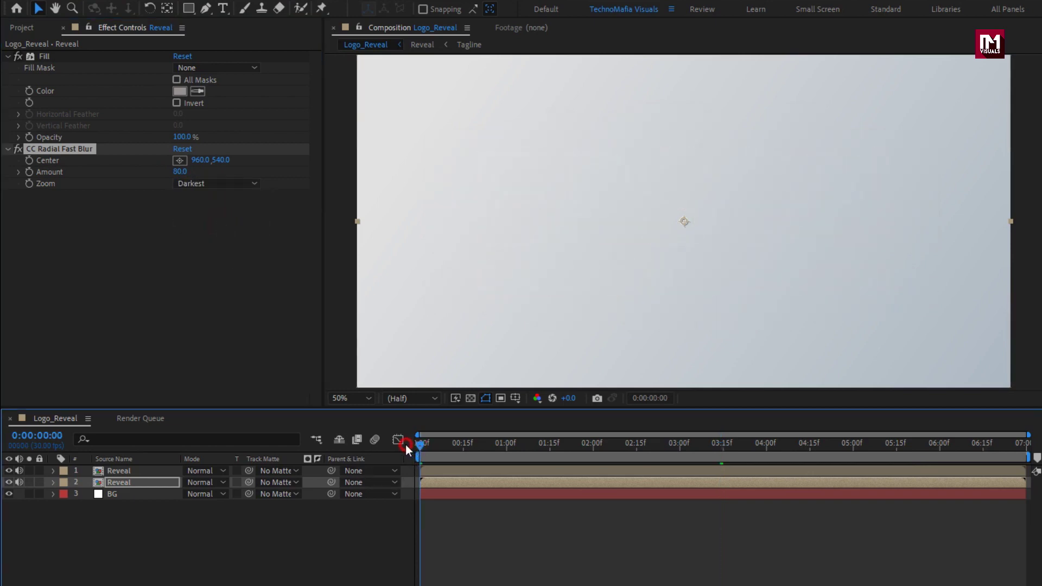
{"action": "left_click", "coordinate": [180, 160]}
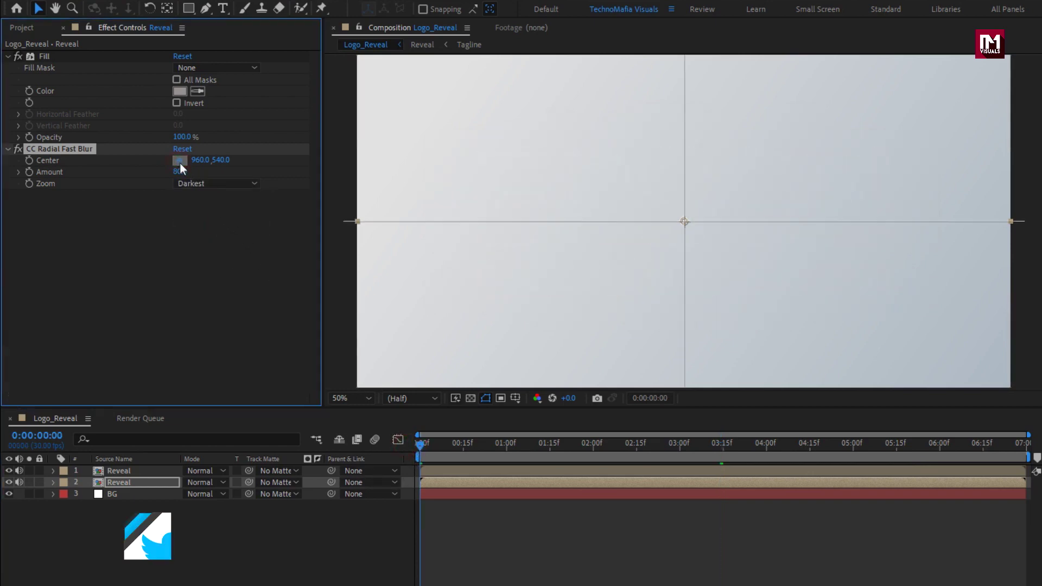
{"action": "left_click", "coordinate": [402, 125]}
{"action": "key", "text": "comma"}
{"action": "left_click_drag", "start_coordinate": [543, 173], "coordinate": [539, 156]}
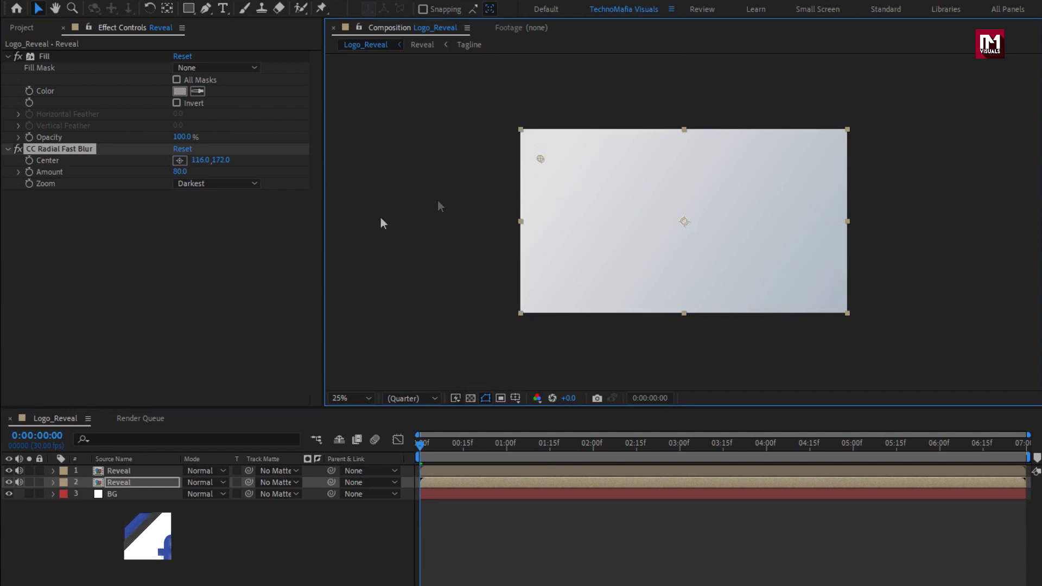
{"action": "left_click", "coordinate": [30, 161]}
- At 0:00:06:29, move the radial blur Center across the frame to 1800, 168 to add a second keyframe
{"action": "left_click_drag", "start_coordinate": [428, 449], "coordinate": [864, 453]}
{"action": "left_click_drag", "start_coordinate": [1011, 455], "coordinate": [1024, 456]}
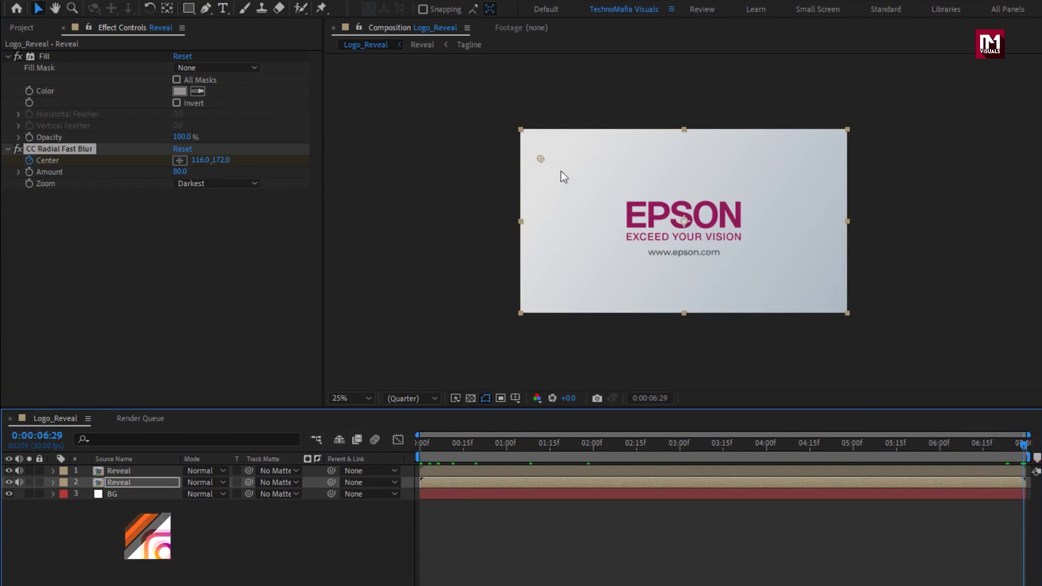
{"action": "left_click_drag", "start_coordinate": [540, 159], "coordinate": [816, 158]}
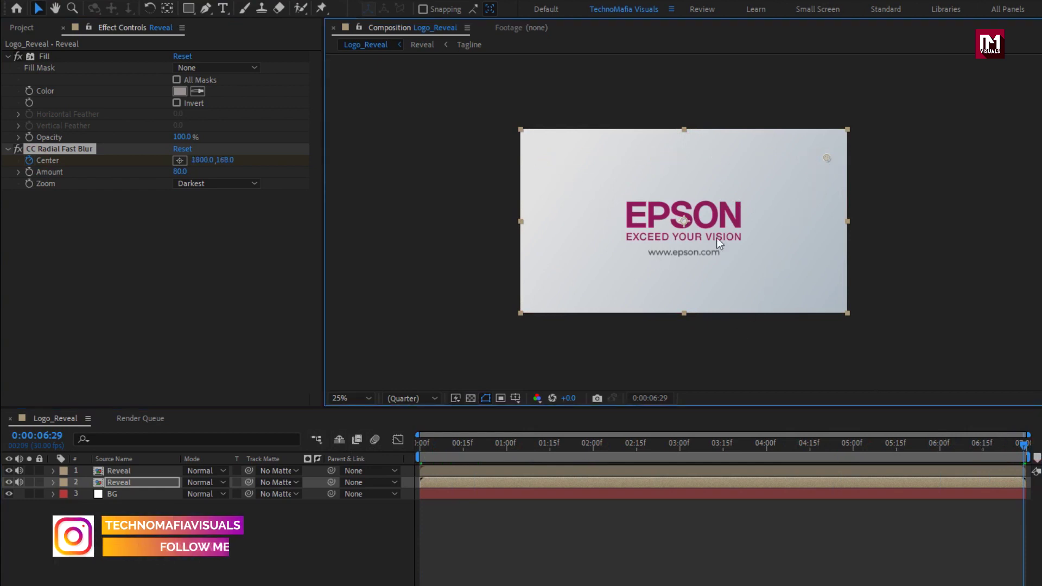
- Switch the lower Reveal layer's radial blur Zoom to Brightest and return to the start of the timeline
{"action": "key", "text": "period"}
{"action": "left_click_drag", "start_coordinate": [869, 446], "coordinate": [737, 445]}
{"action": "left_click", "coordinate": [214, 184]}
{"action": "left_click", "coordinate": [239, 213]}
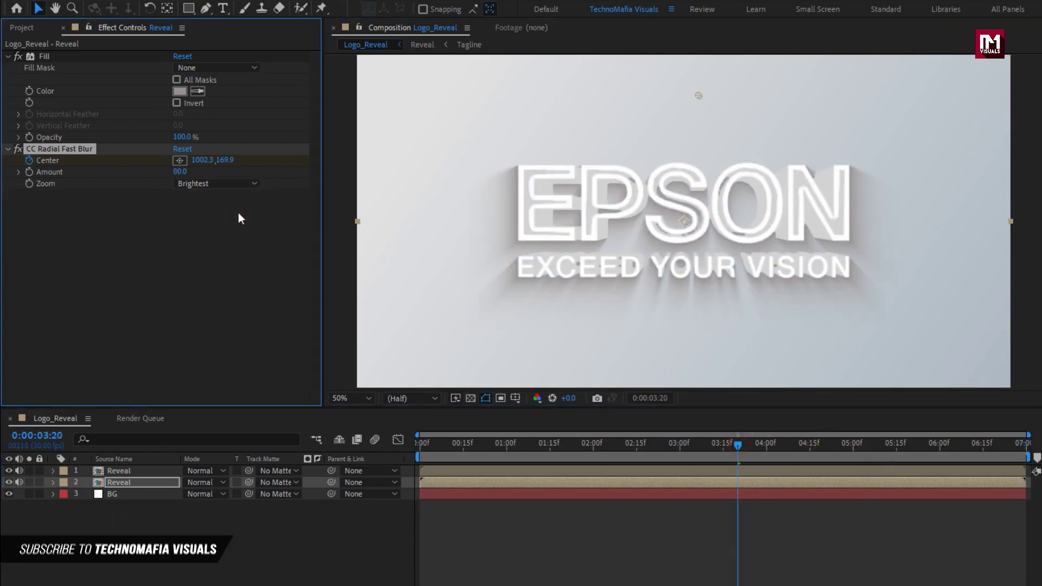
{"action": "left_click", "coordinate": [423, 444]}
- Keyframe the radial blur Amount at 80 at 0:00:05:00 and 0 at 0:00:06:29, and preview the animation from the start
{"action": "left_click_drag", "start_coordinate": [424, 445], "coordinate": [854, 448]}
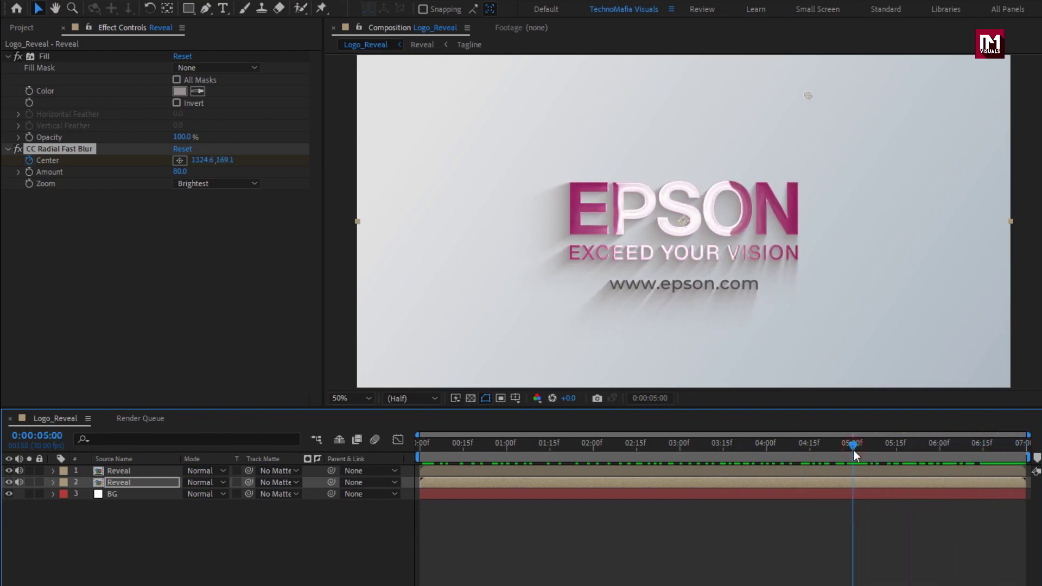
{"action": "left_click", "coordinate": [30, 173]}
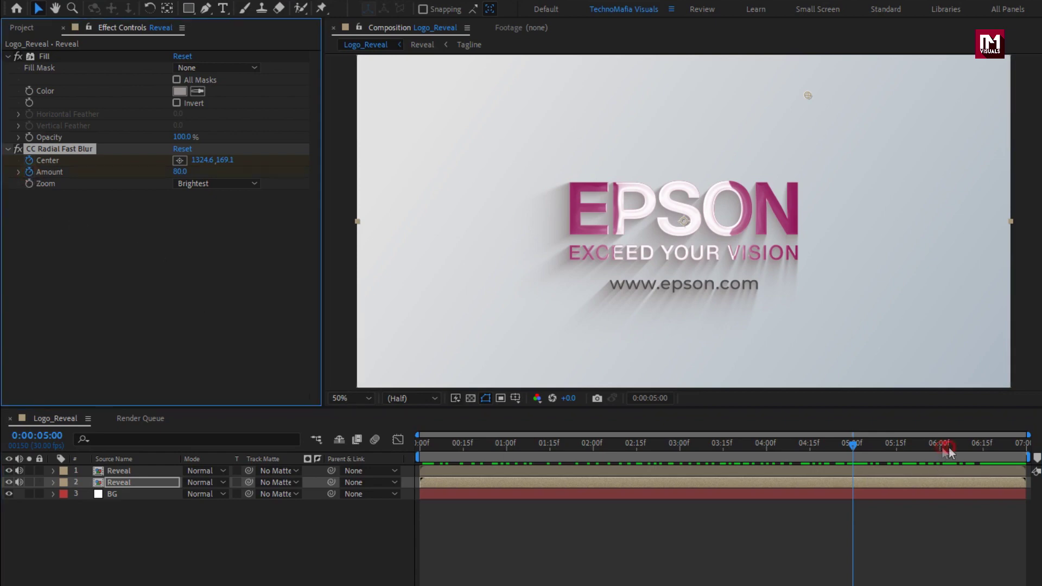
{"action": "left_click_drag", "start_coordinate": [942, 448], "coordinate": [1025, 455]}
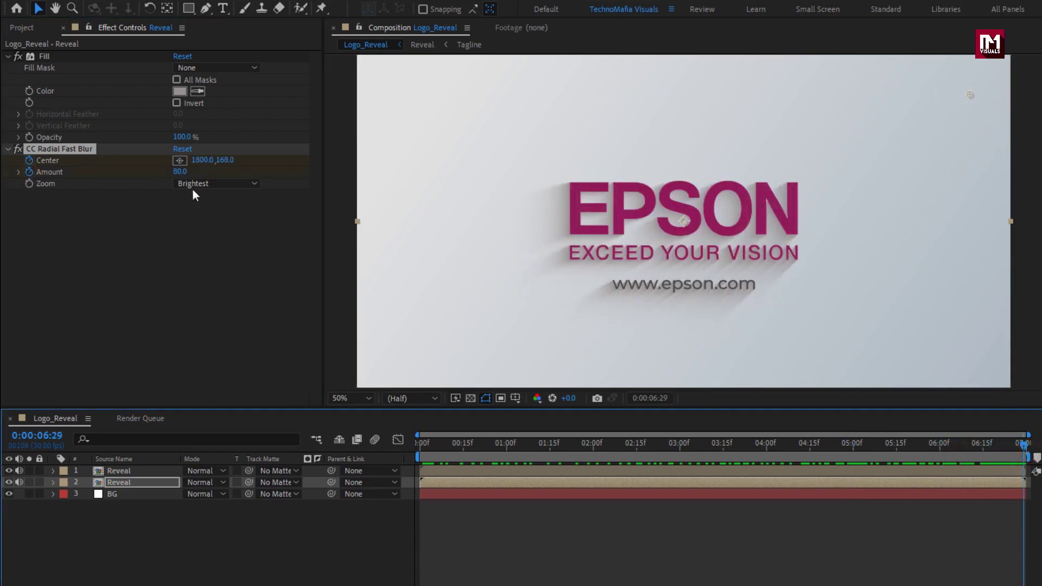
{"action": "left_click", "coordinate": [185, 171]}
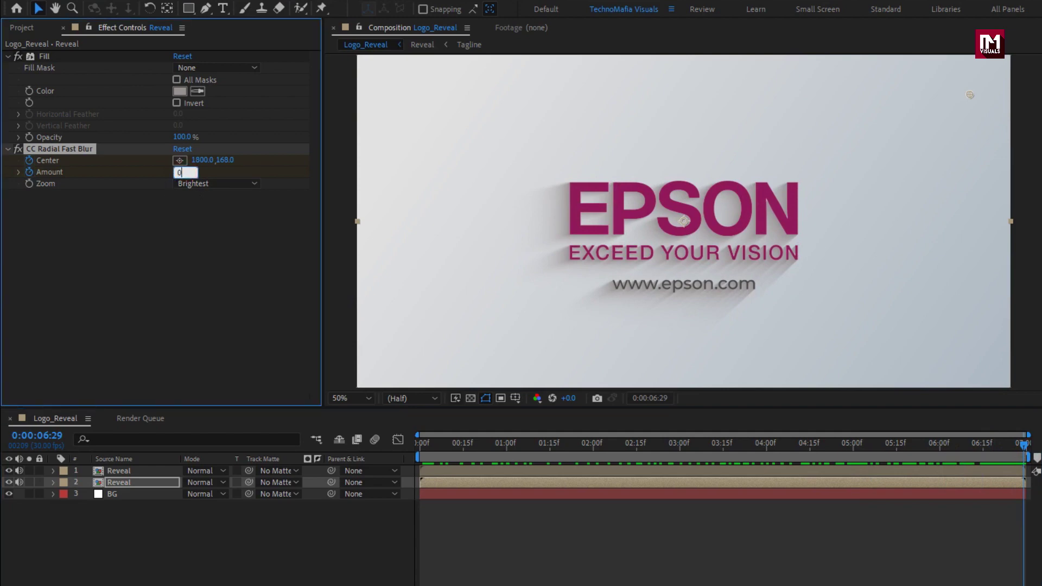
{"action": "key", "text": "Return"}
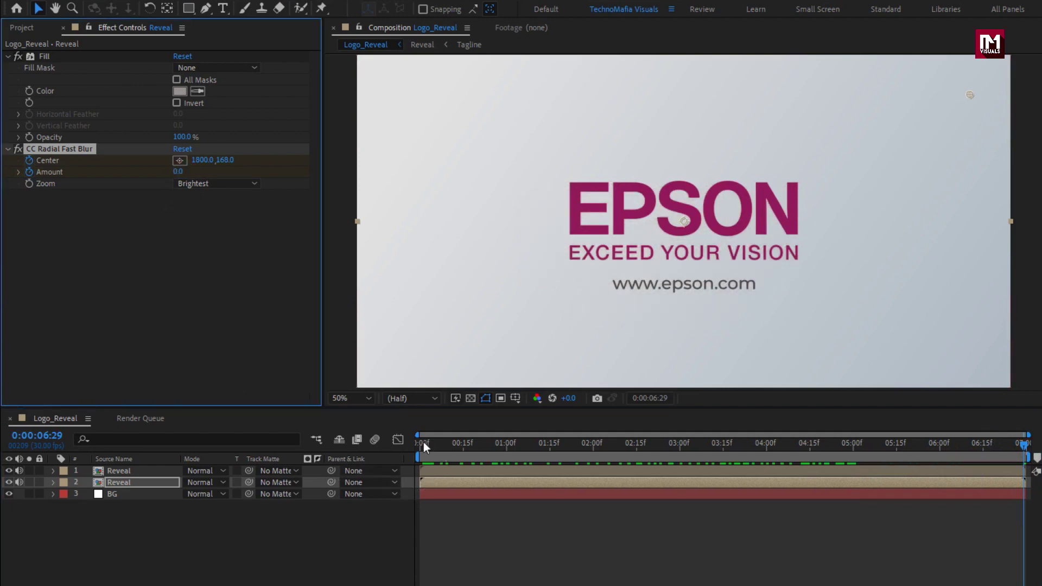
{"action": "left_click", "coordinate": [415, 444]}
{"action": "key", "text": "space"}
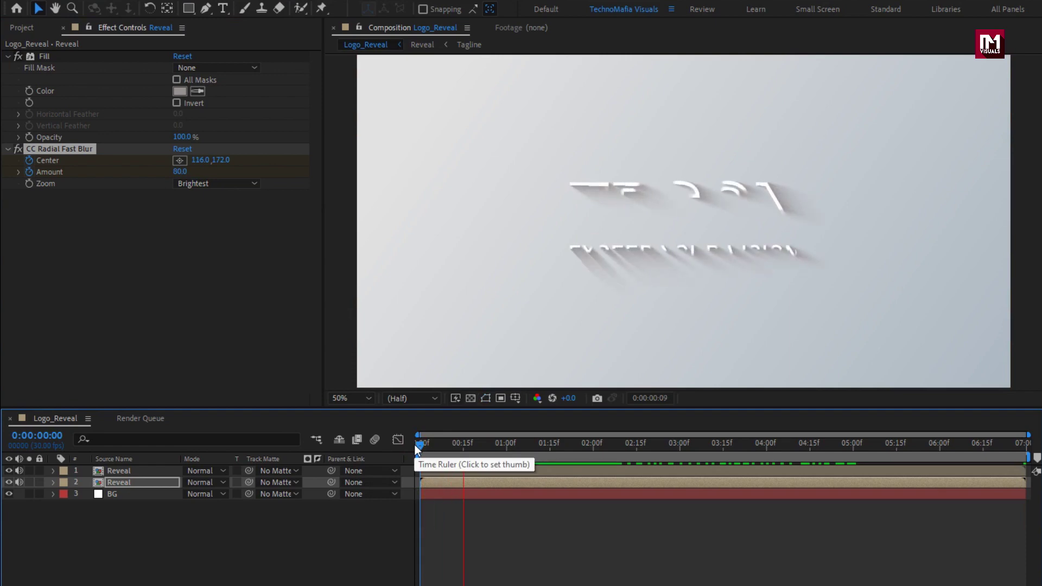